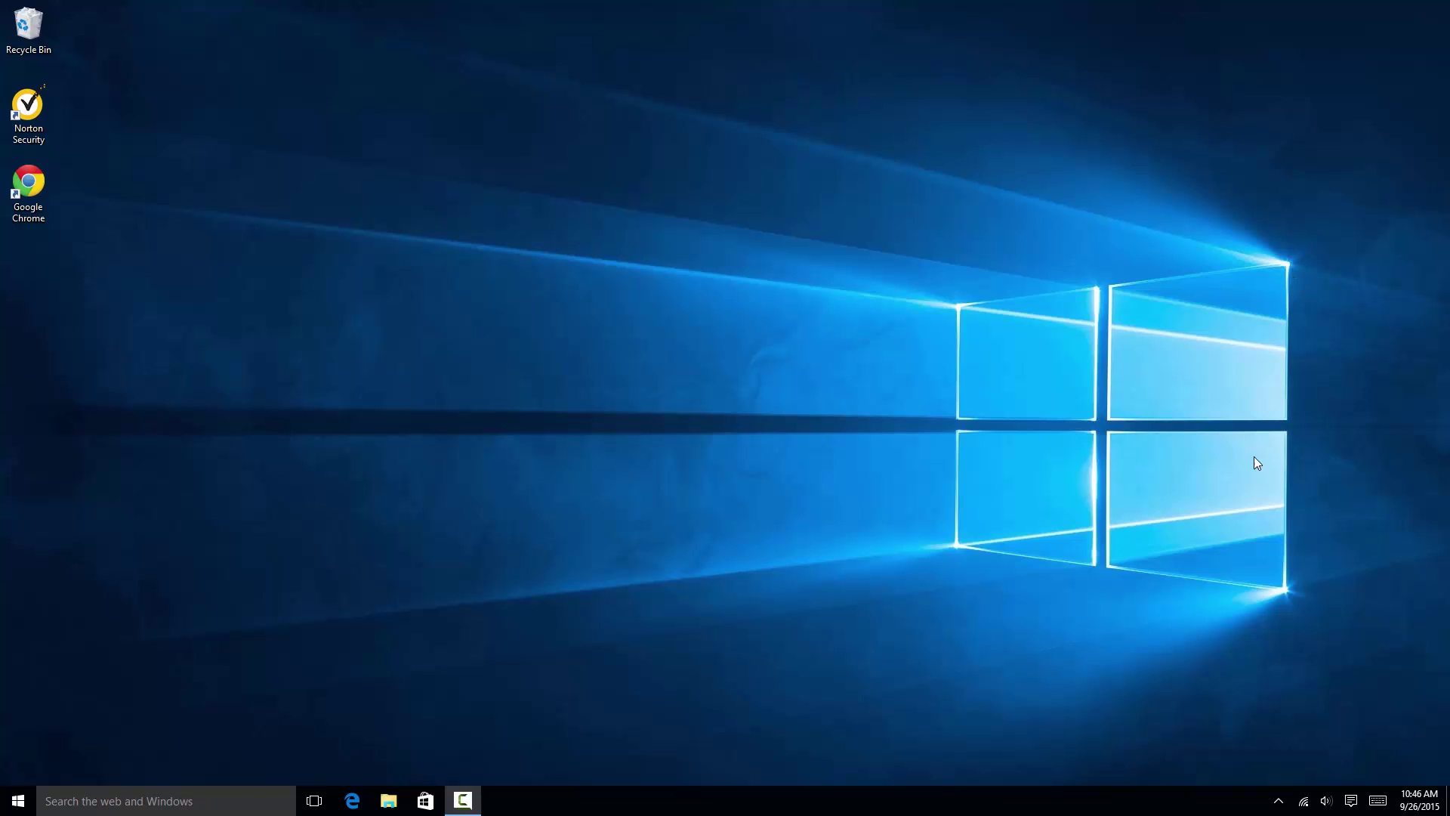
# - Open File Explorer at This PC, showing the user folders and drives, including C: and STORAGE (D:)
pyautogui.click(385, 803)
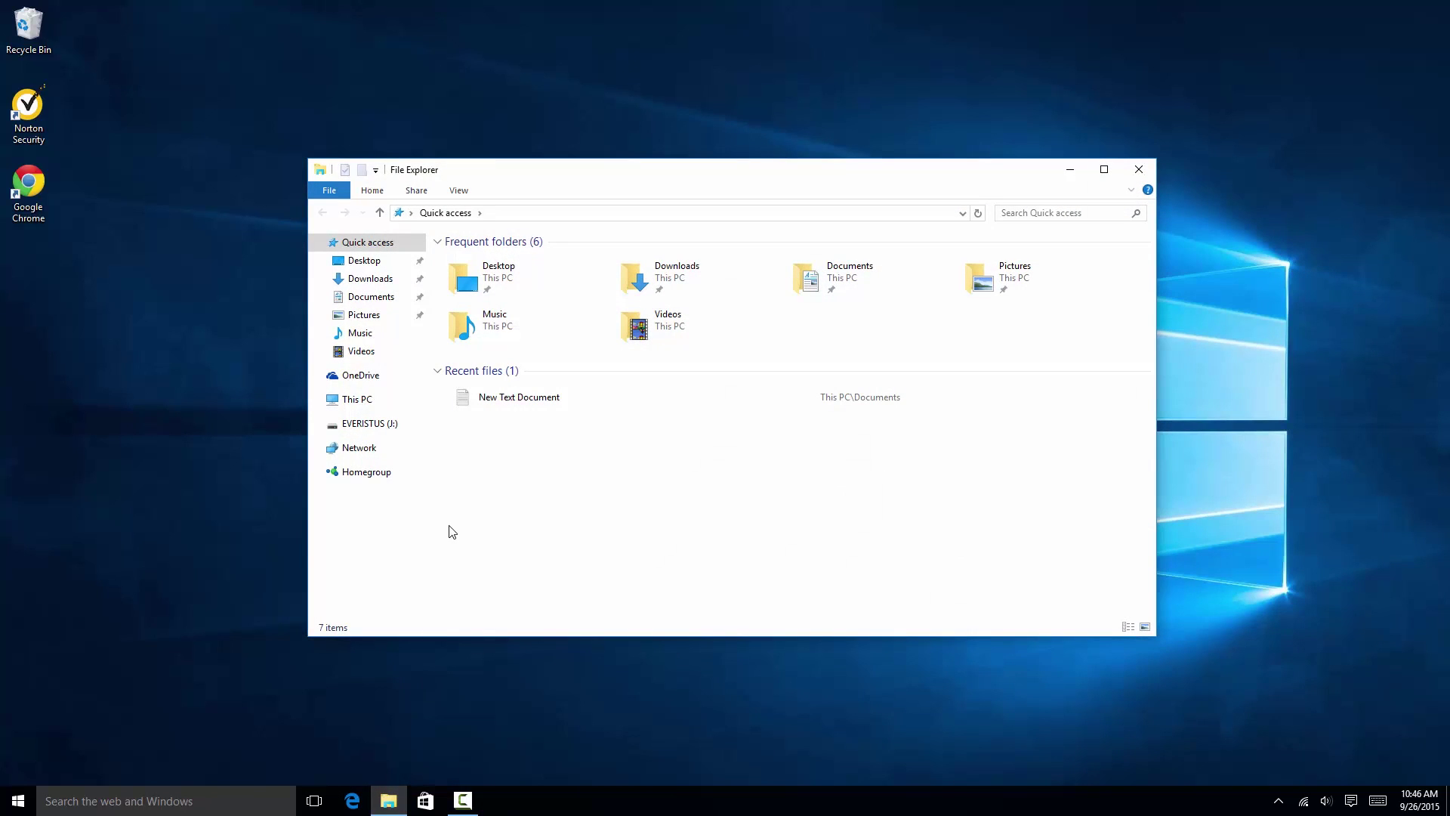
pyautogui.click(370, 406)
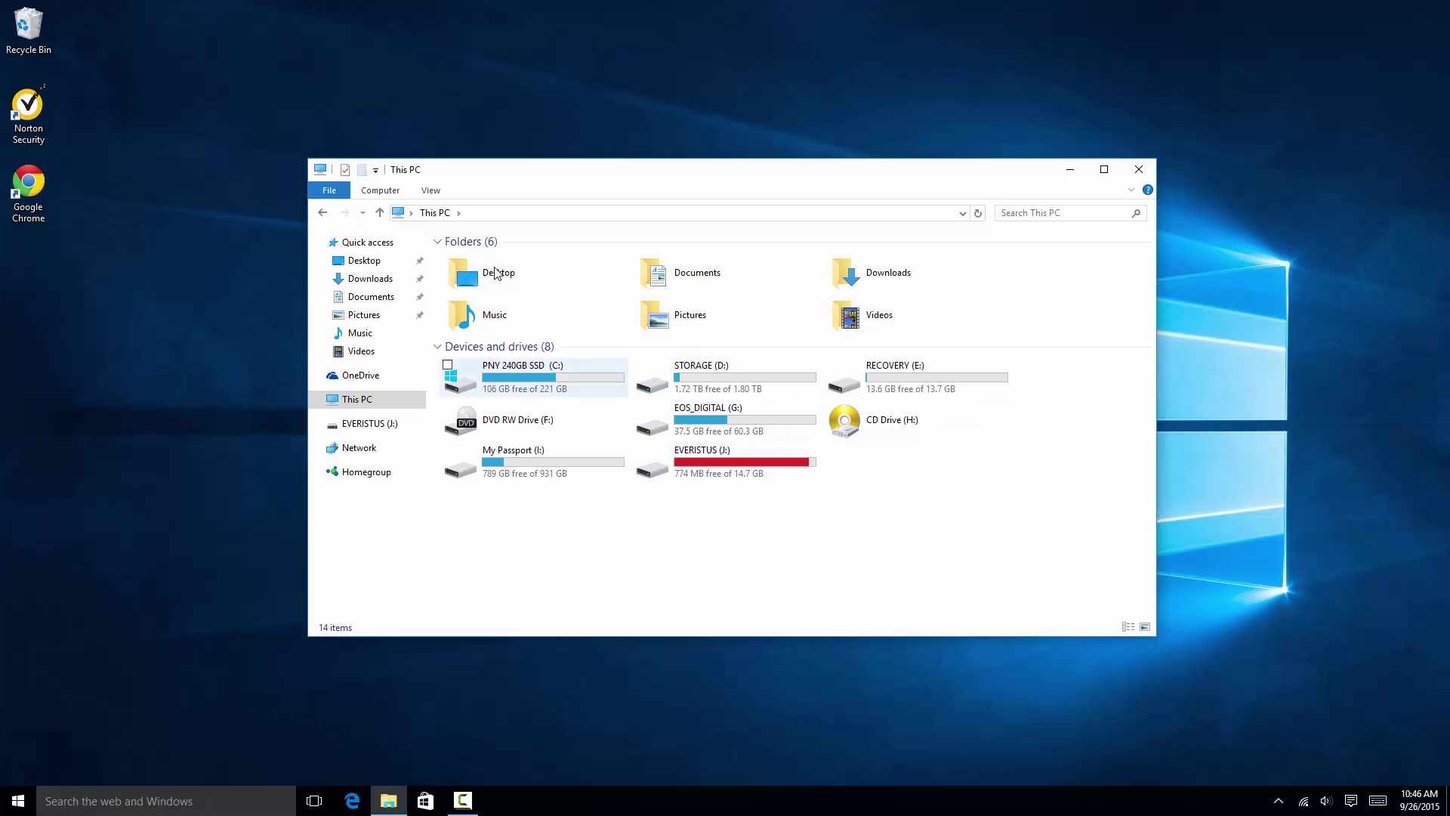
pyautogui.click(430, 189)
pyautogui.click(710, 533)
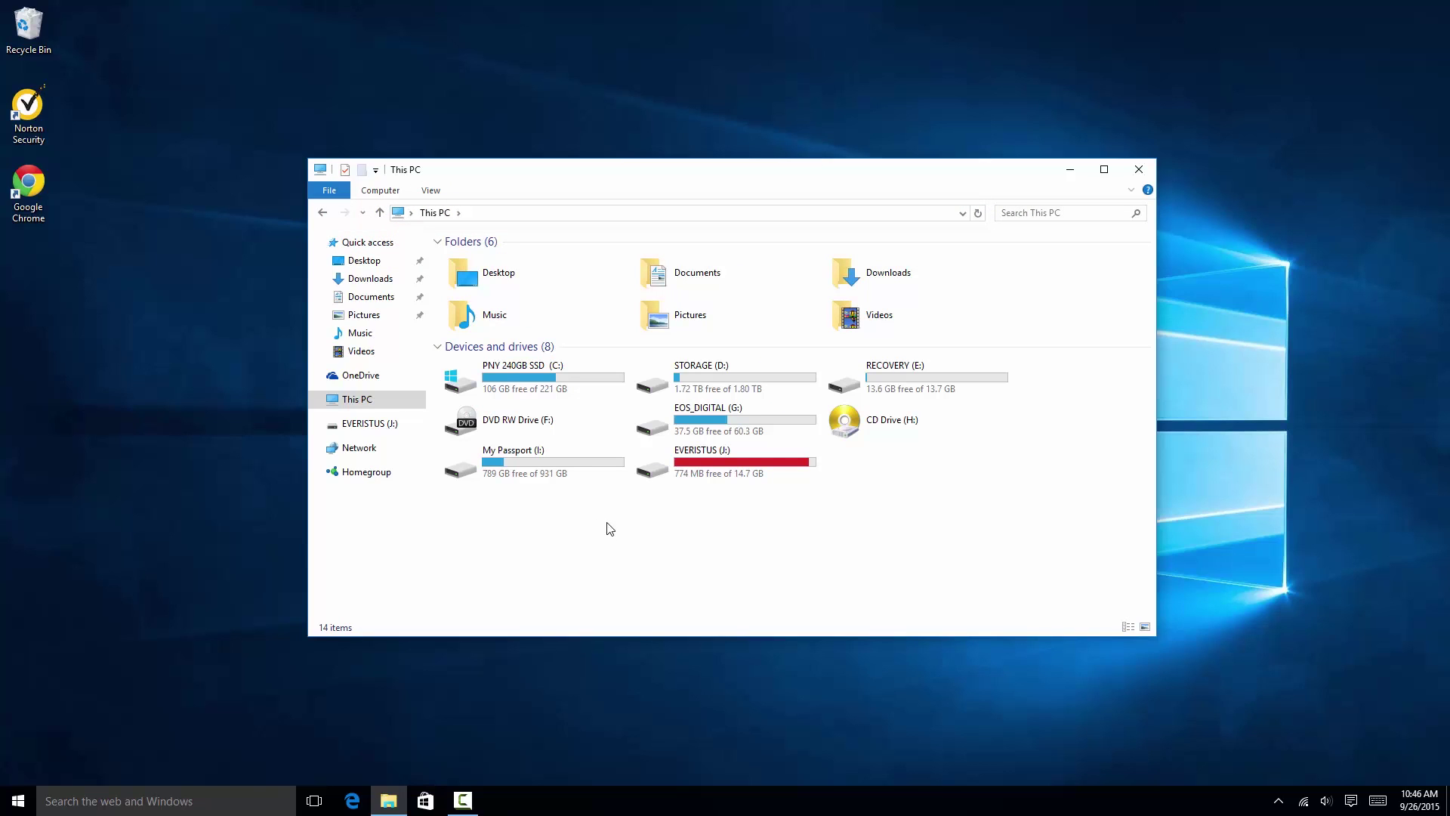
pyautogui.rightClick(379, 302)
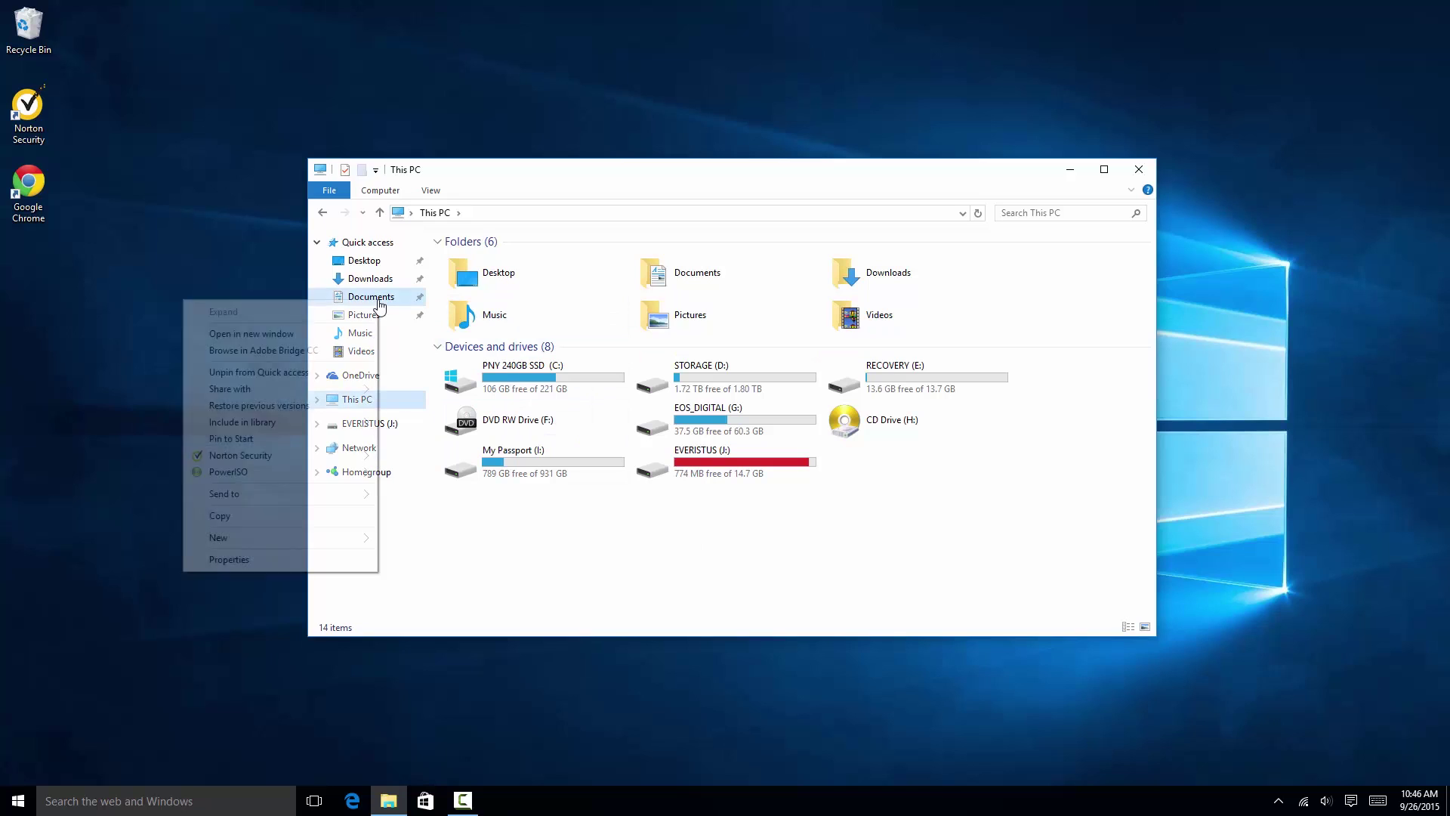
pyautogui.click(289, 566)
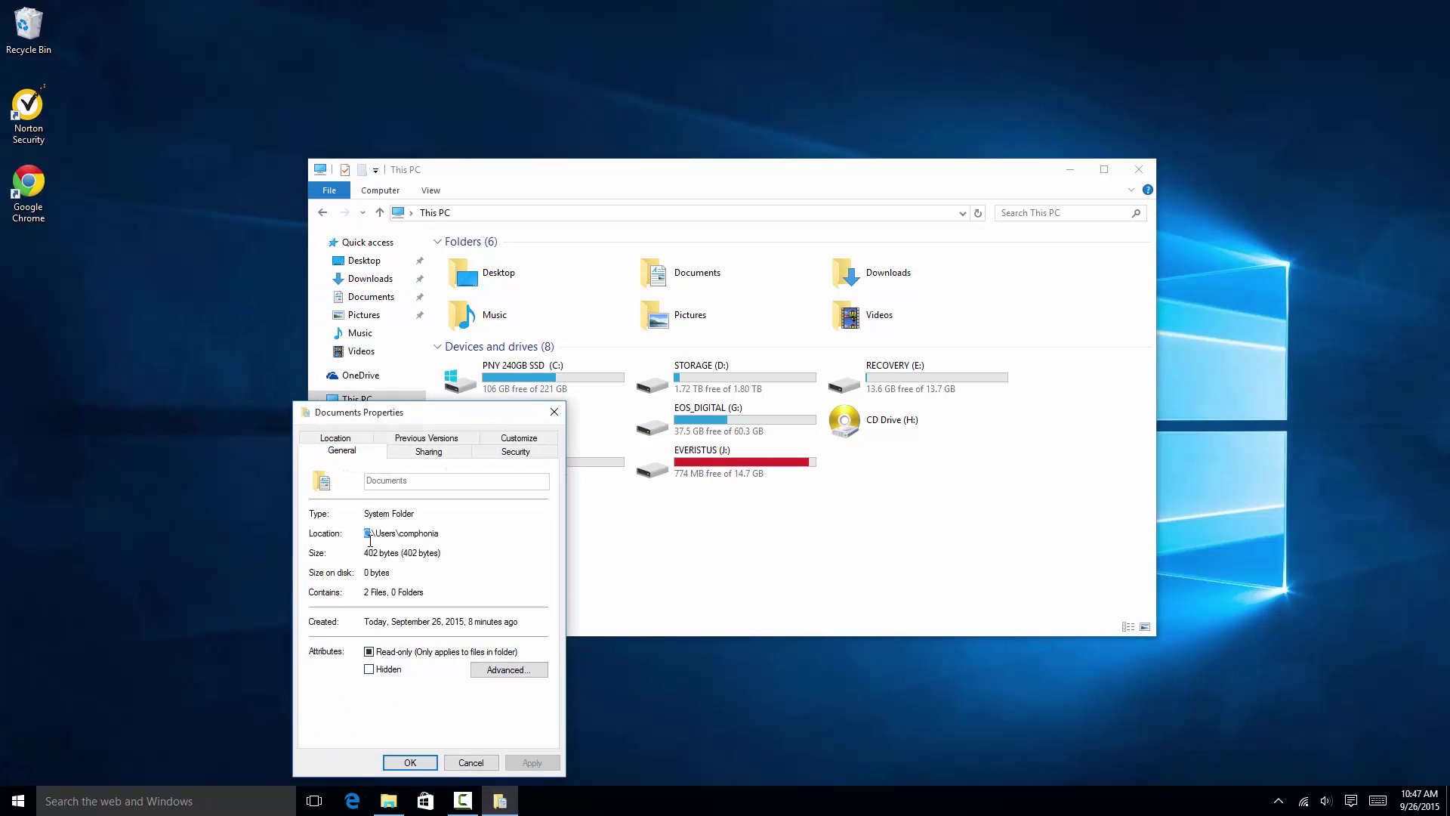
pyautogui.click(554, 412)
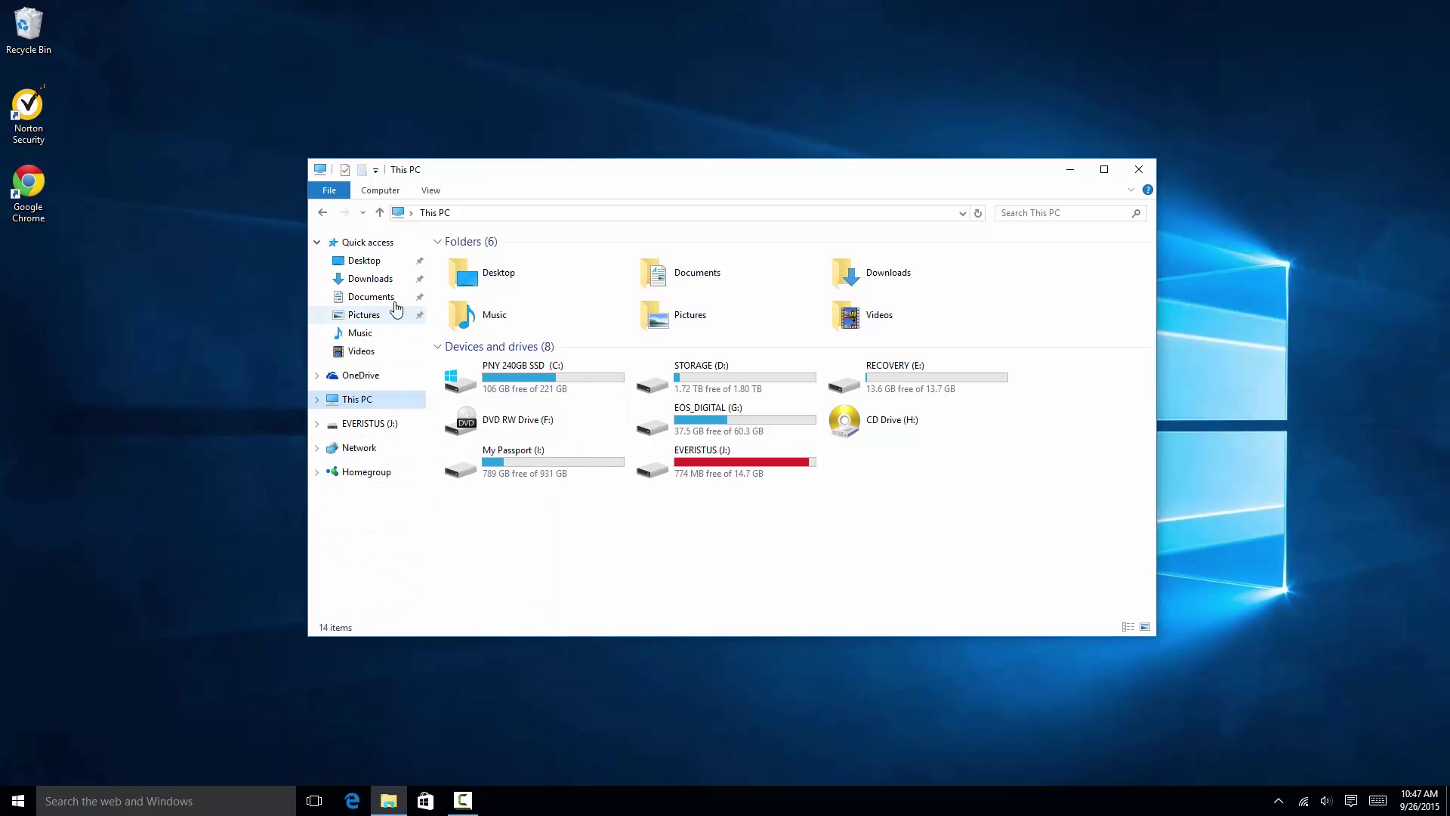
pyautogui.rightClick(379, 278)
pyautogui.click(298, 535)
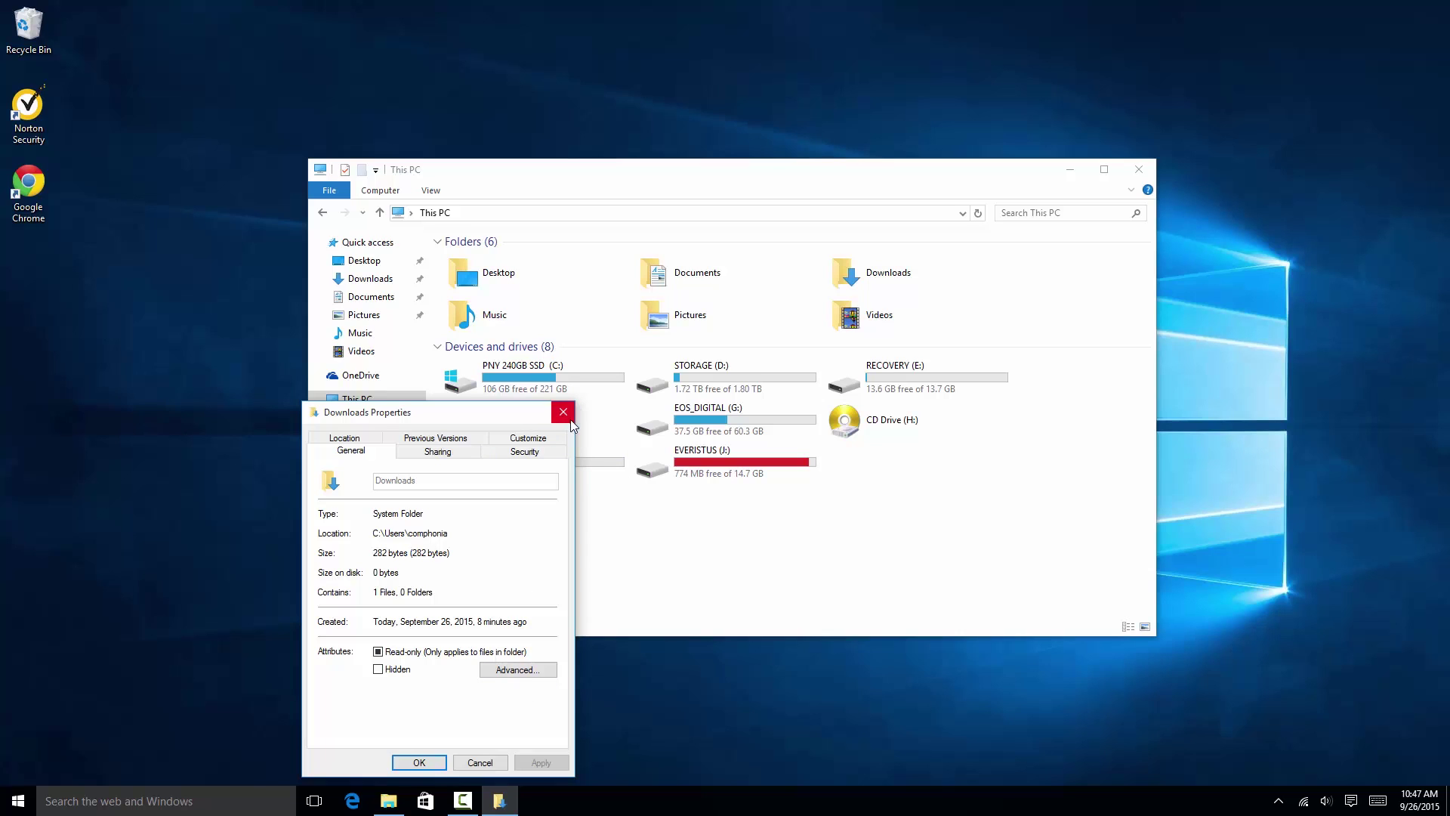
pyautogui.click(564, 412)
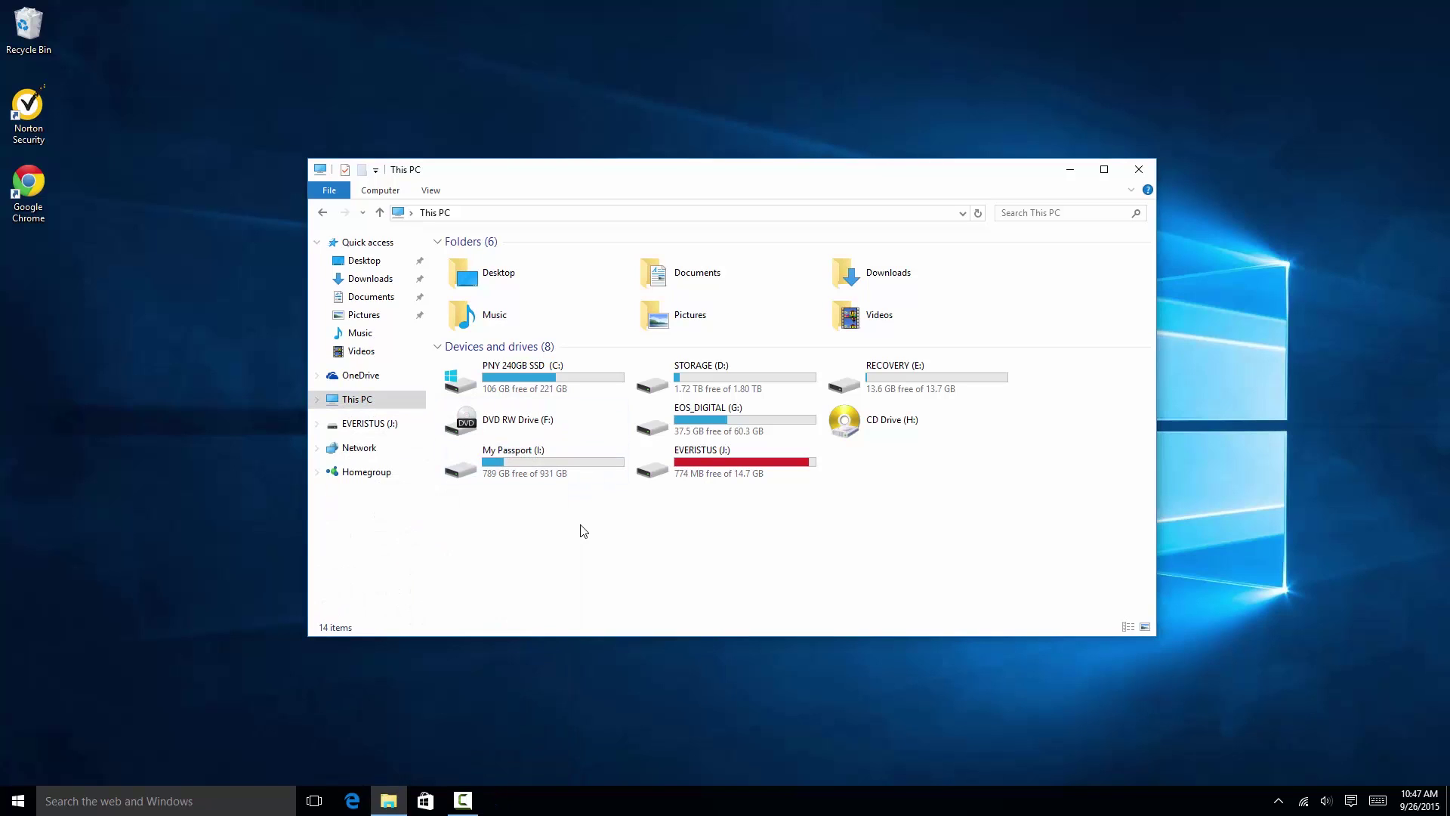
pyautogui.doubleClick(547, 383)
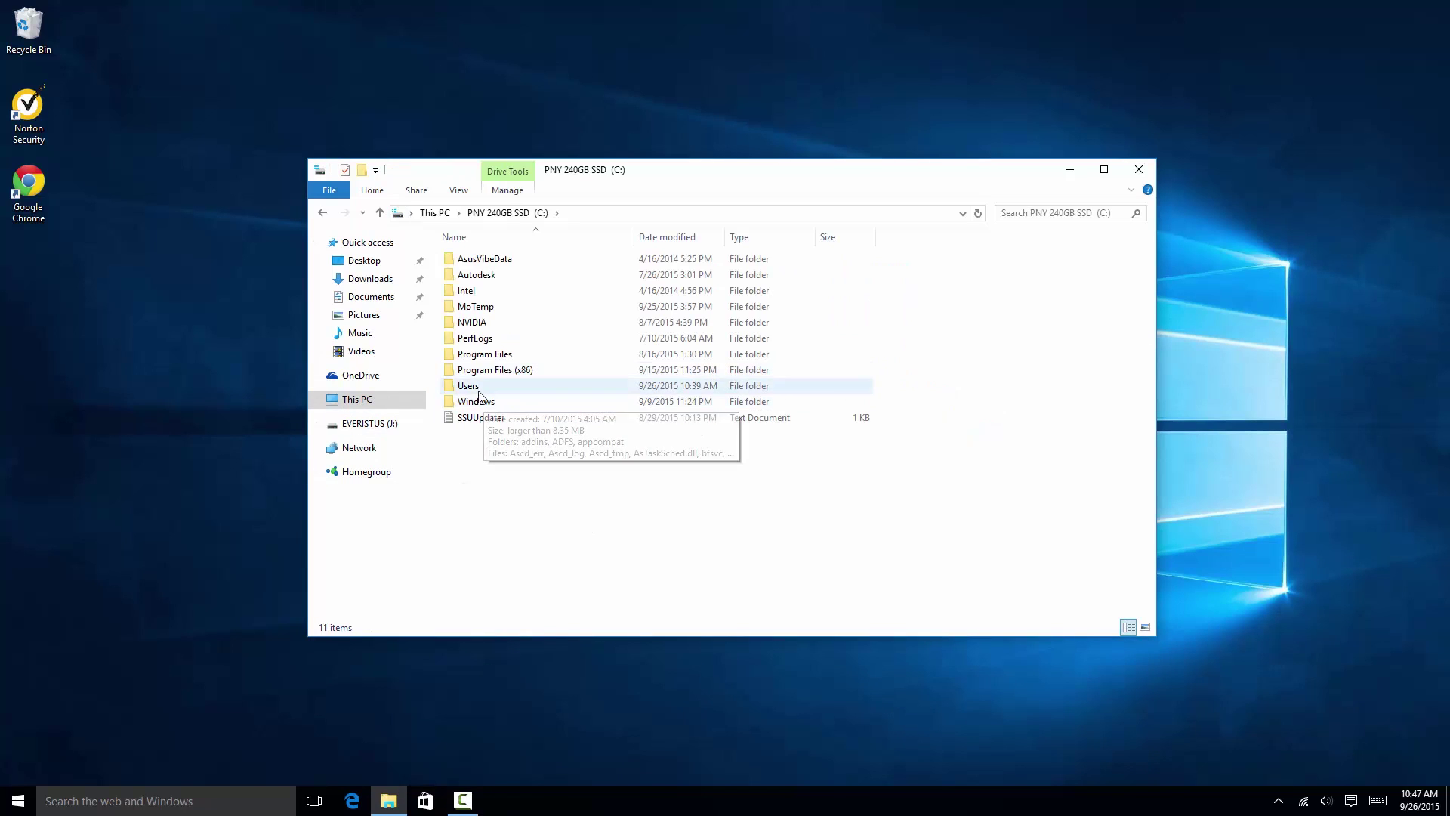
# - Open C:\Users and the signed-in user's profile folder
pyautogui.doubleClick(482, 390)
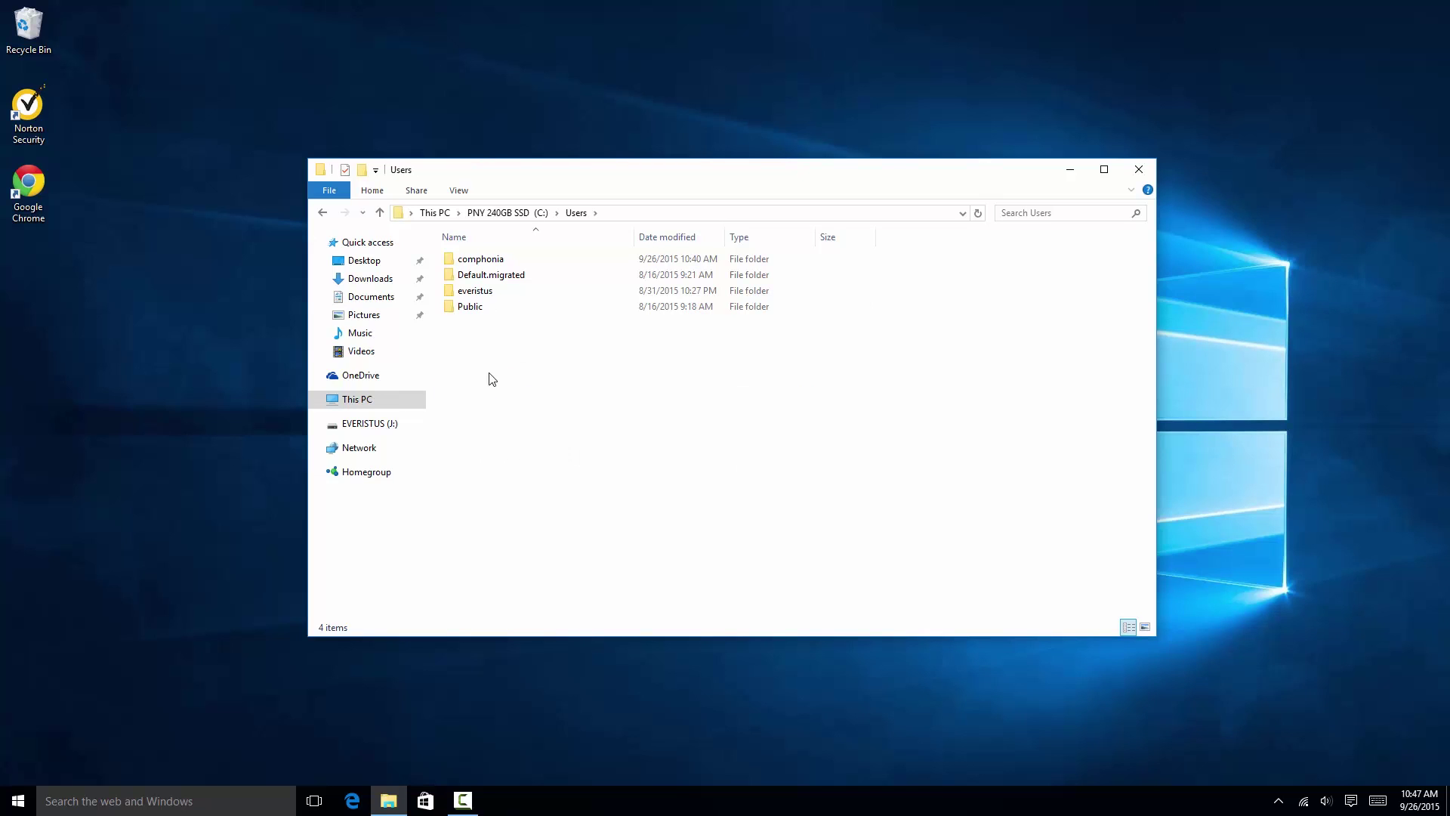
pyautogui.press('super')
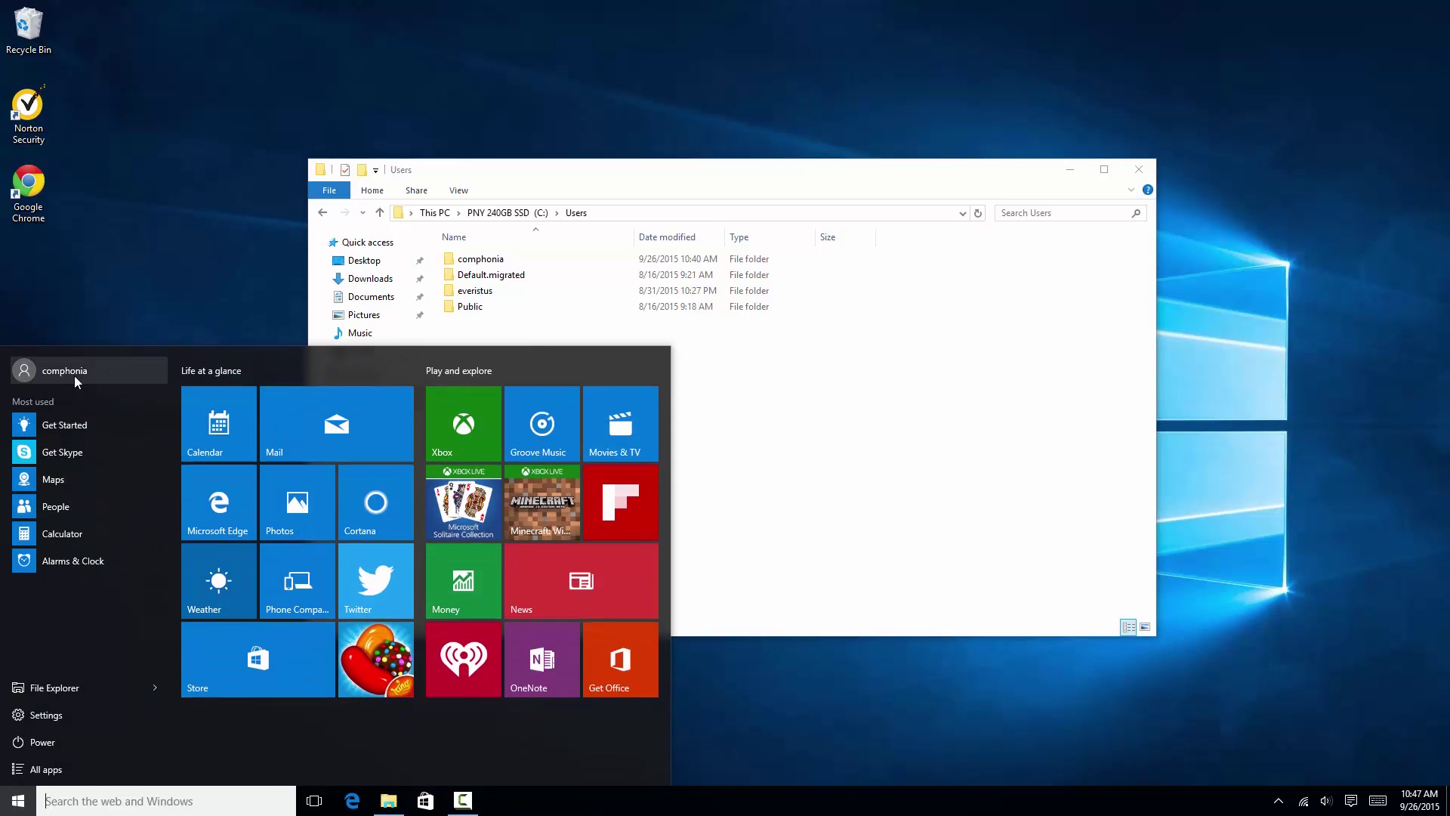
pyautogui.click(541, 265)
pyautogui.doubleClick(507, 262)
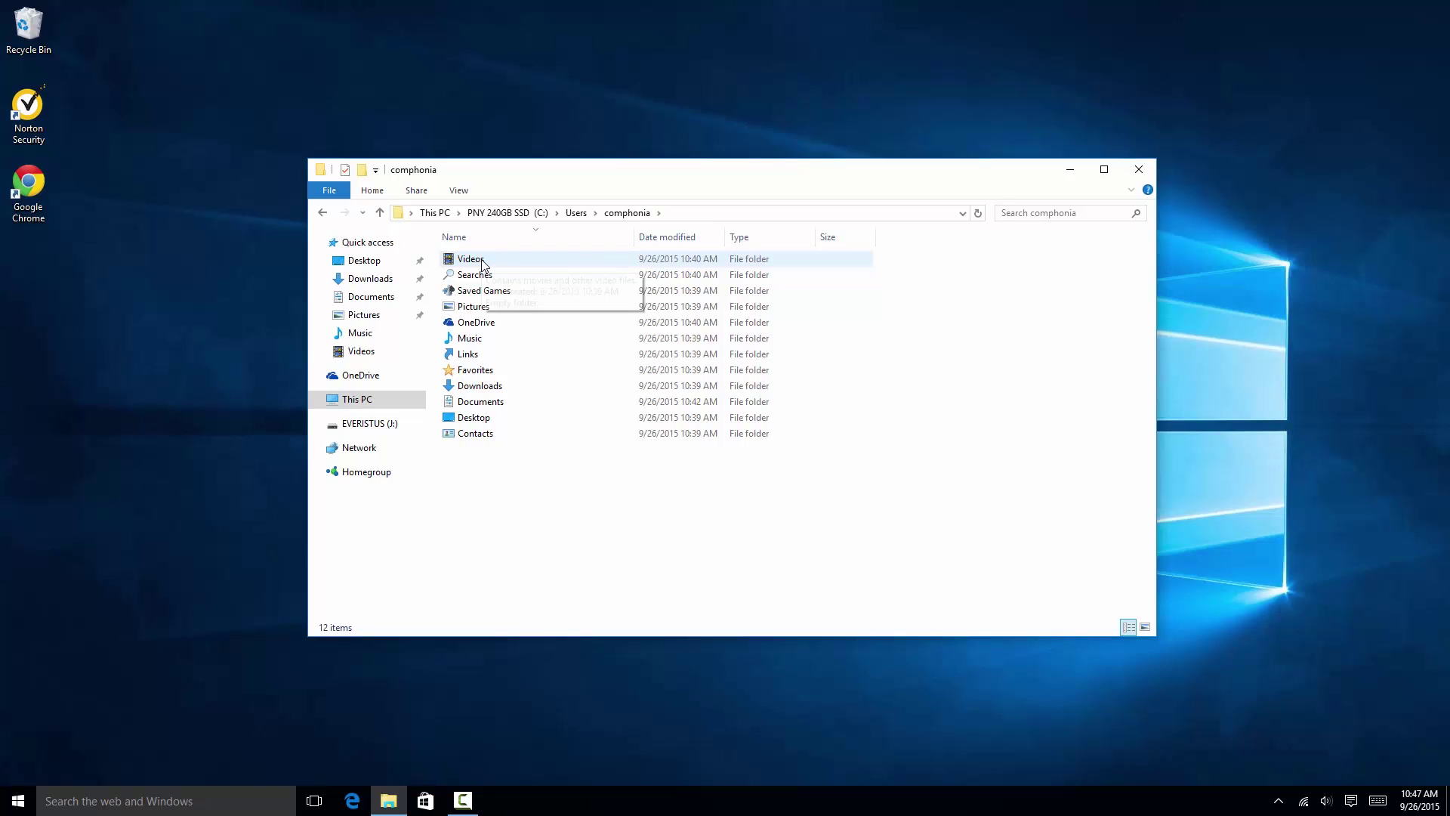
# - Look over the profile subfolders: Videos, Searches, Saved Games, Music, Downloads and Documents
pyautogui.click(470, 259)
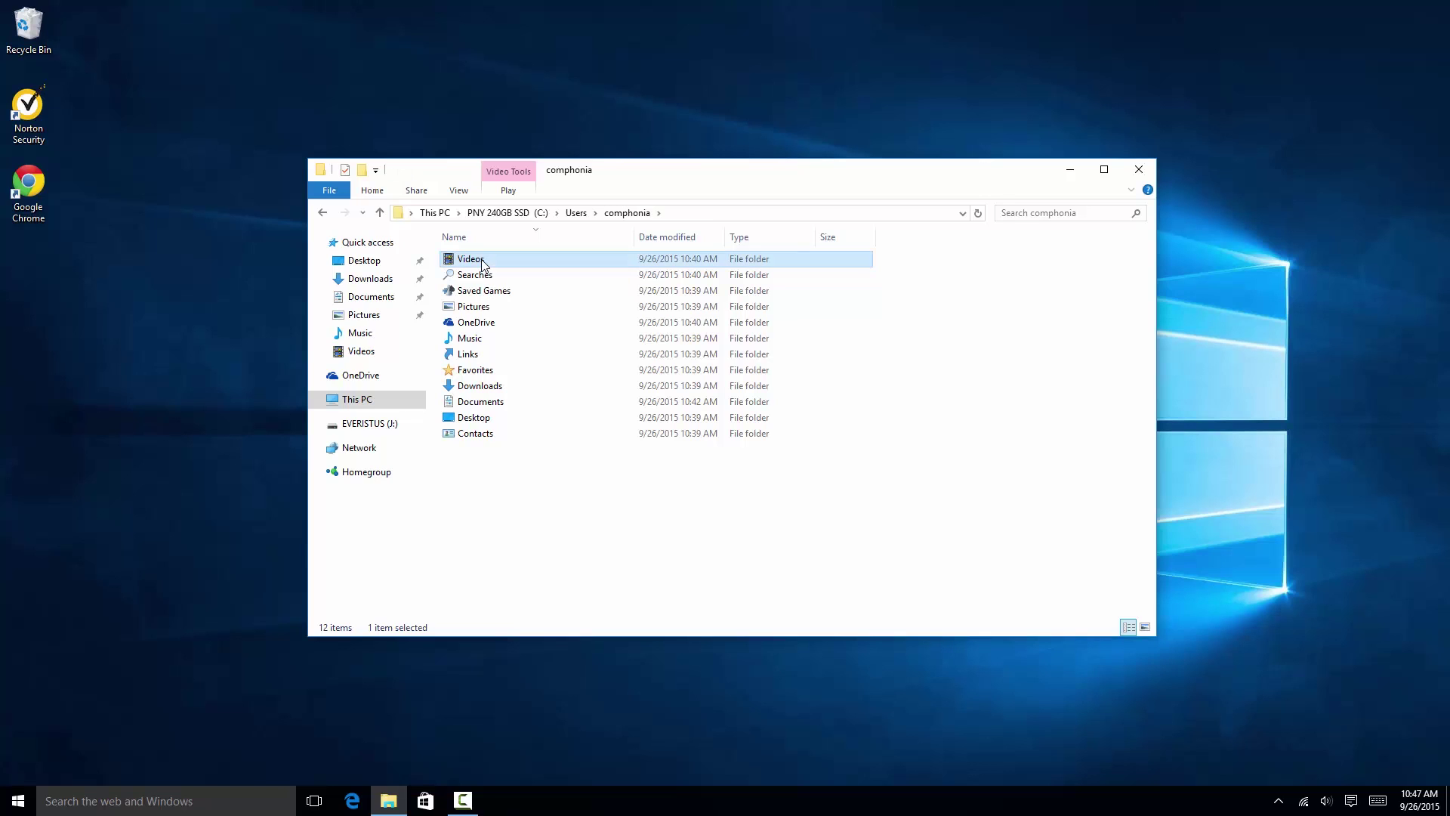
pyautogui.click(474, 275)
pyautogui.click(483, 291)
pyautogui.click(469, 337)
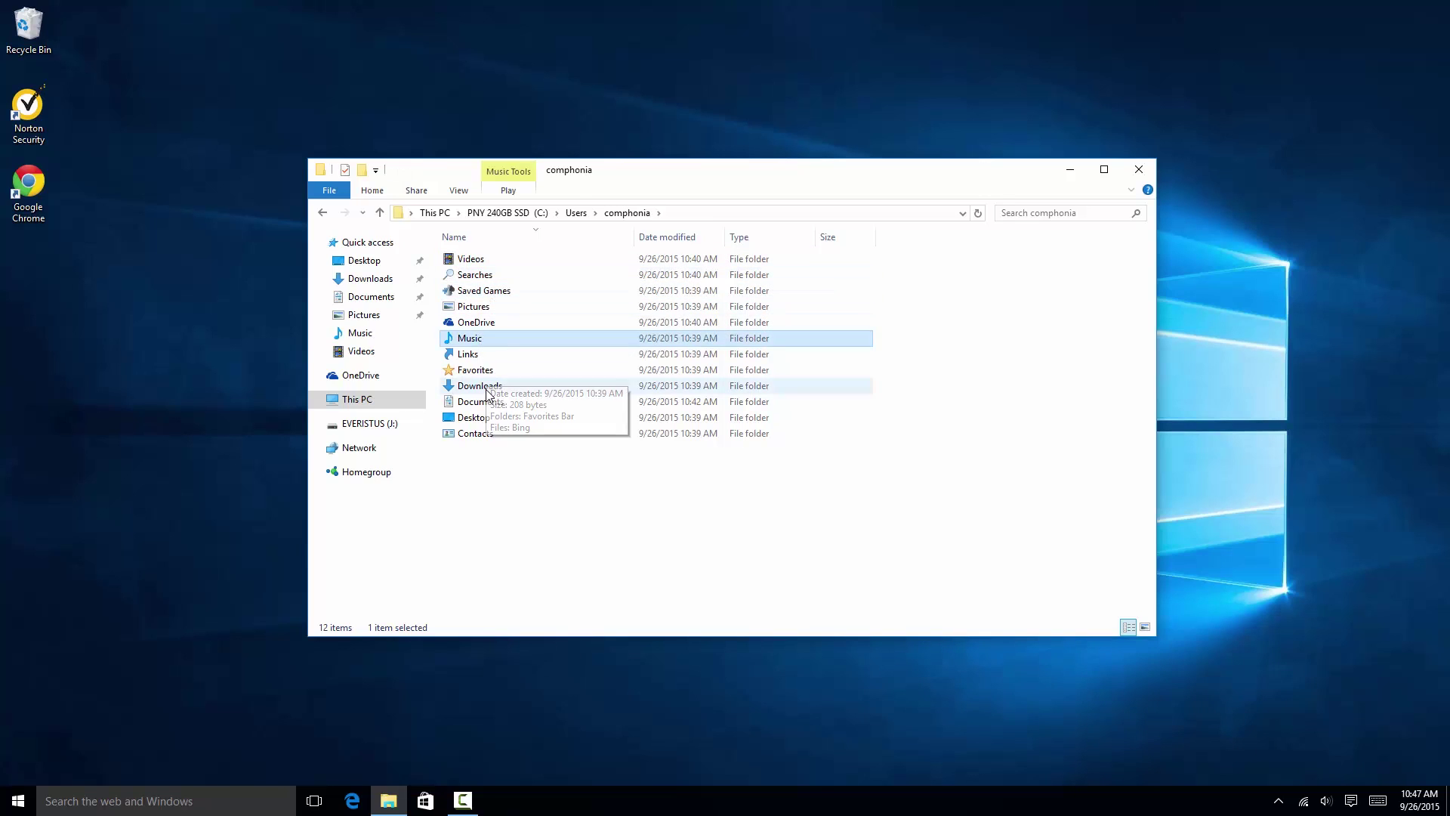
pyautogui.click(480, 386)
pyautogui.click(491, 469)
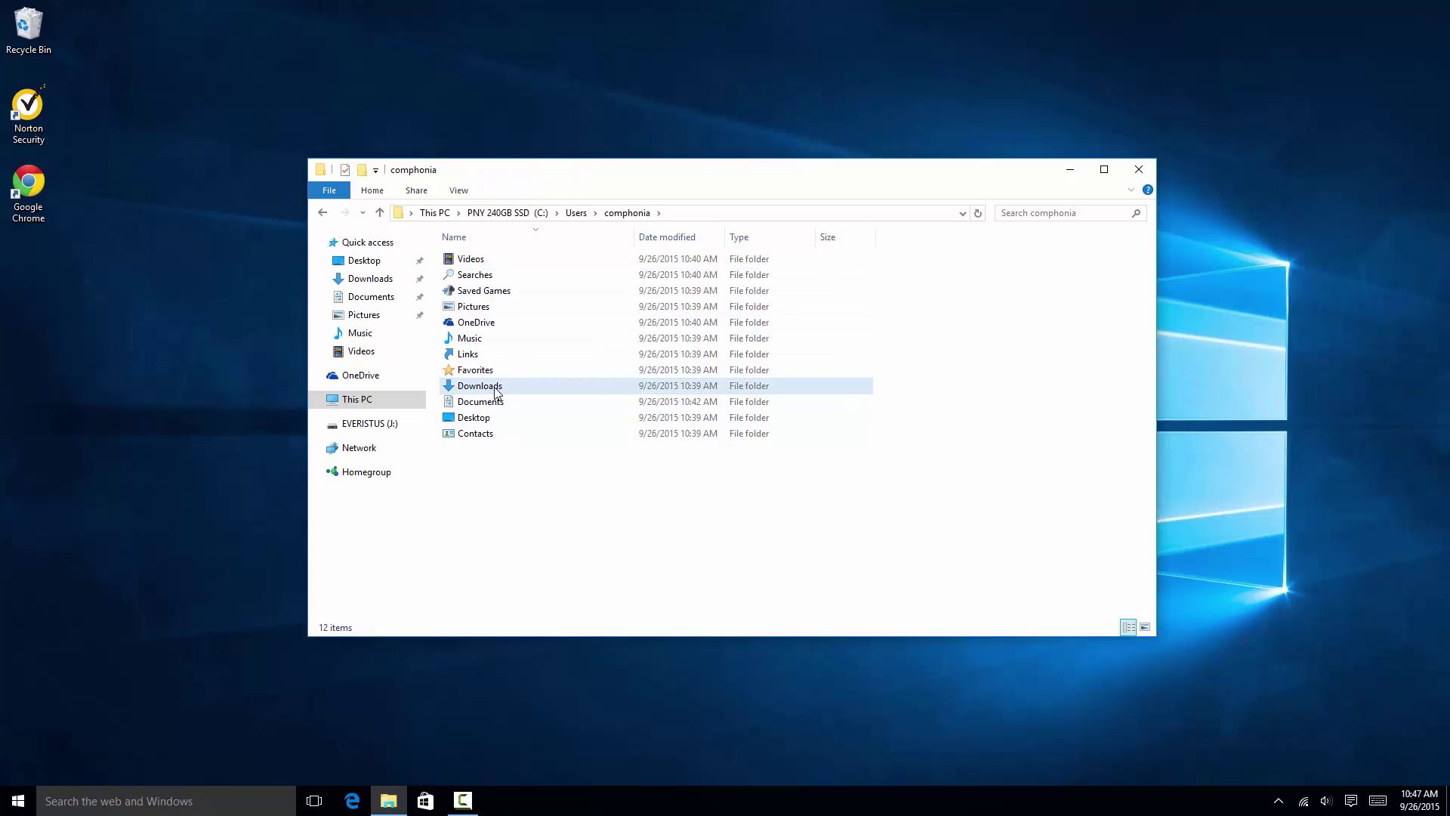
pyautogui.click(495, 387)
pyautogui.click(495, 402)
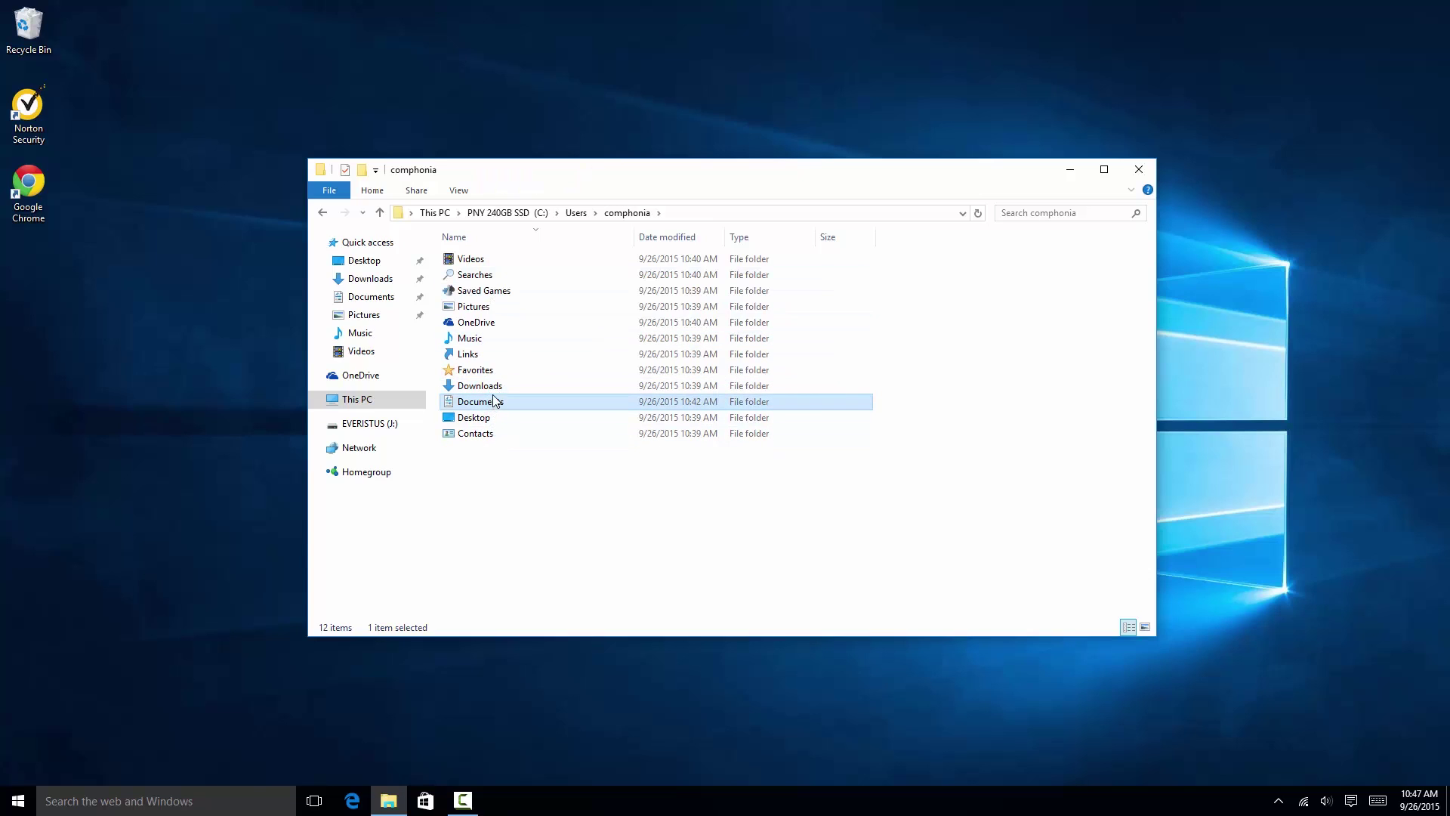
pyautogui.click(491, 387)
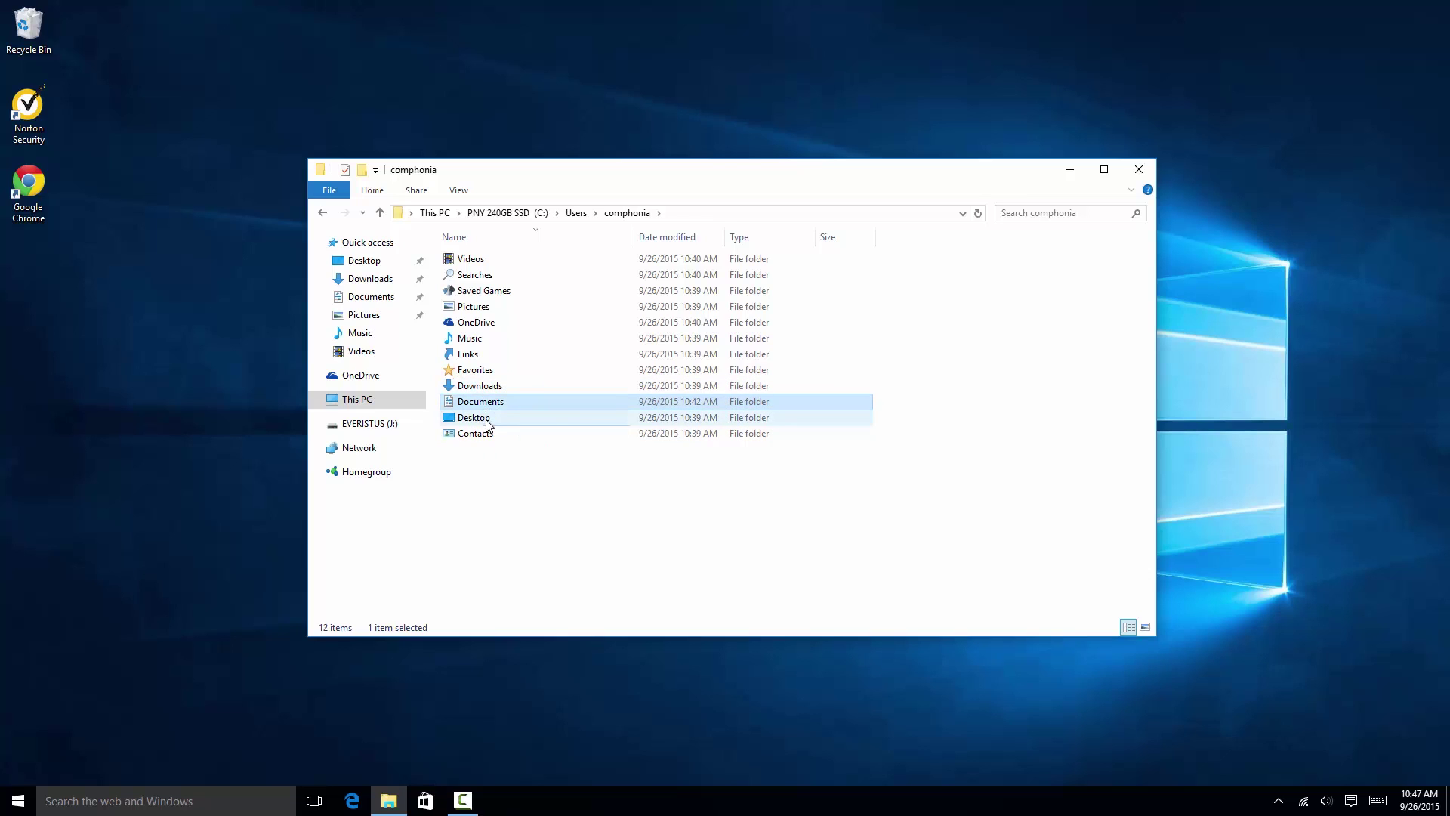
pyautogui.click(489, 403)
pyautogui.click(504, 497)
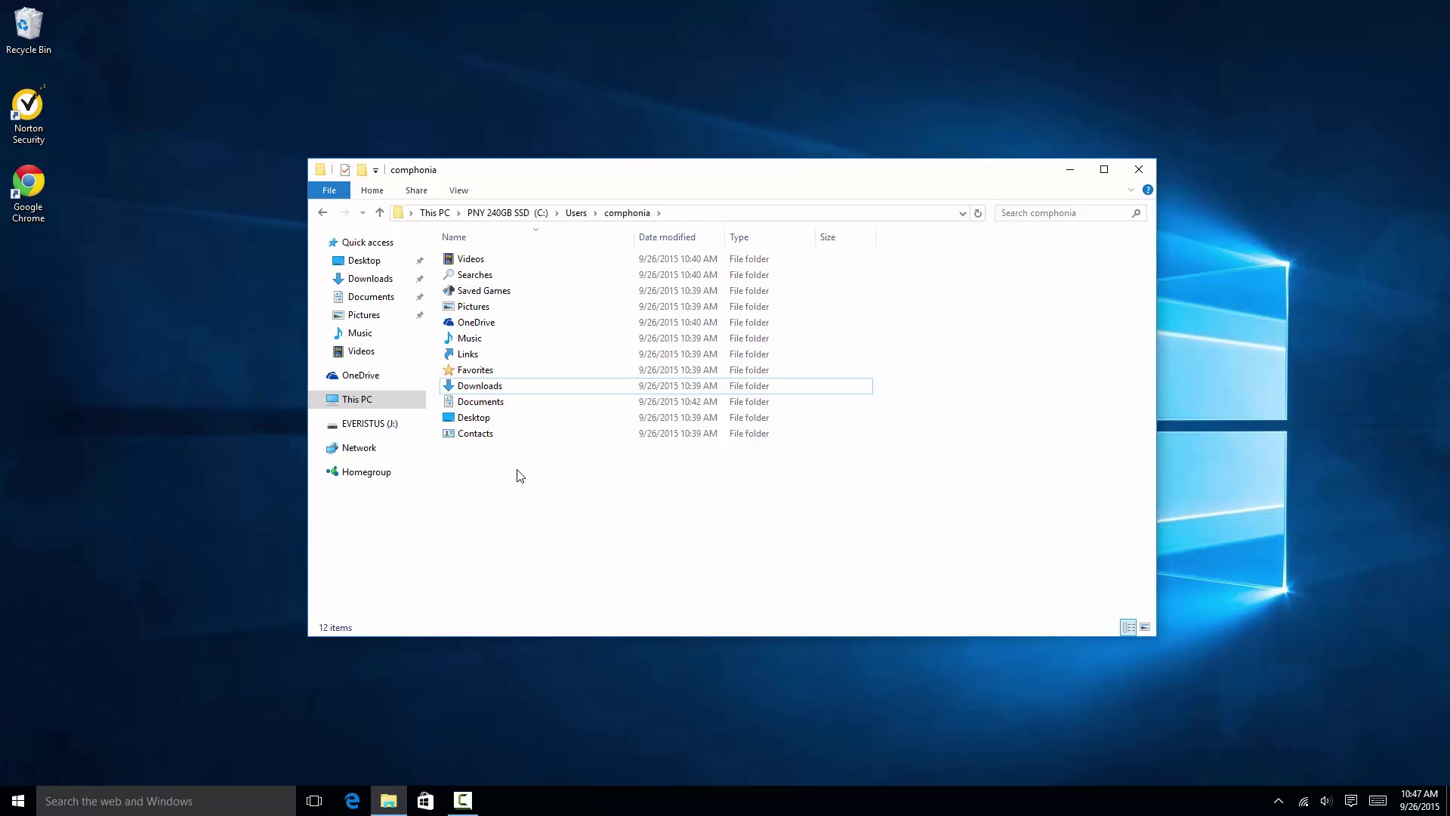
# - Go up to the C: drive with the breadcrumb bar, then reopen Users and the profile folder
pyautogui.click(576, 213)
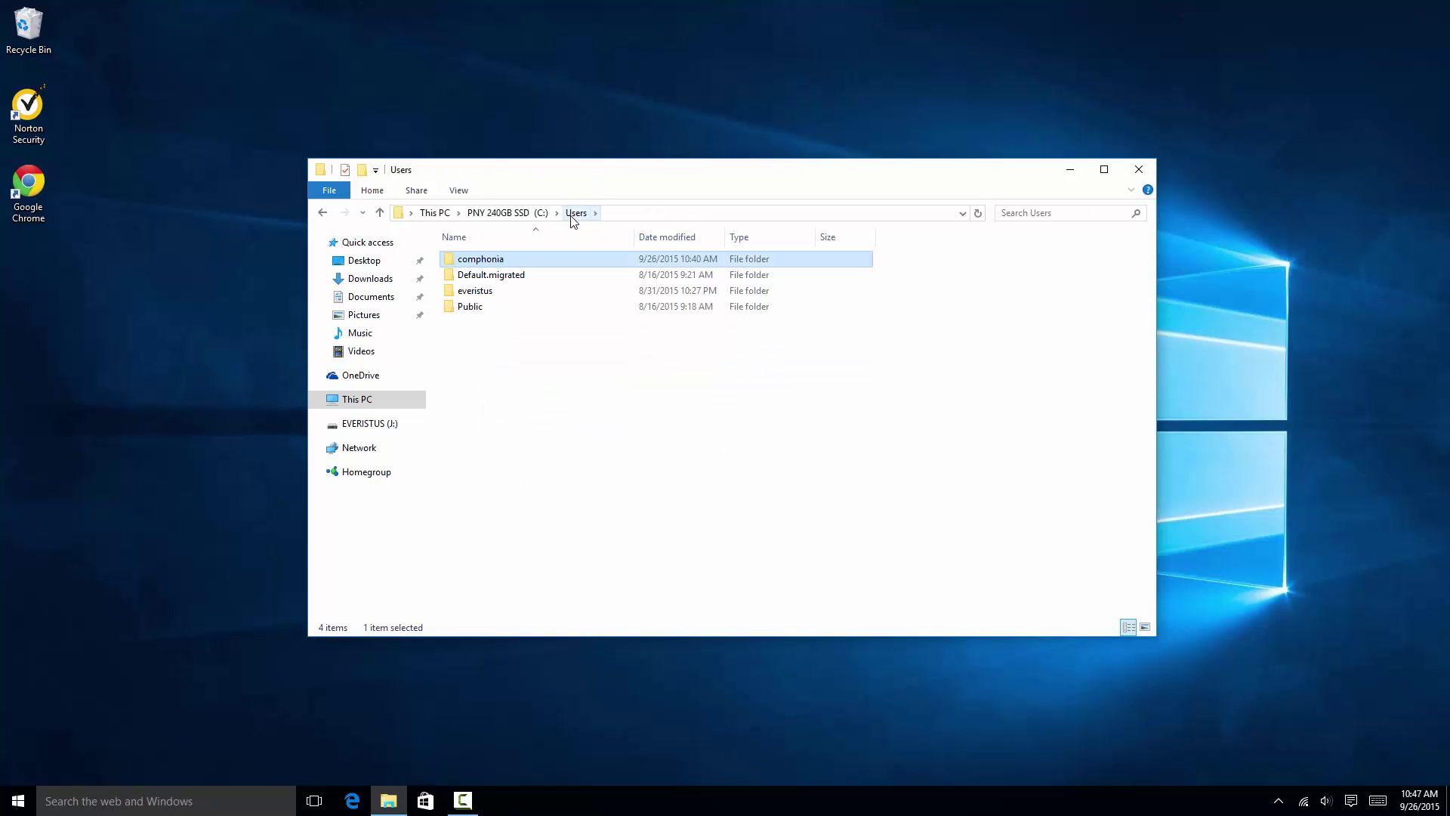
pyautogui.click(531, 218)
pyautogui.click(483, 506)
pyautogui.click(485, 387)
pyautogui.doubleClick(484, 387)
pyautogui.doubleClick(494, 259)
# - Go back to This PC and open the Users folder on STORAGE (D:)
pyautogui.click(366, 402)
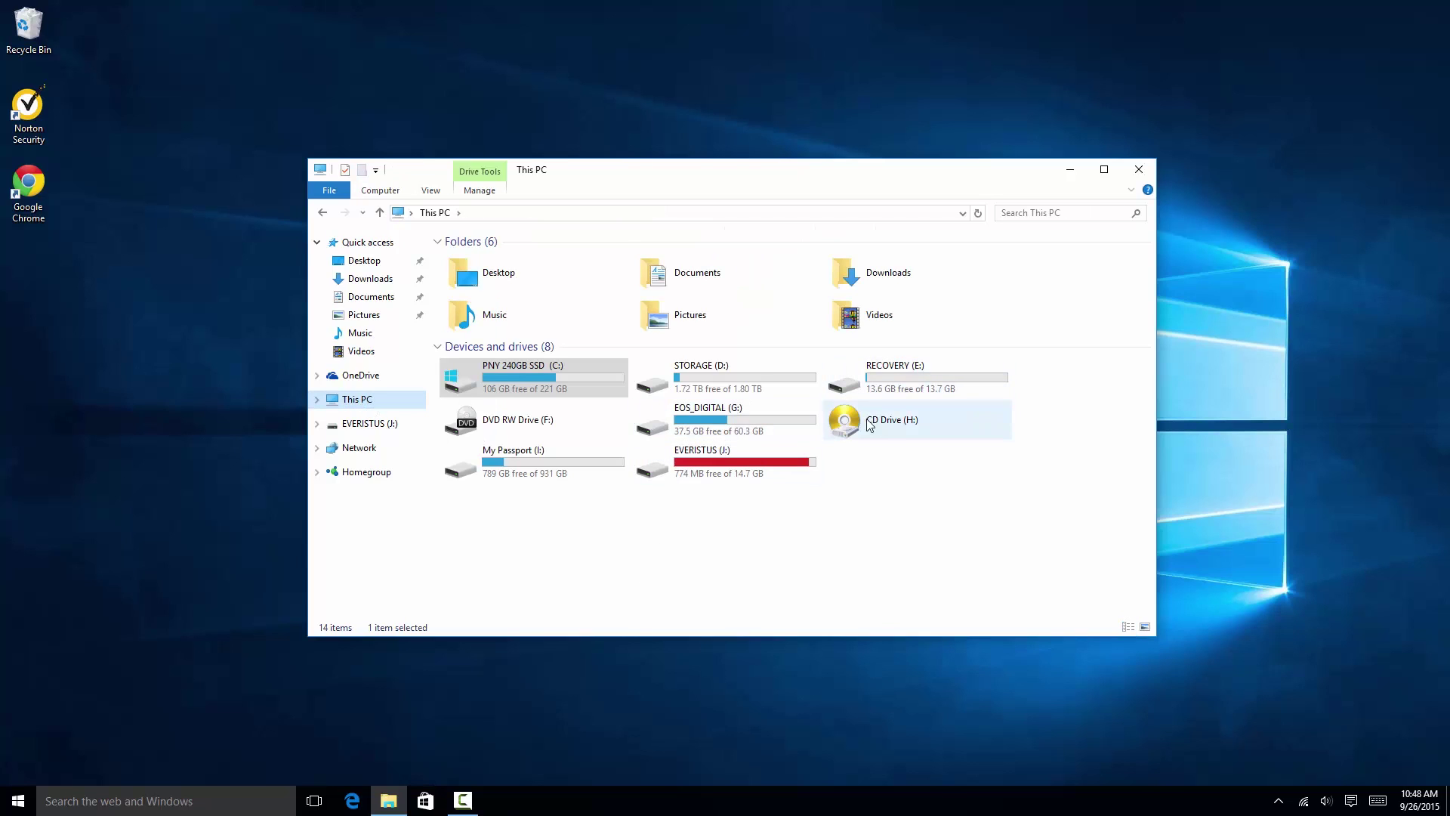
pyautogui.moveTo(736, 391)
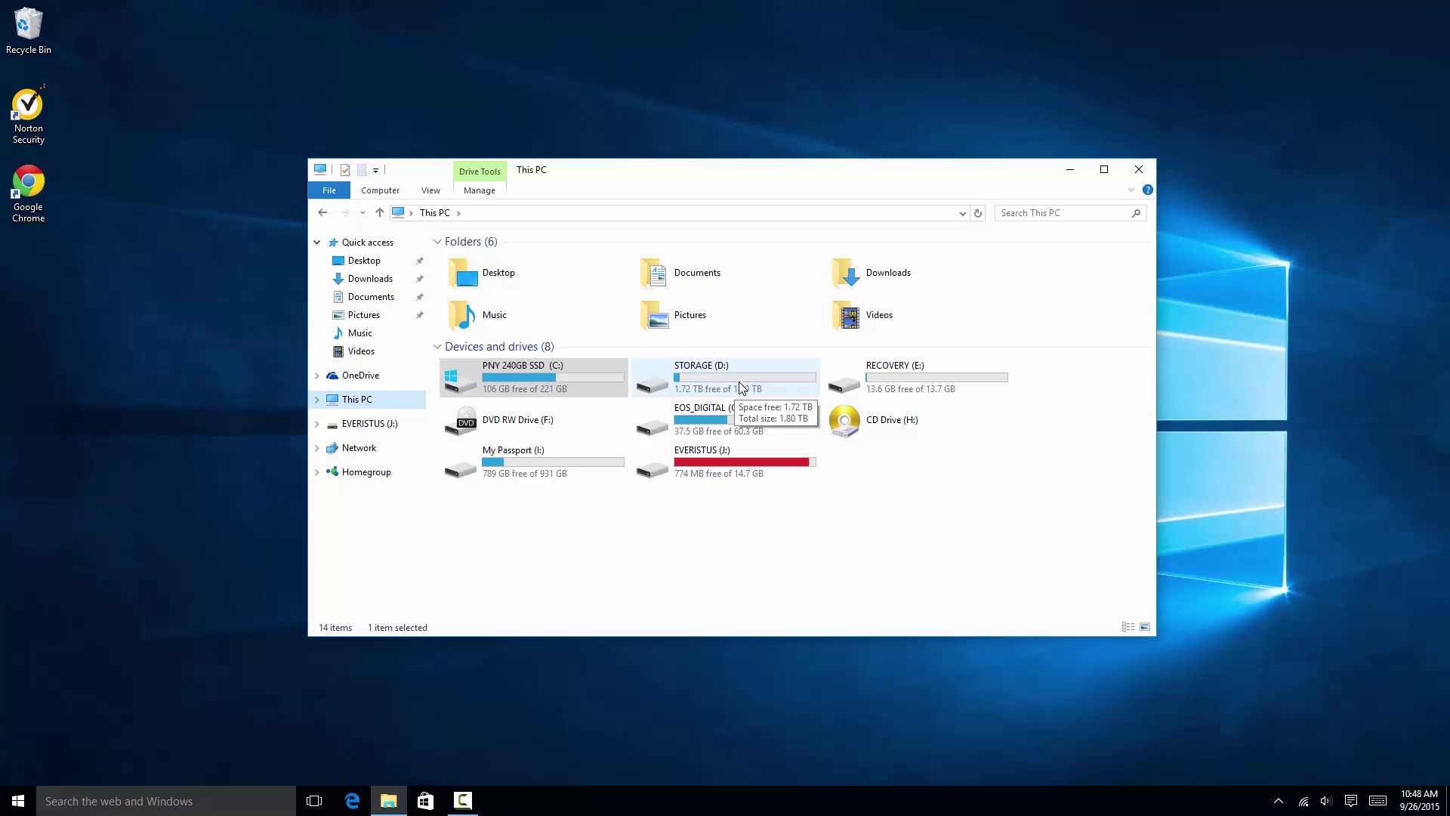
pyautogui.doubleClick(740, 383)
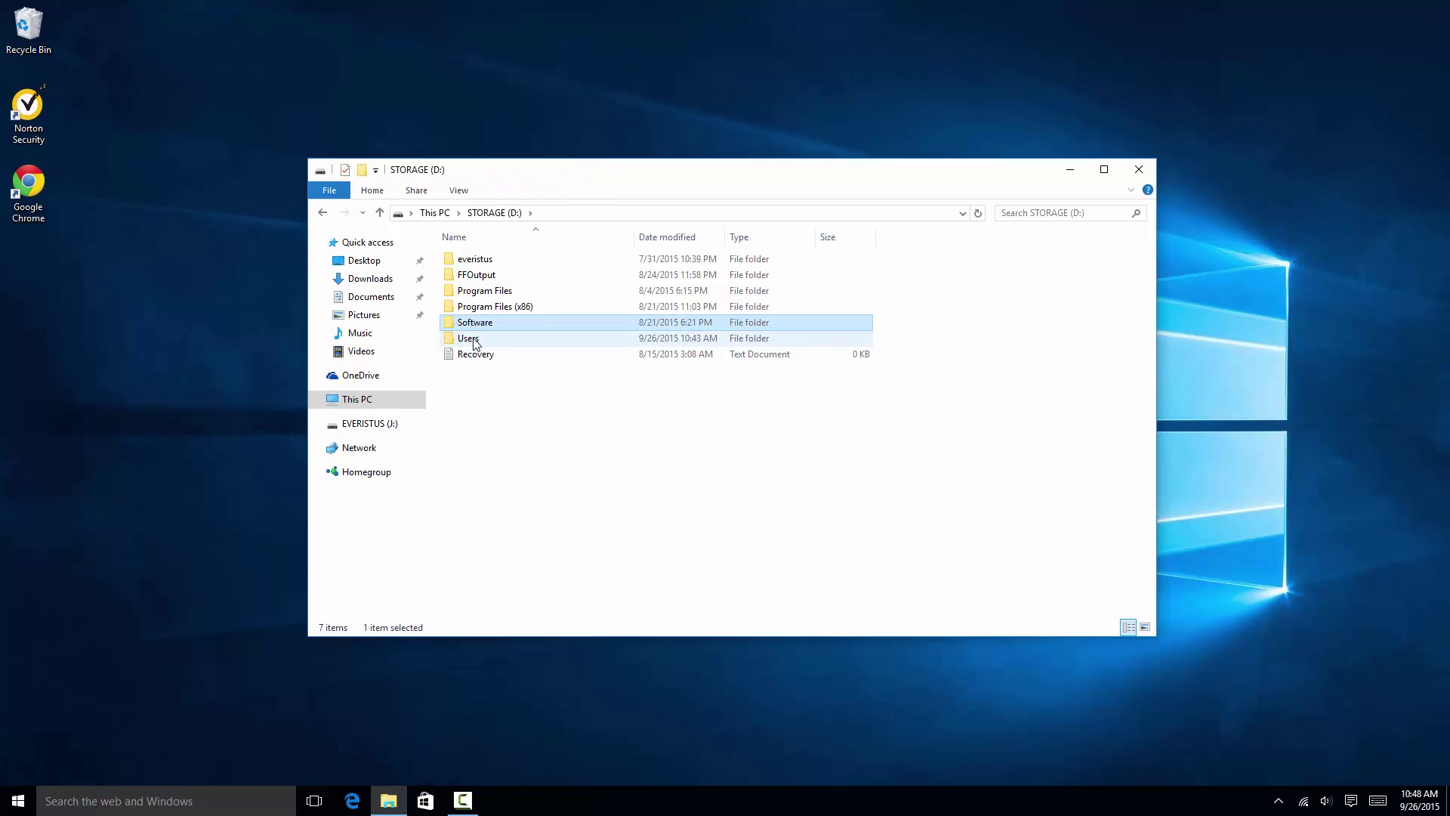
pyautogui.doubleClick(471, 339)
pyautogui.click(494, 263)
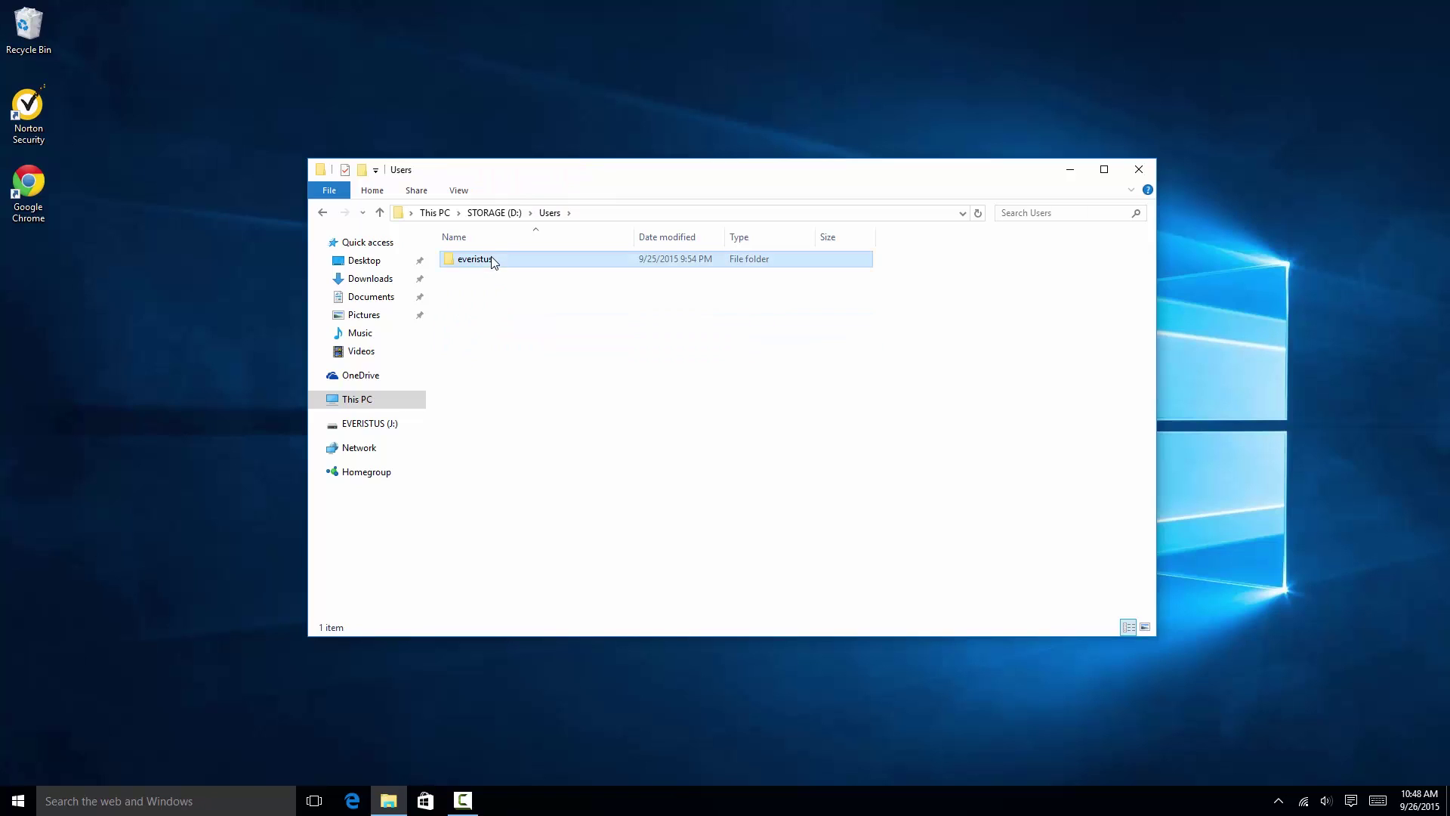
pyautogui.click(516, 305)
# - Create a new folder named comphonia in D:\Users and open it
pyautogui.click(362, 169)
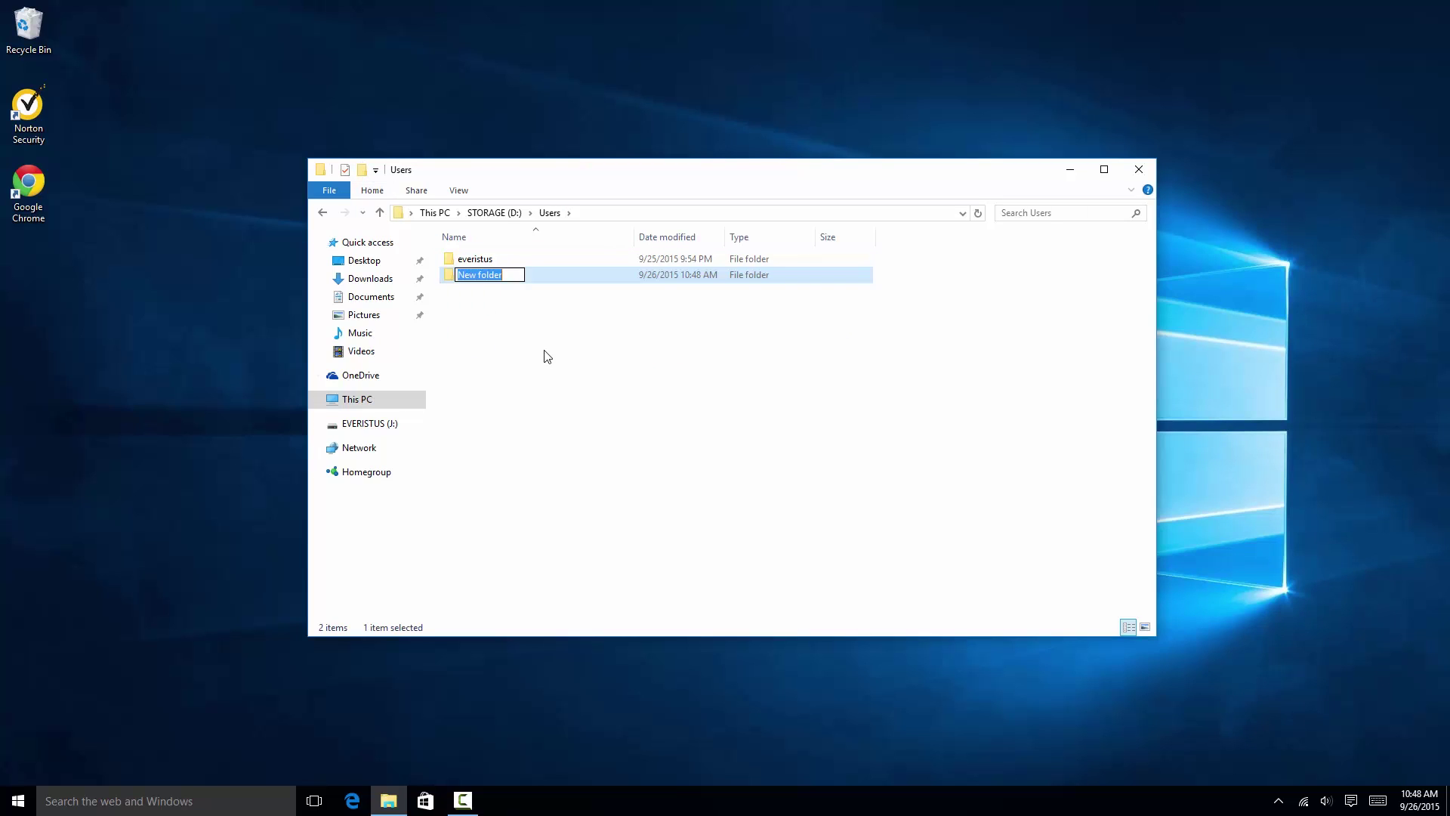
pyautogui.write('comphonia')
pyautogui.press('Return')
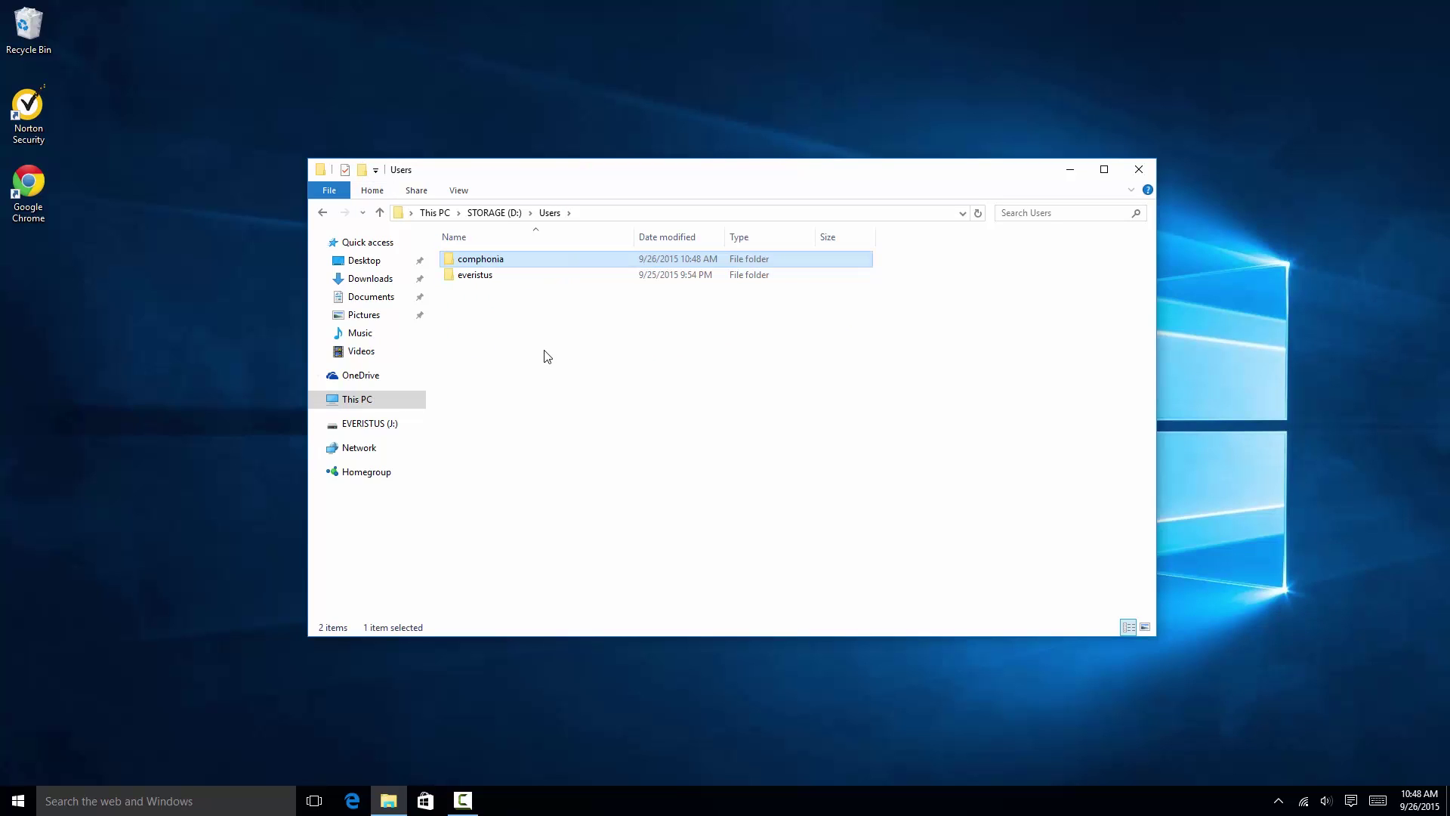
pyautogui.doubleClick(497, 262)
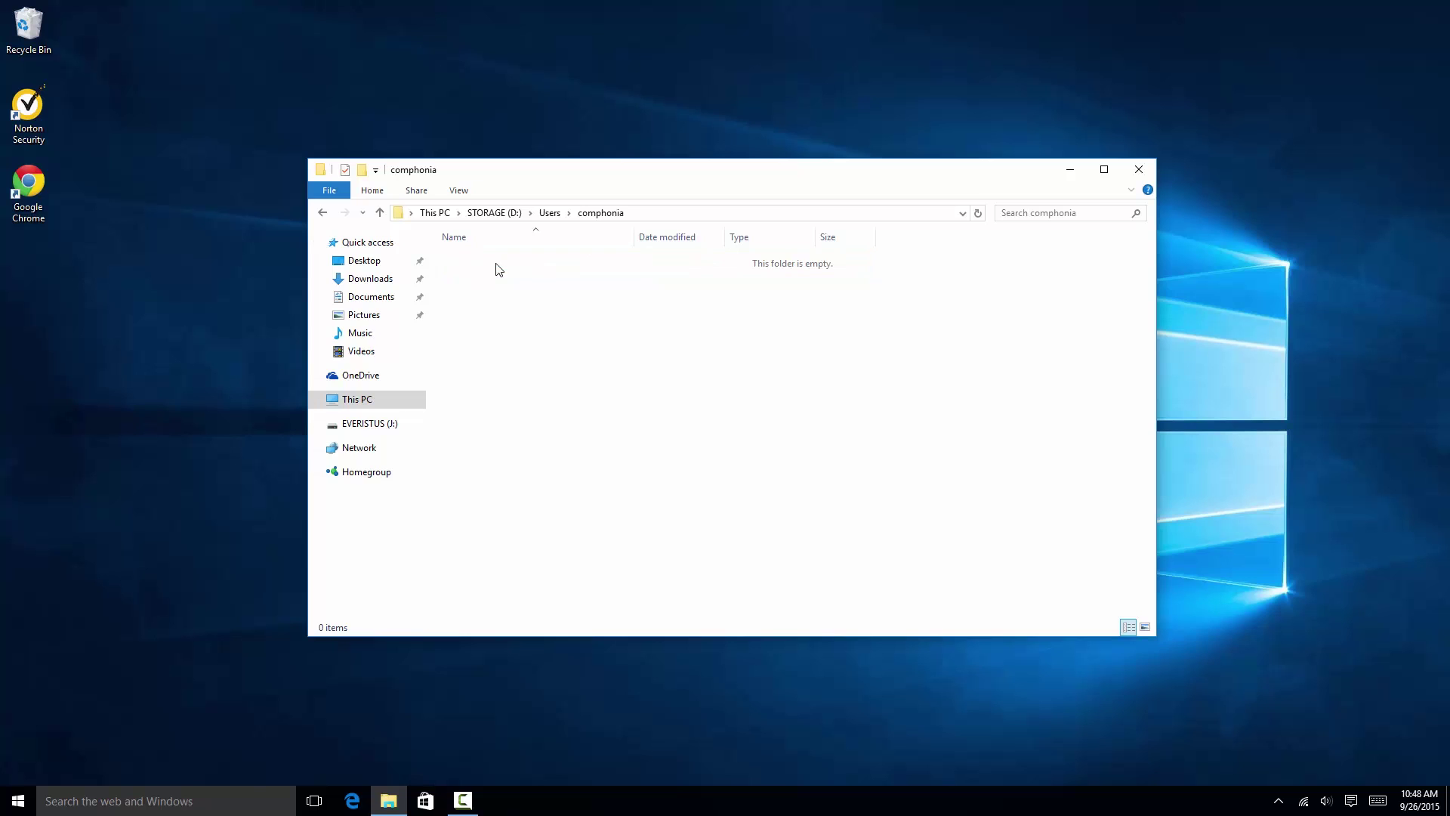
# - Open a second window at C:\Users\comphonia and check its Downloads, Documents and Desktop folders
pyautogui.rightClick(366, 408)
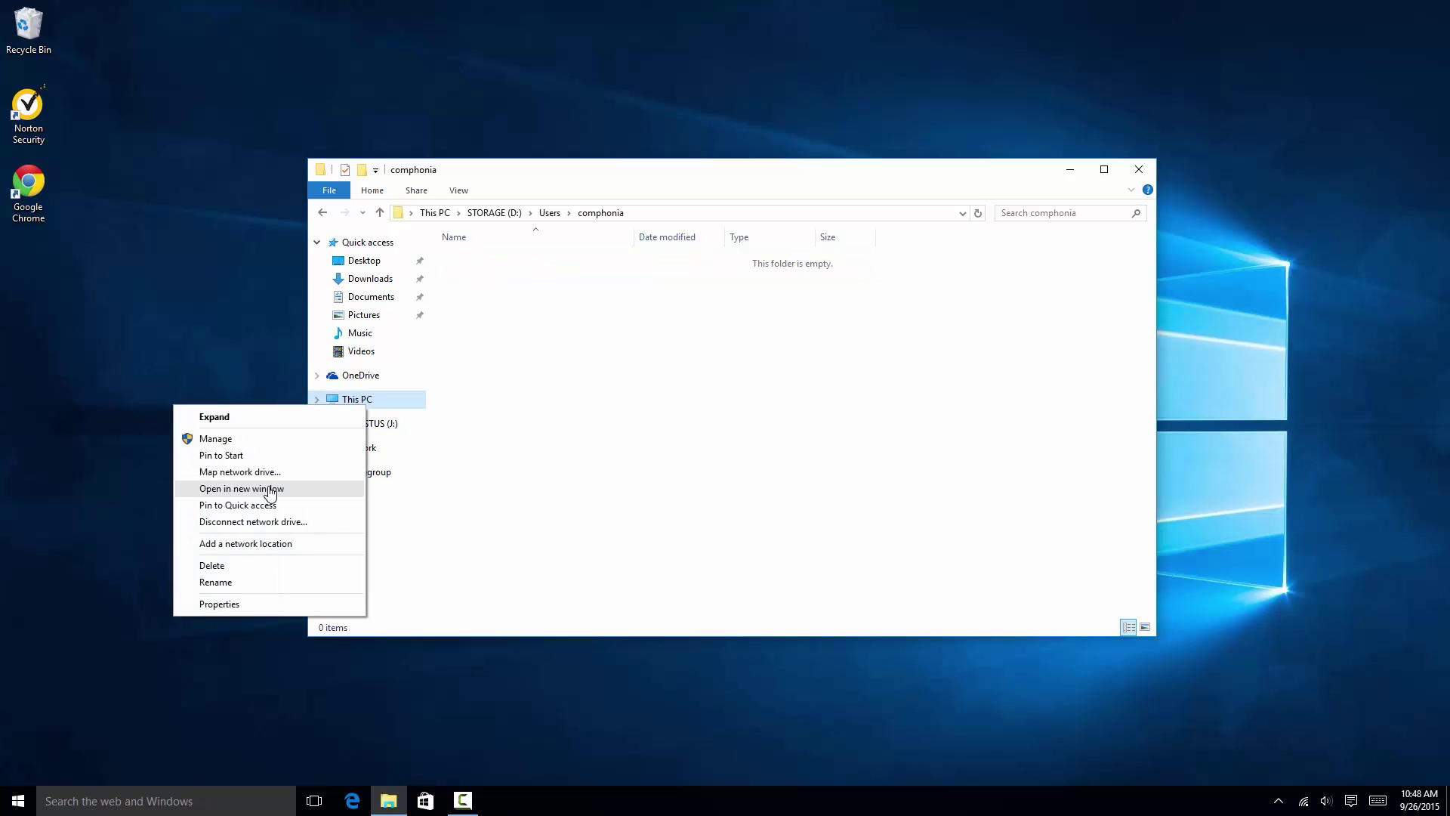
pyautogui.click(275, 491)
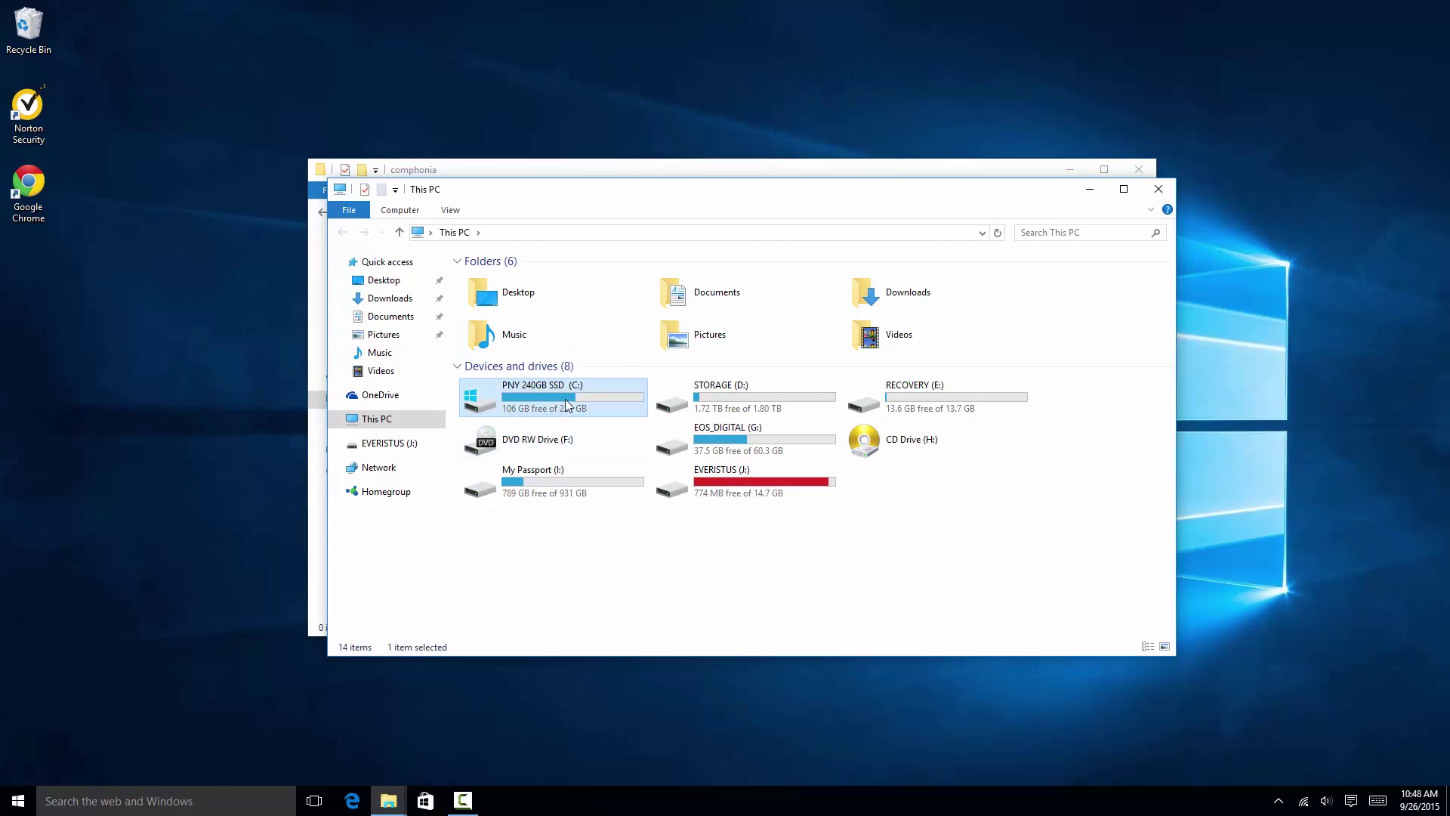
pyautogui.doubleClick(487, 386)
pyautogui.doubleClick(488, 405)
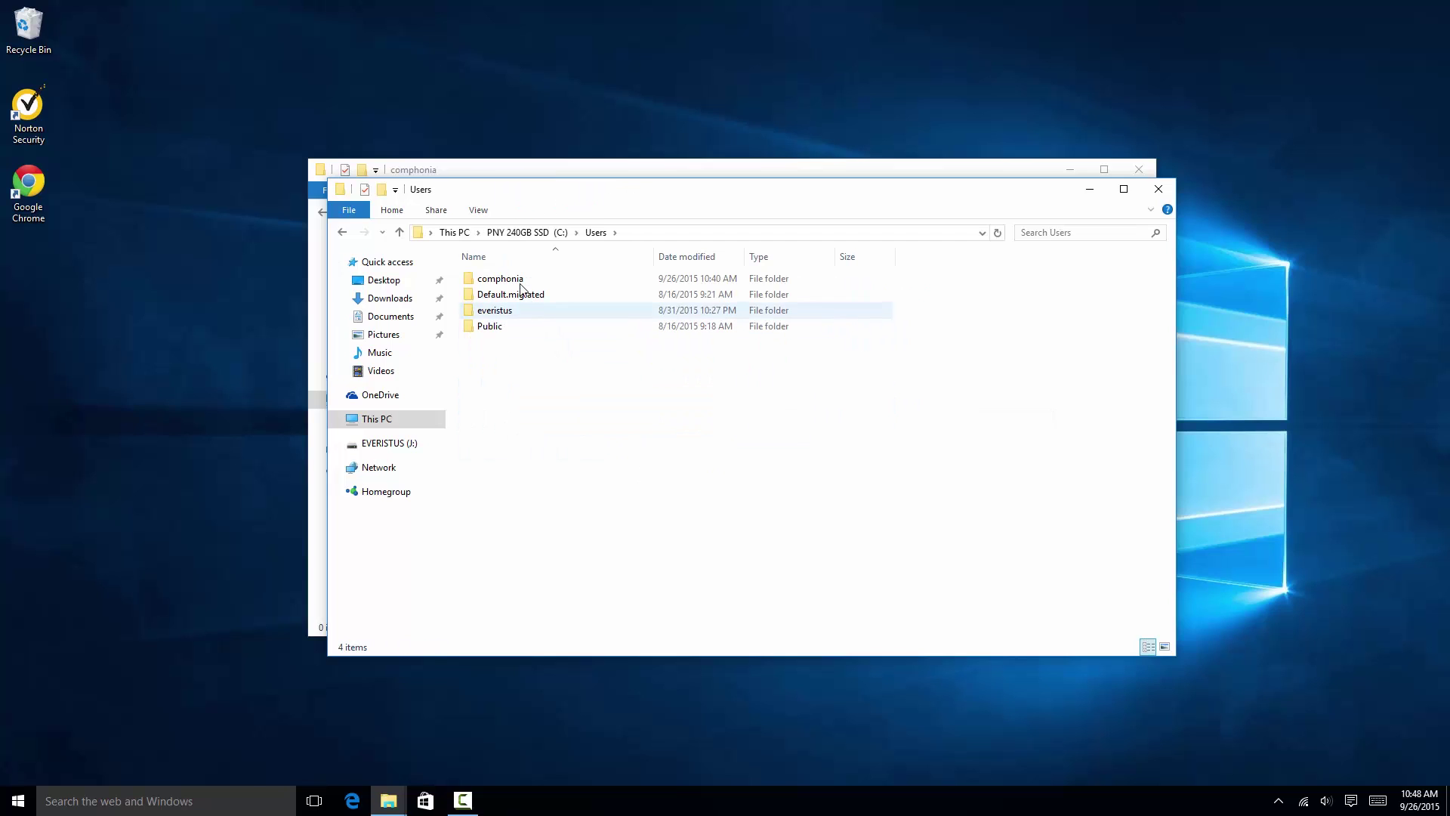
pyautogui.doubleClick(519, 283)
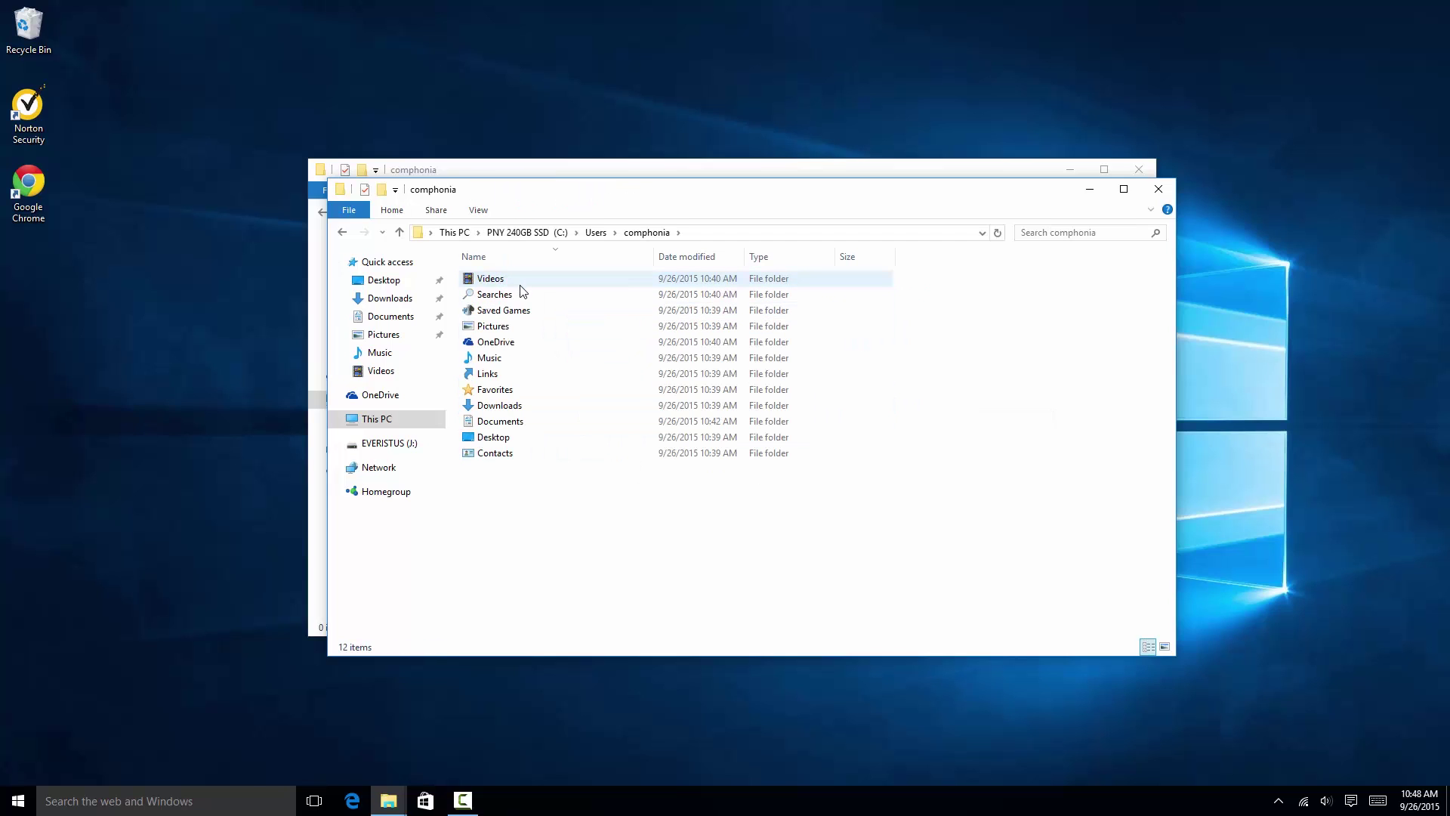
pyautogui.click(512, 411)
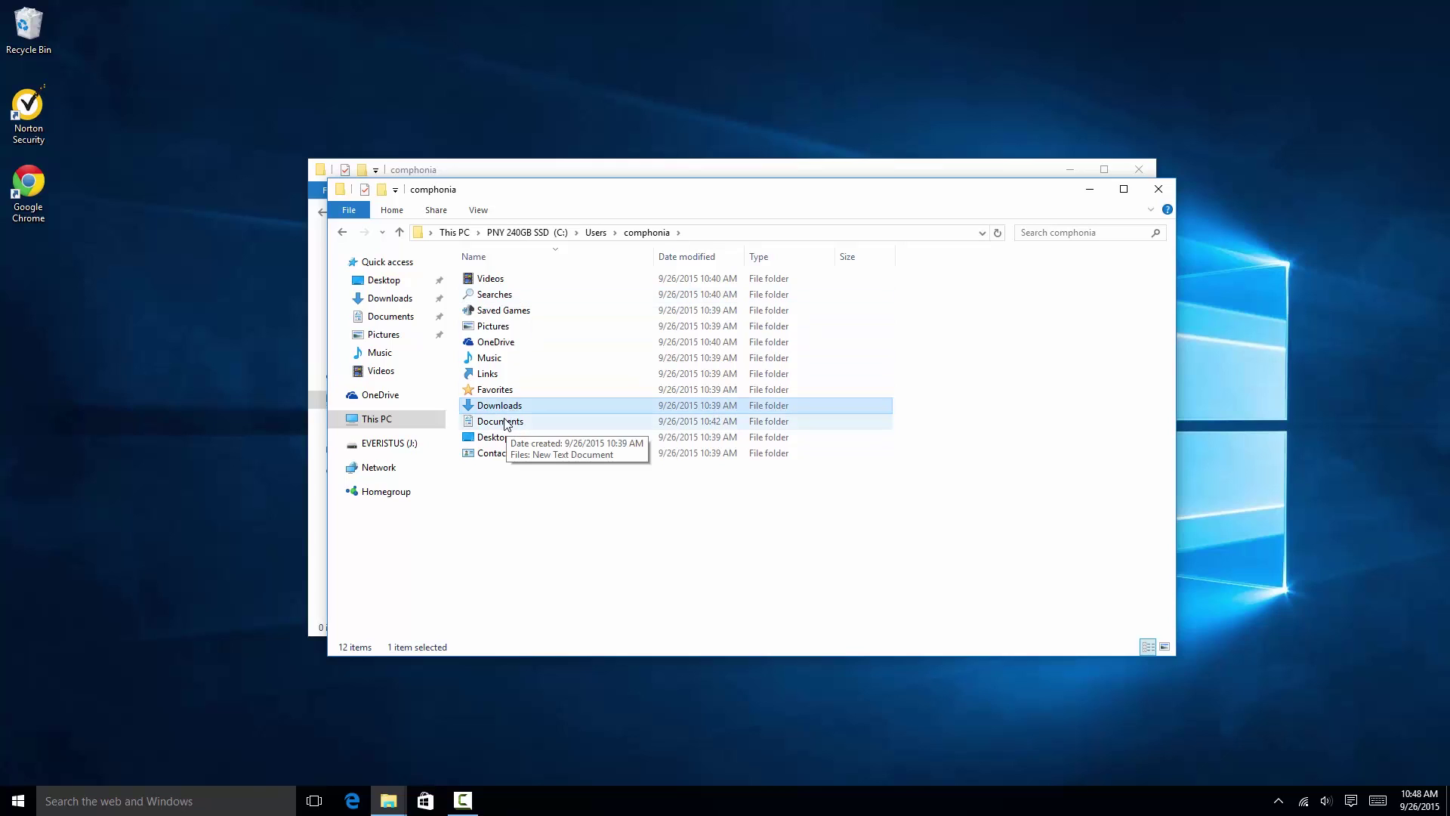
pyautogui.click(505, 425)
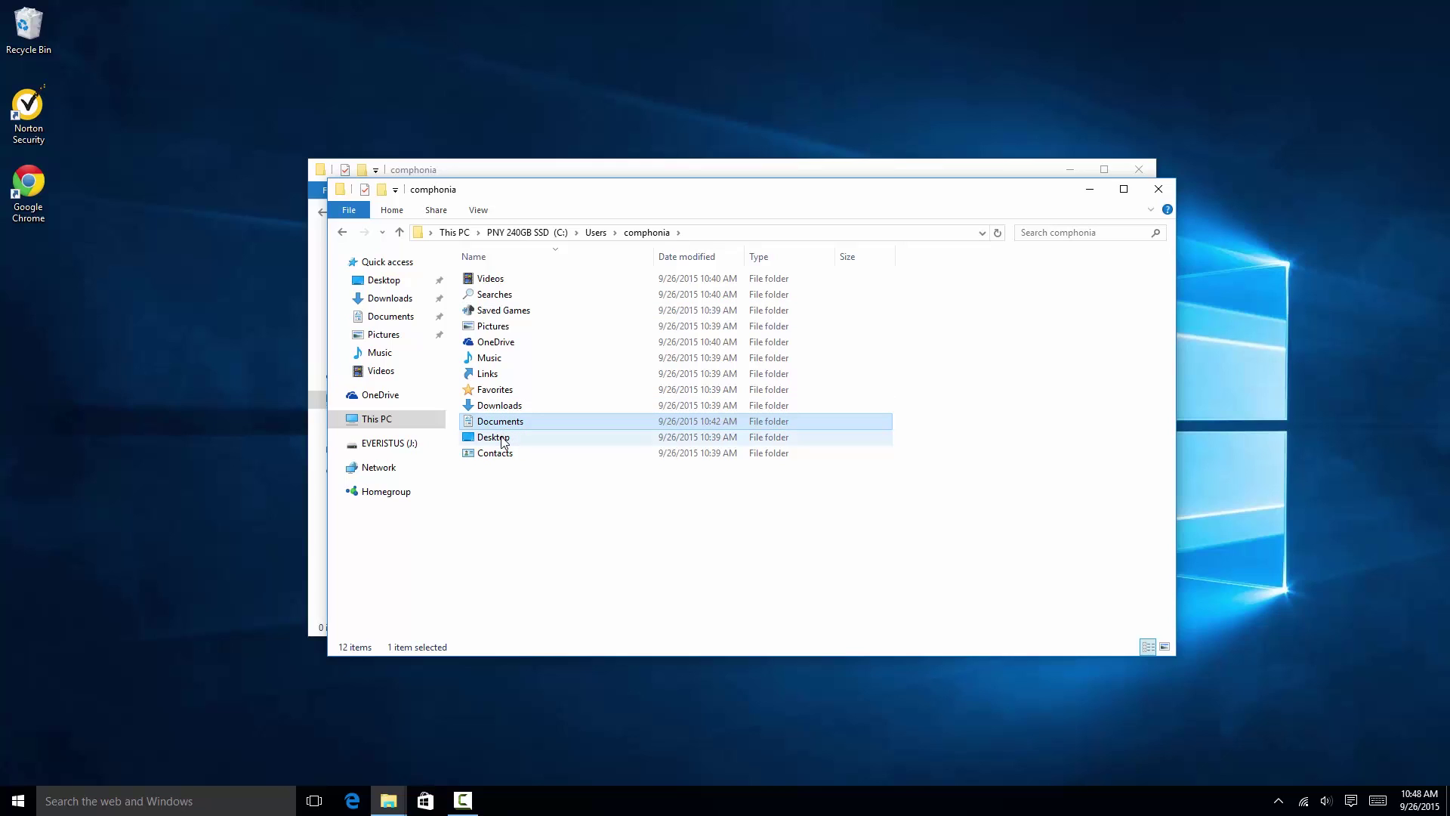
pyautogui.click(503, 440)
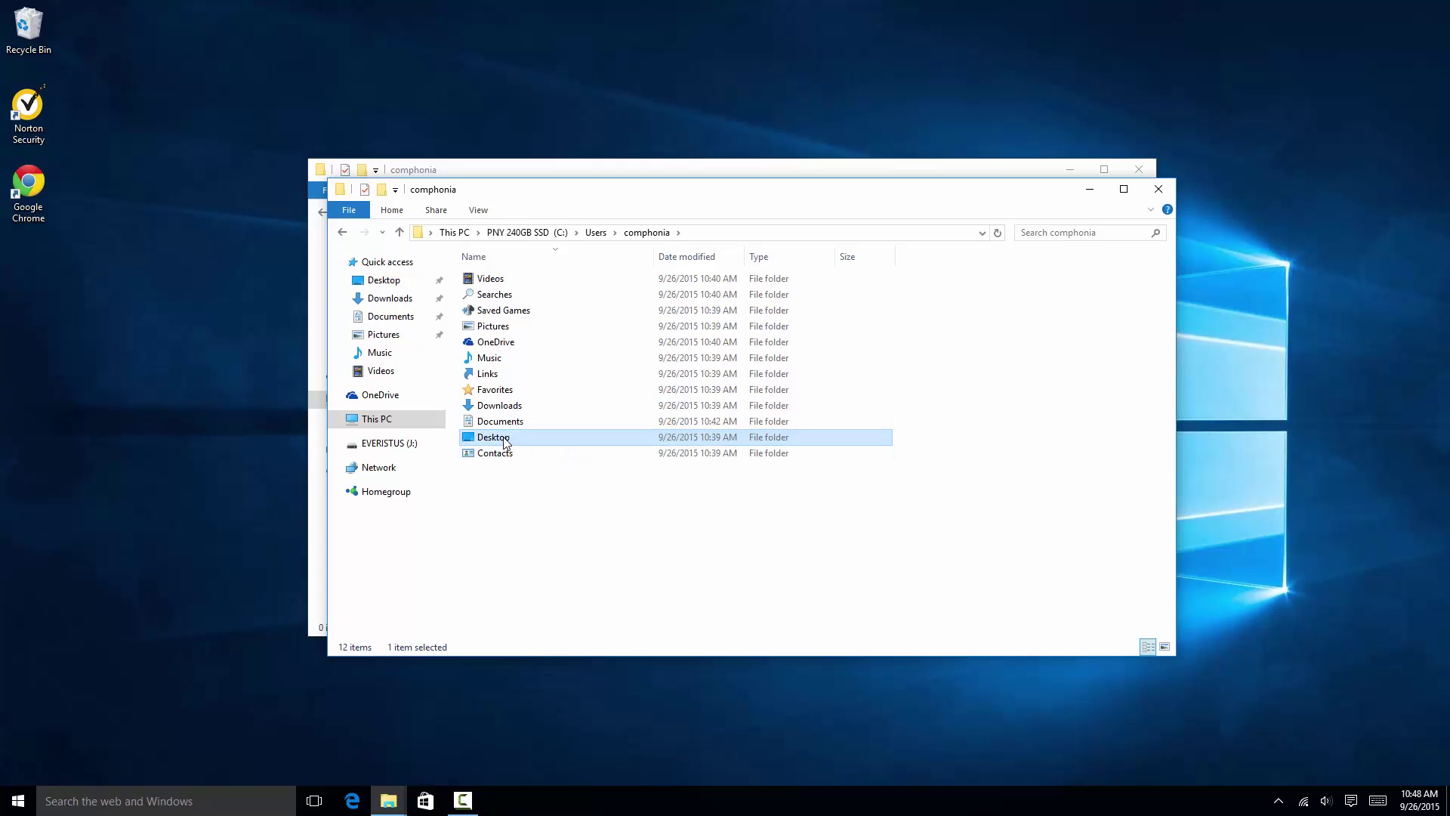
pyautogui.click(504, 439)
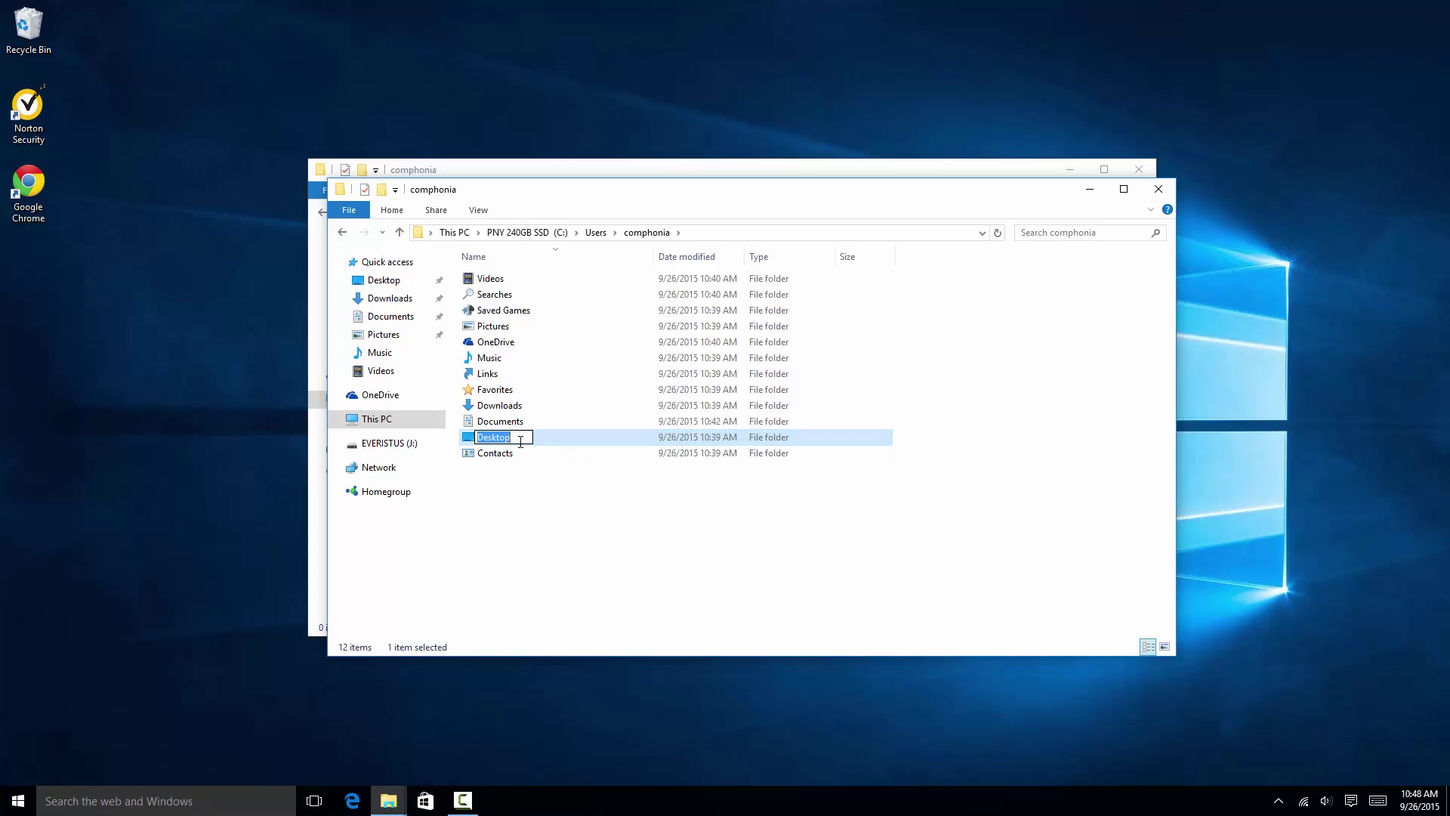
# - Create three new folders in D:\Users\comphonia and name New folder (3) Desktop
pyautogui.click(518, 173)
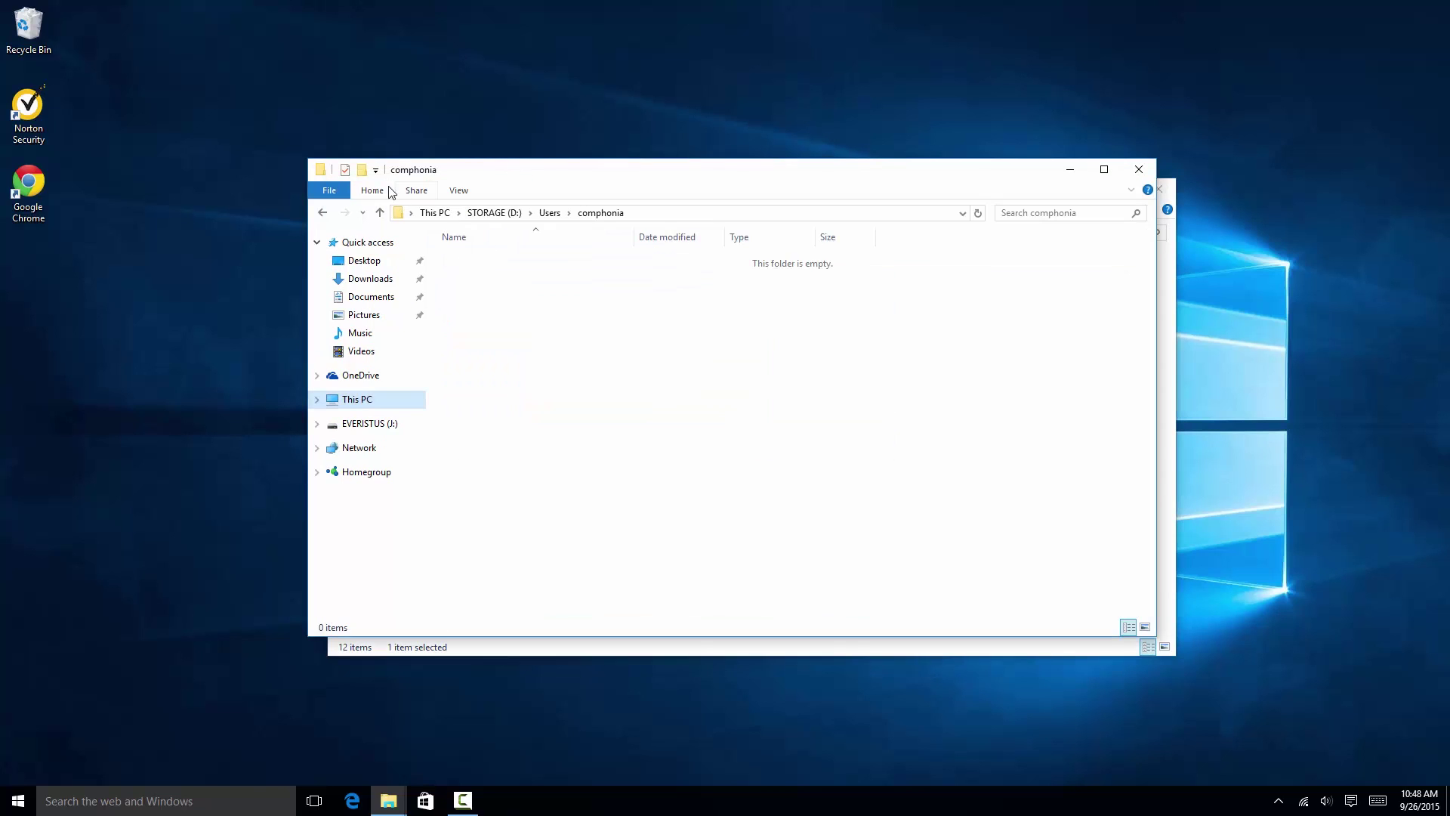
pyautogui.click(362, 169)
pyautogui.click(361, 169)
pyautogui.click(362, 169)
pyautogui.click(486, 355)
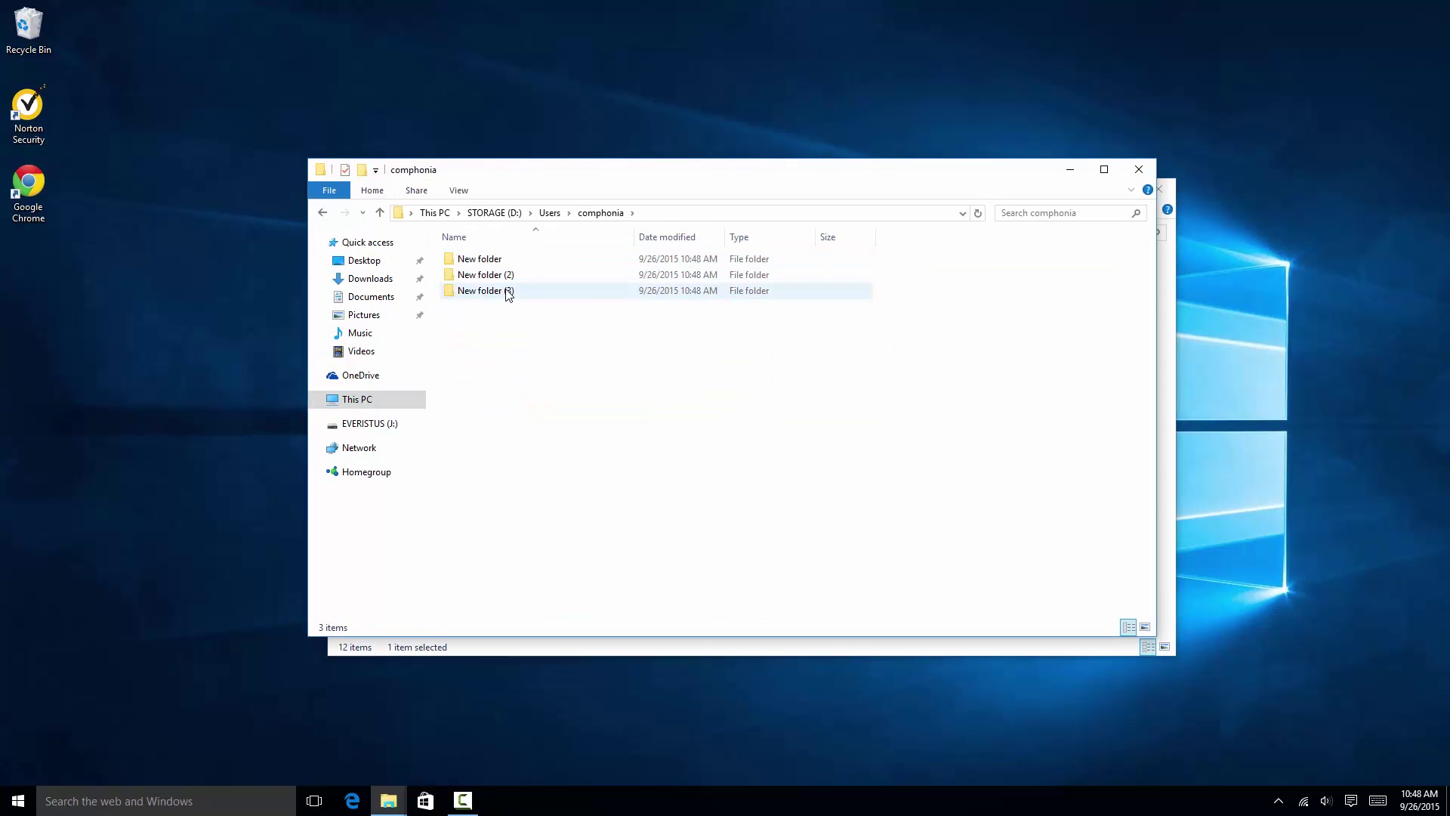
pyautogui.click(506, 295)
pyautogui.click(504, 296)
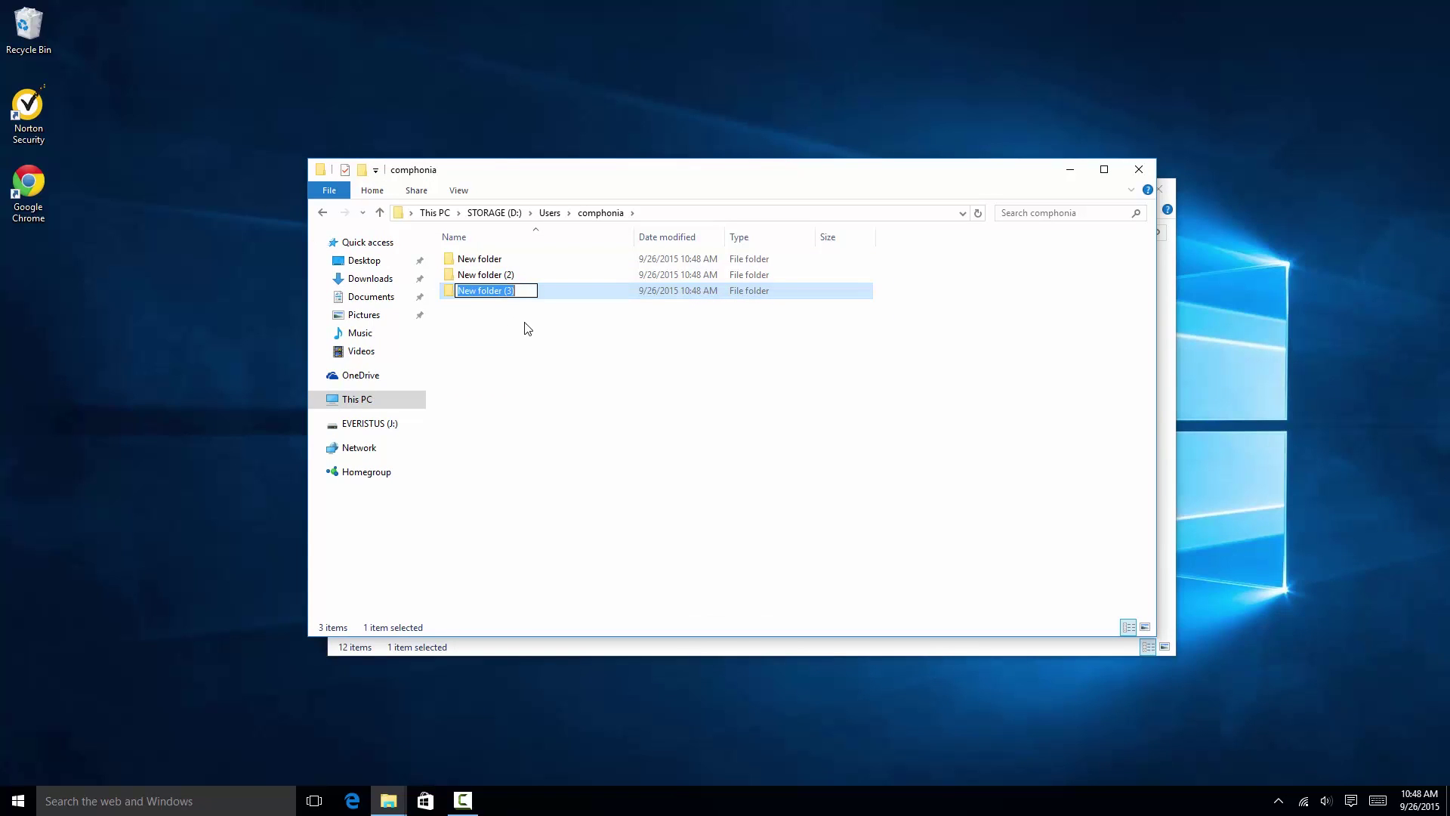
pyautogui.write('Desktop')
# - Rename the other new folders to Documents and Downloads (typed as 'Dowwqloads')
pyautogui.click(1171, 458)
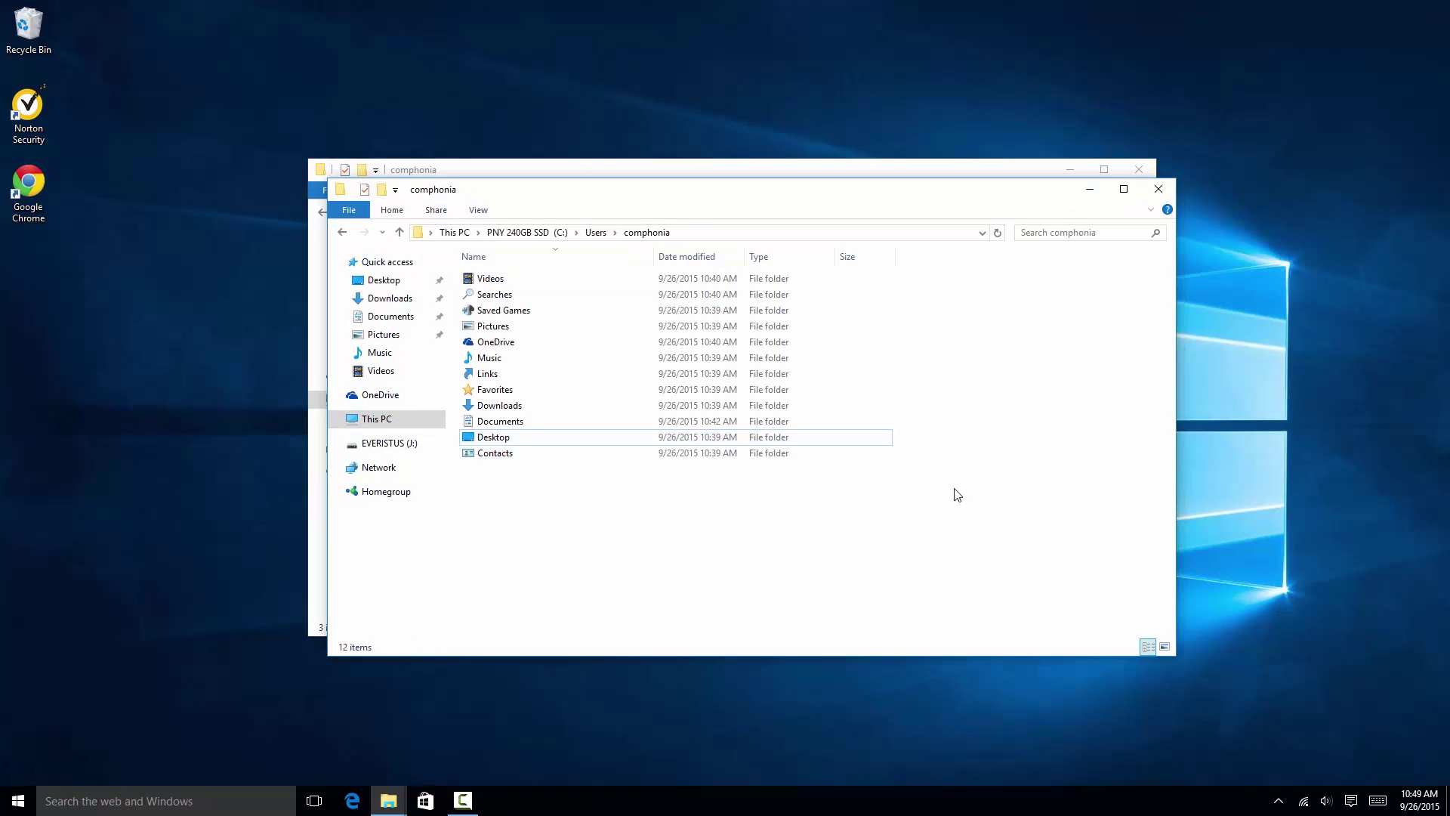
pyautogui.click(320, 576)
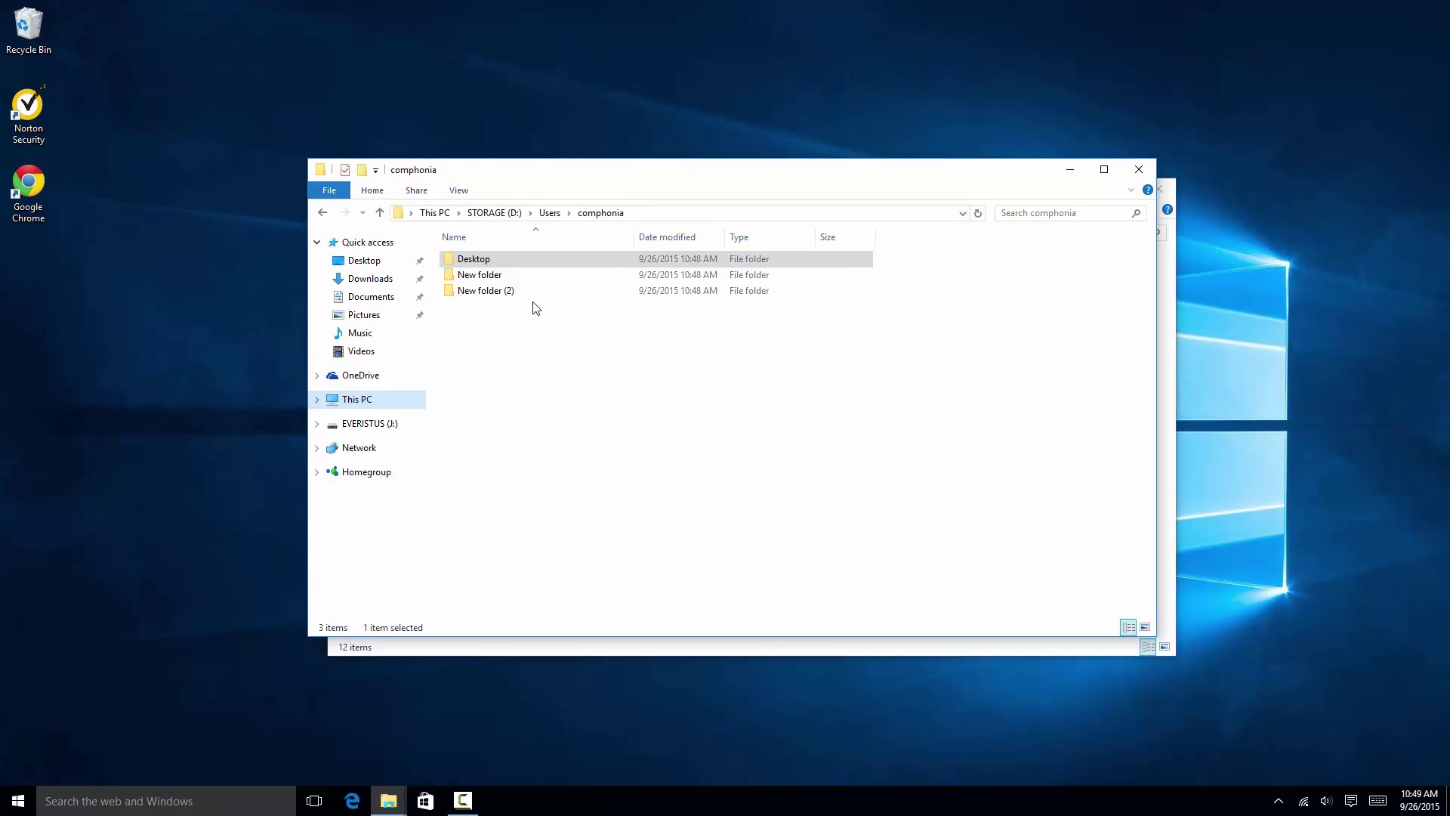
pyautogui.click(486, 278)
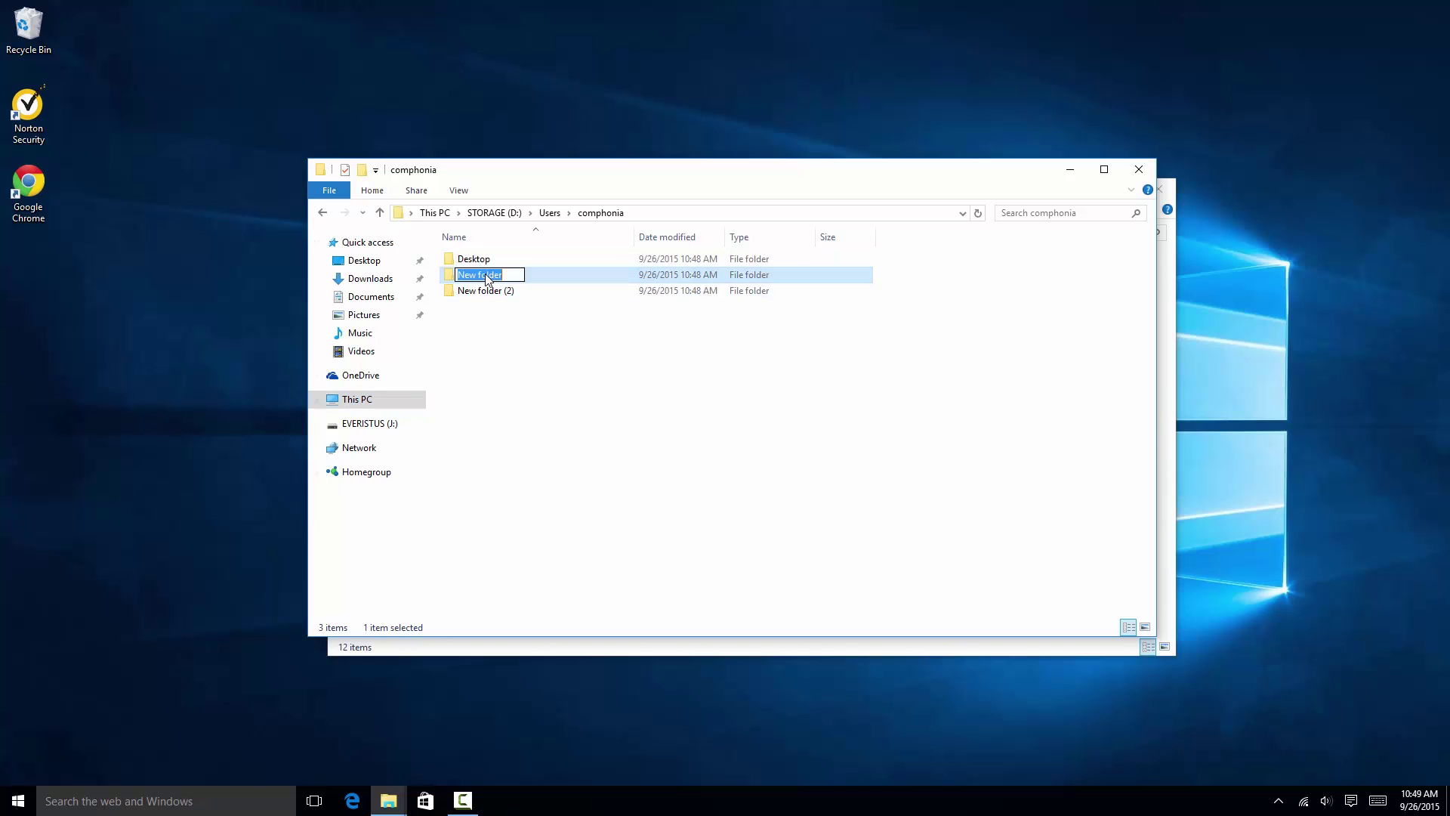
pyautogui.write('Documents')
pyautogui.press('Return')
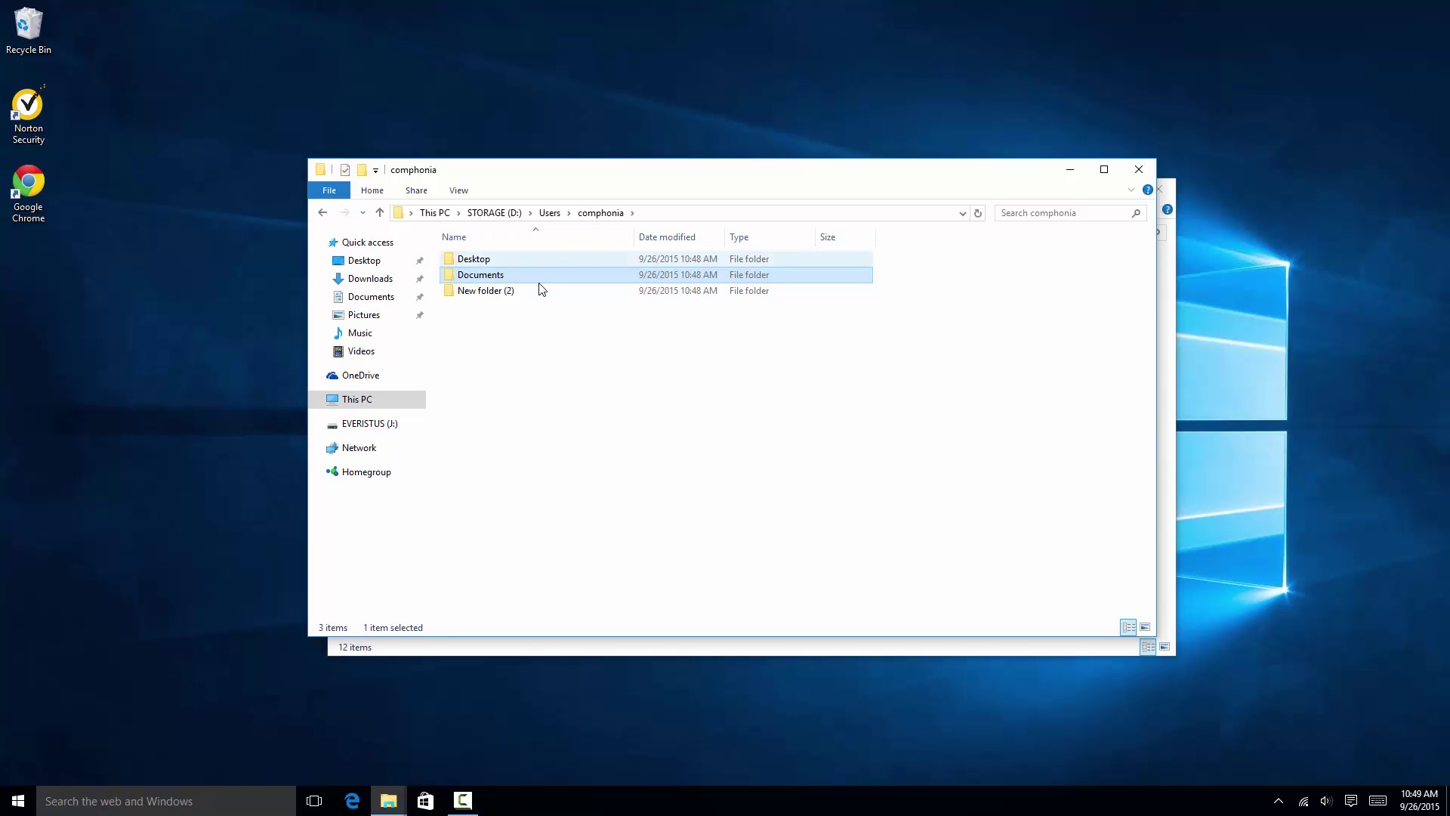
pyautogui.click(506, 291)
pyautogui.click(497, 293)
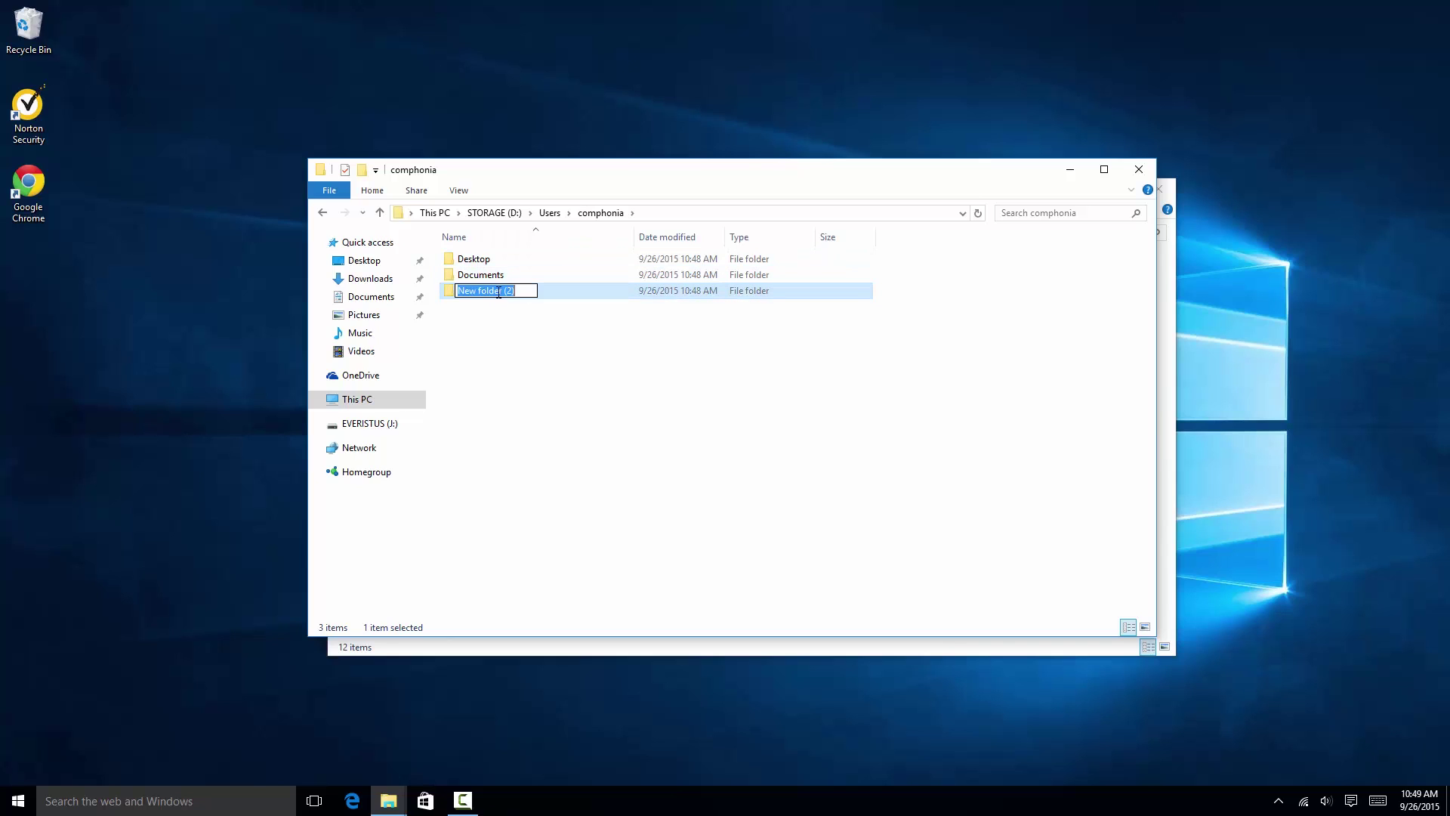
pyautogui.write('Dowwq')
pyautogui.write('loads')
pyautogui.press('Return')
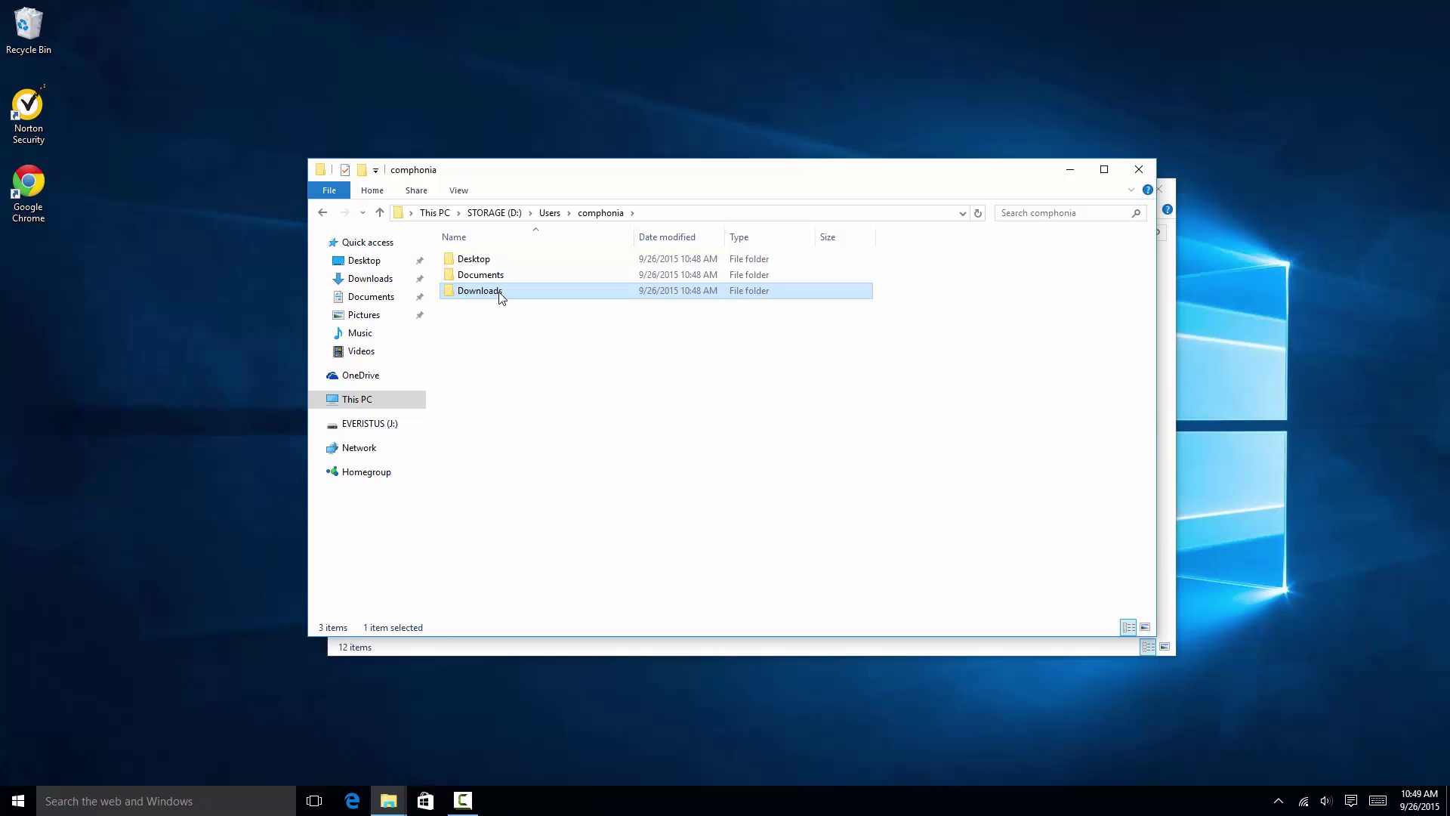
pyautogui.click(721, 427)
# - Arrange the C: and D: comphonia windows so both are visible
pyautogui.click(489, 651)
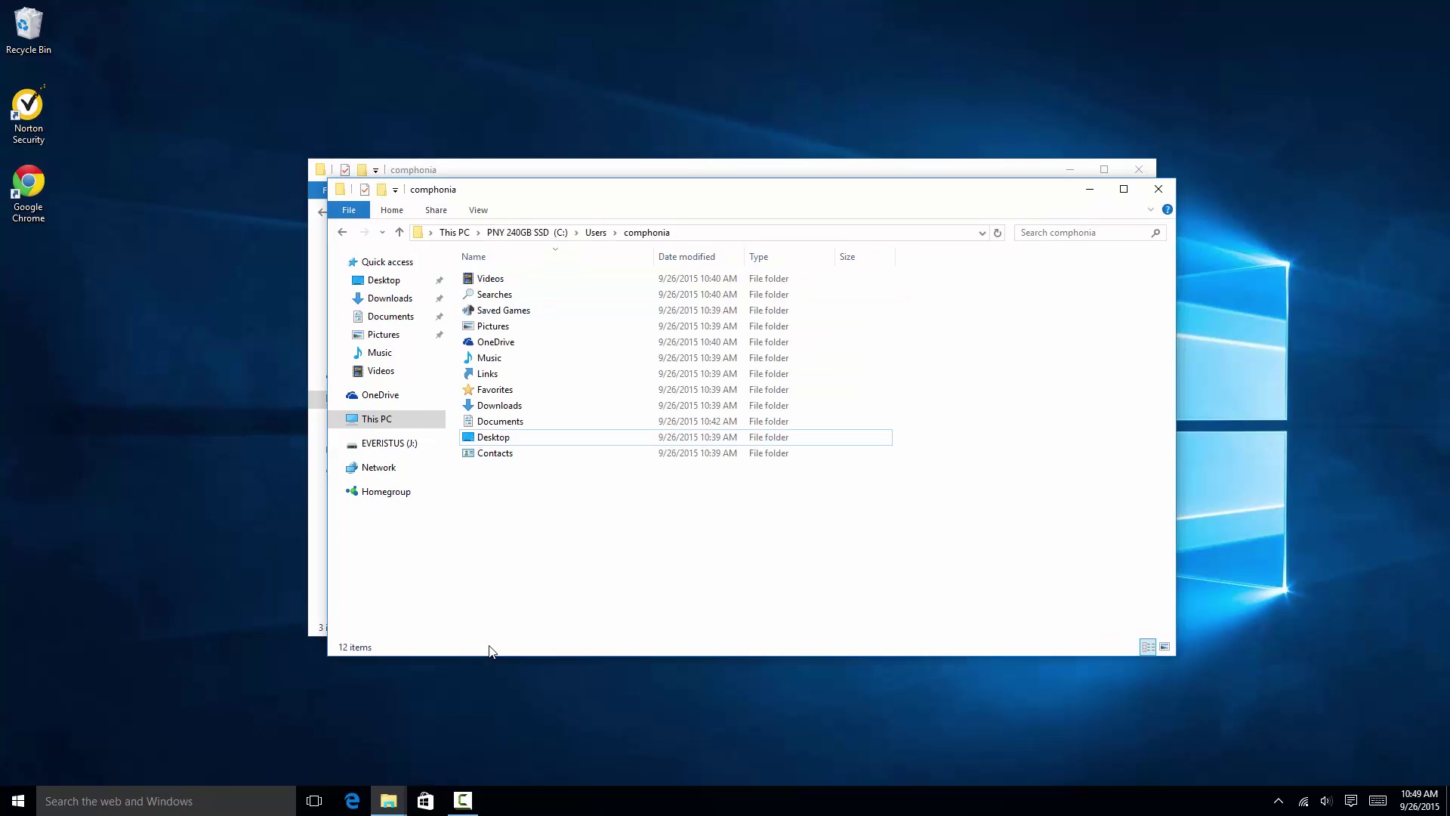
pyautogui.moveTo(497, 196); pyautogui.dragTo(679, 206)
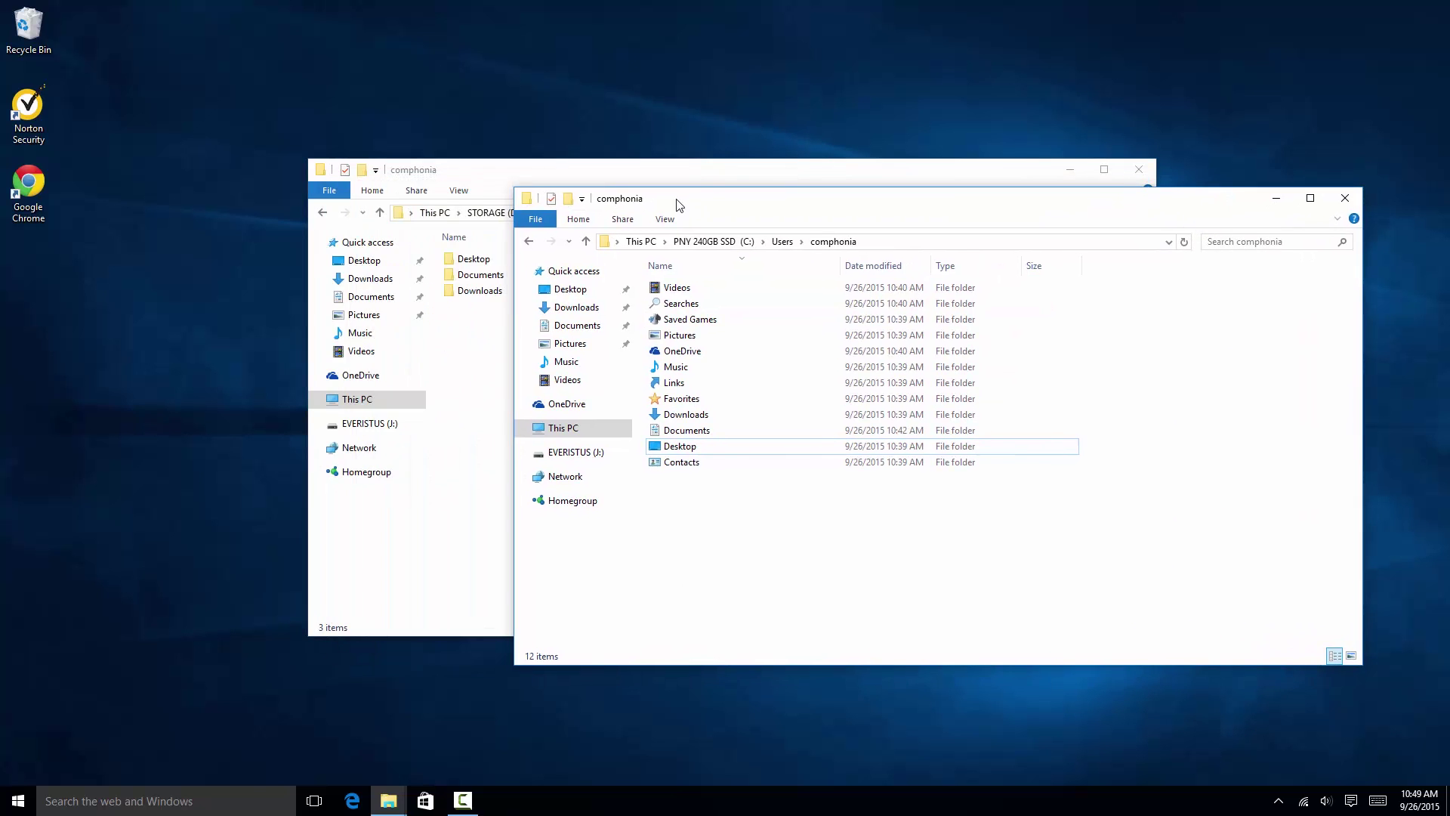
pyautogui.click(473, 419)
pyautogui.click(1328, 541)
# - In the C: Desktop folder's Properties, go to Location and choose Move..
pyautogui.click(674, 434)
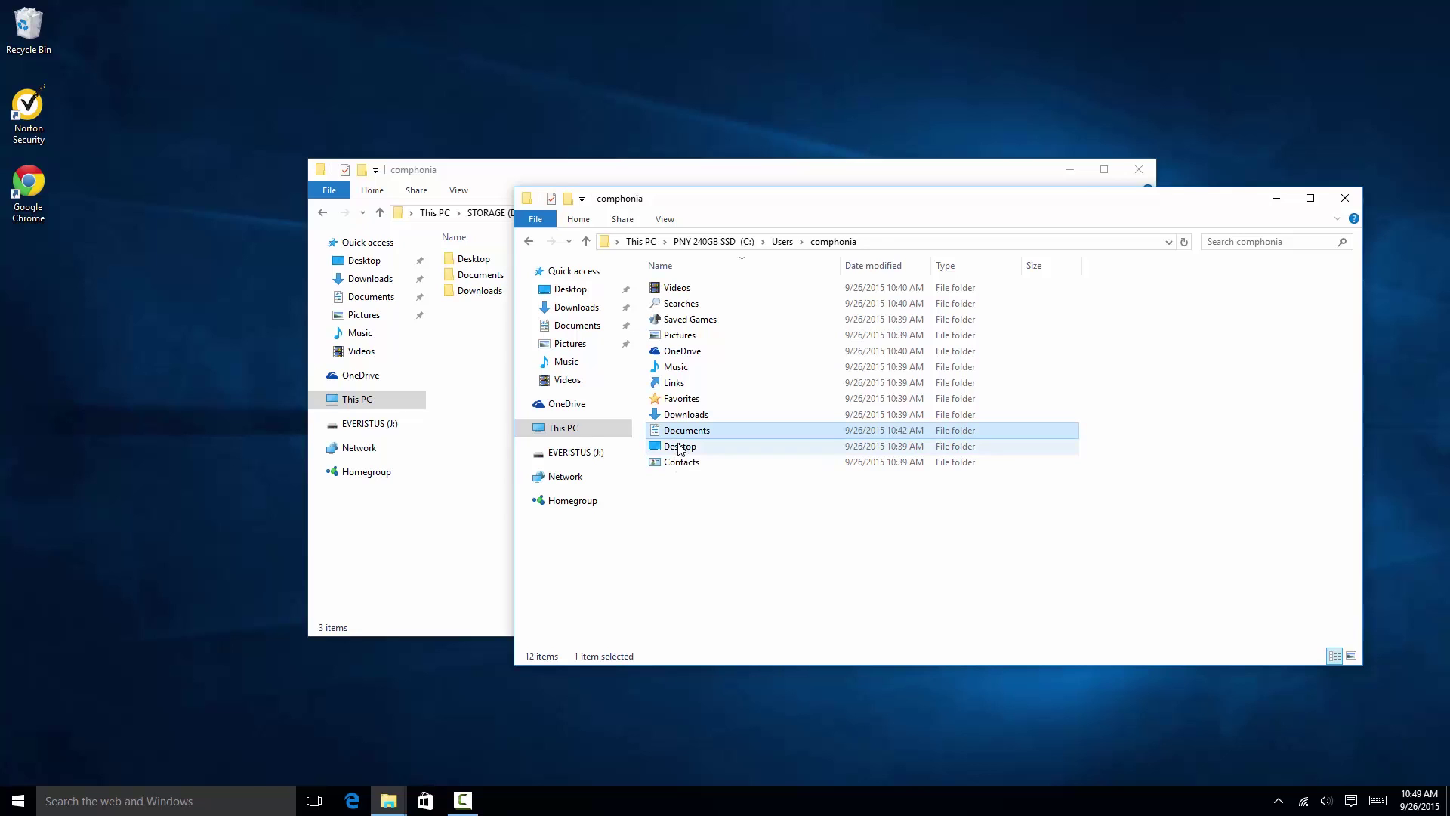
pyautogui.click(678, 451)
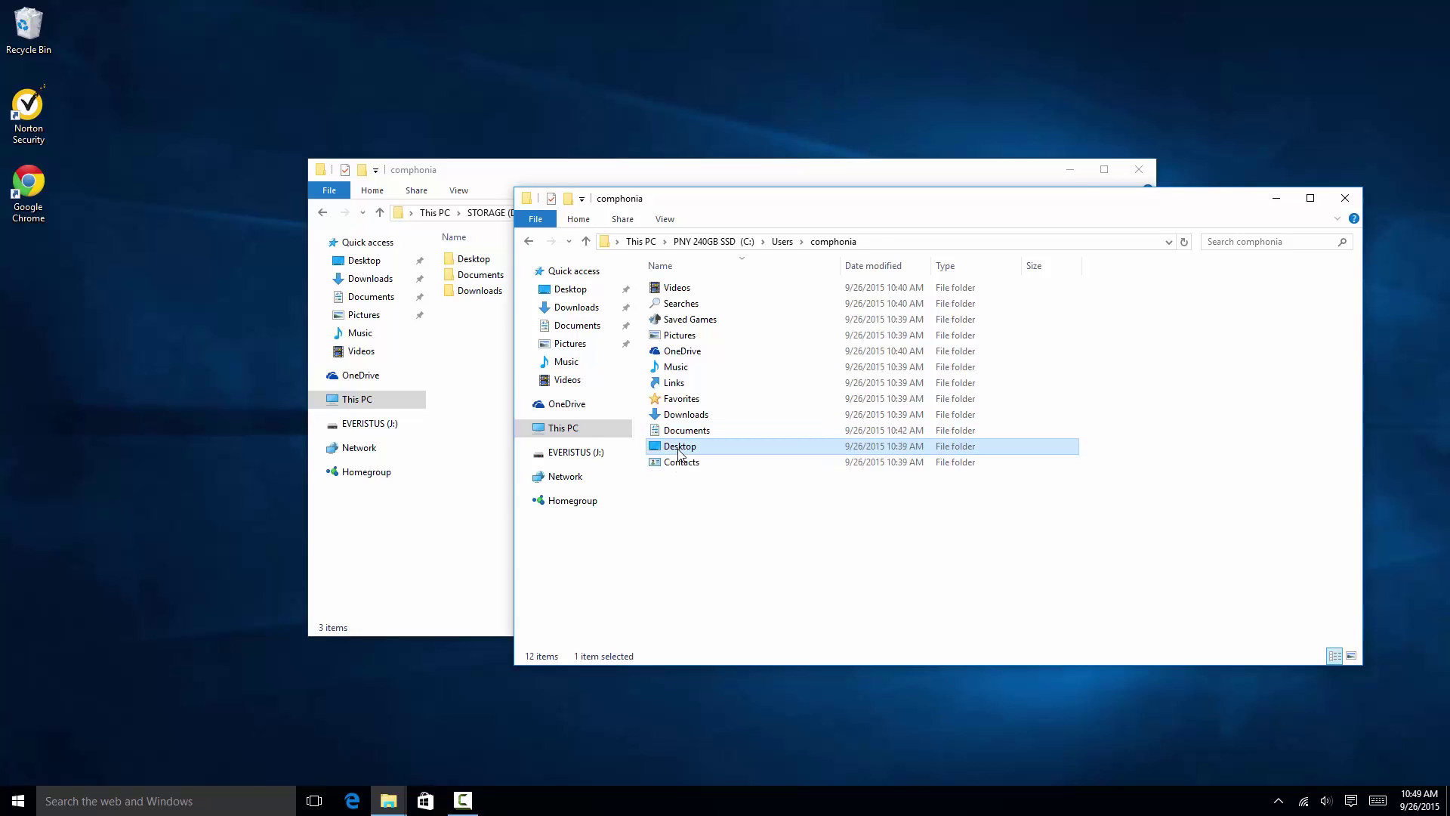
pyautogui.rightClick(680, 452)
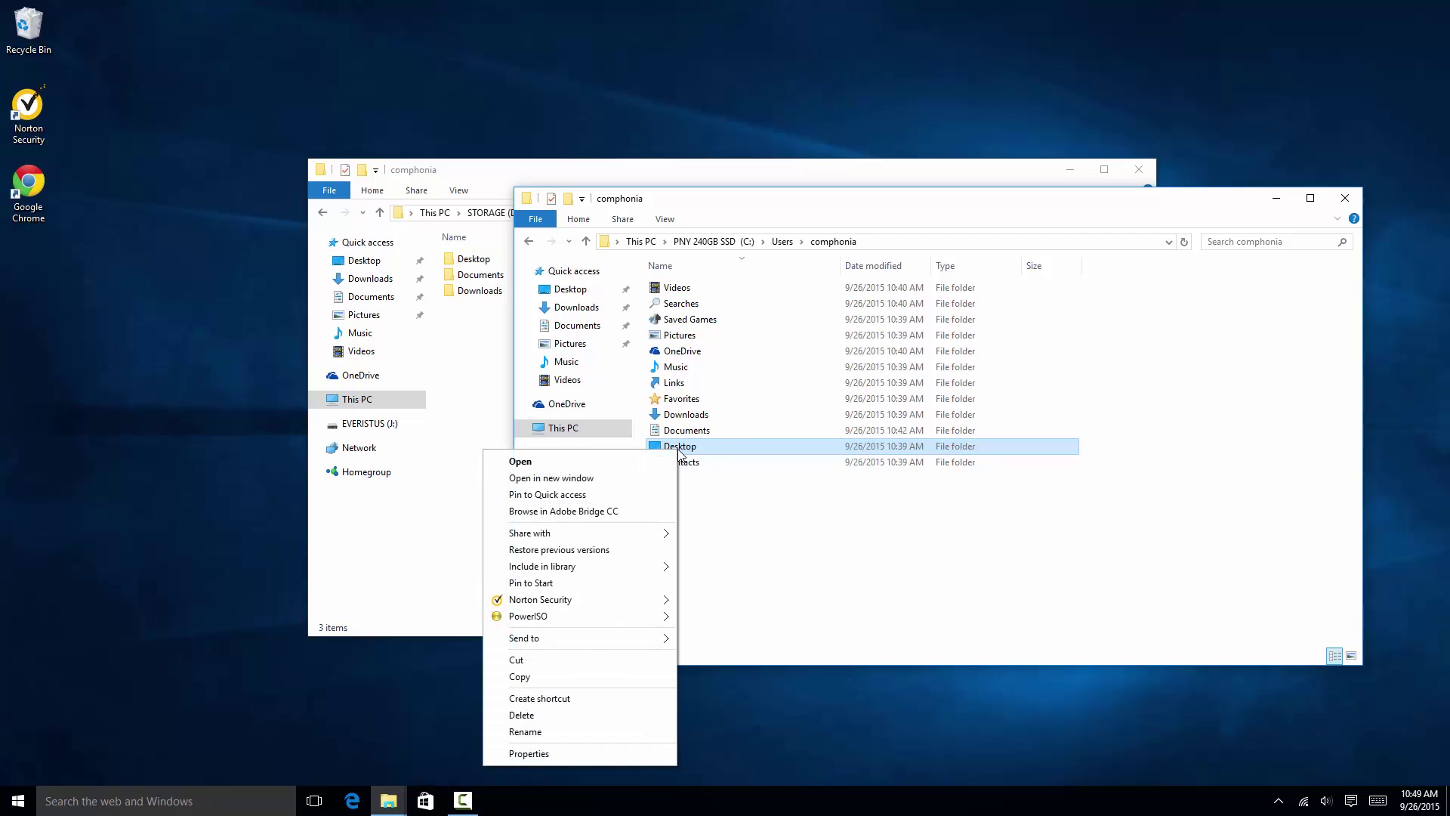
pyautogui.click(528, 752)
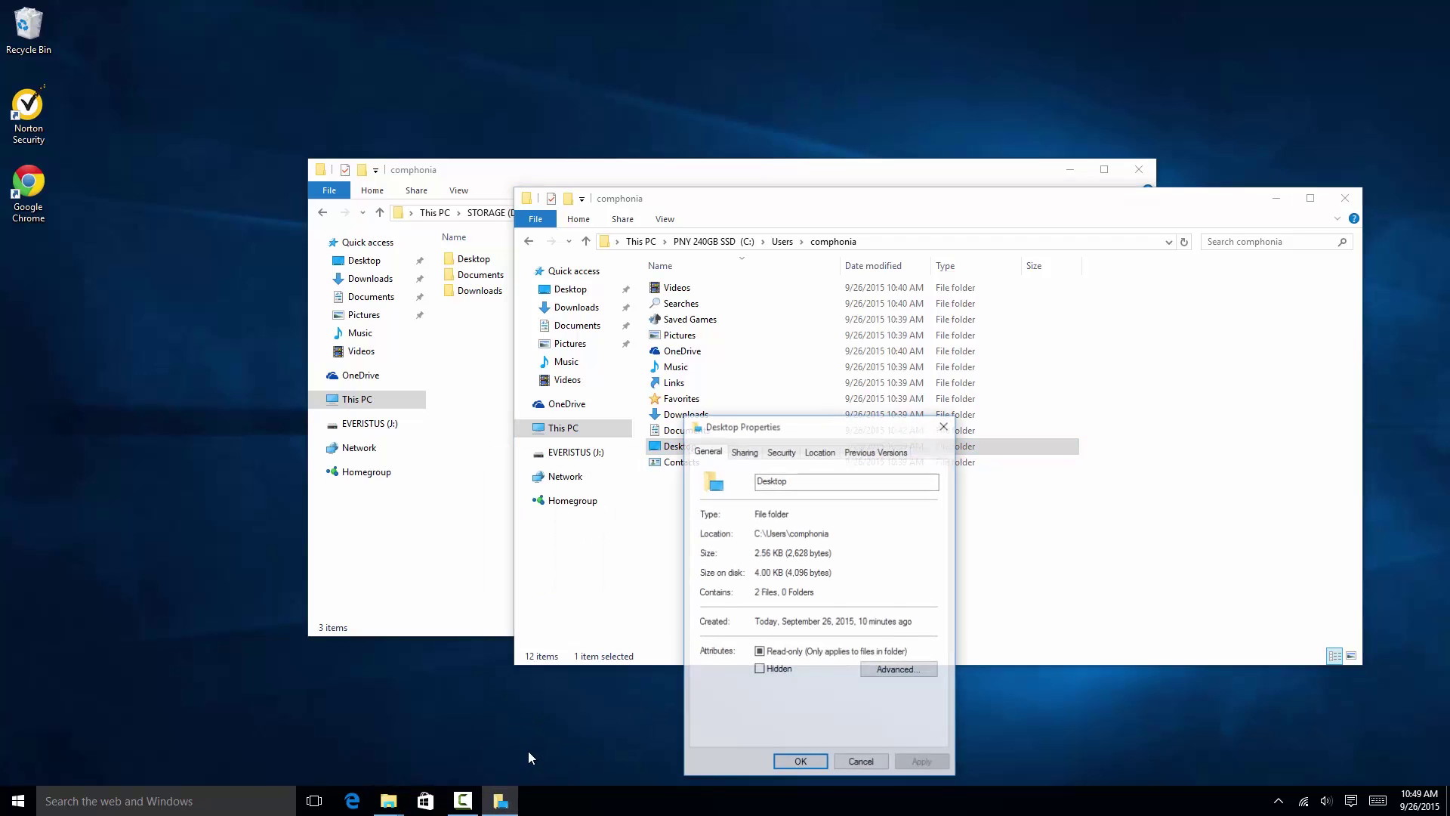
pyautogui.click(820, 453)
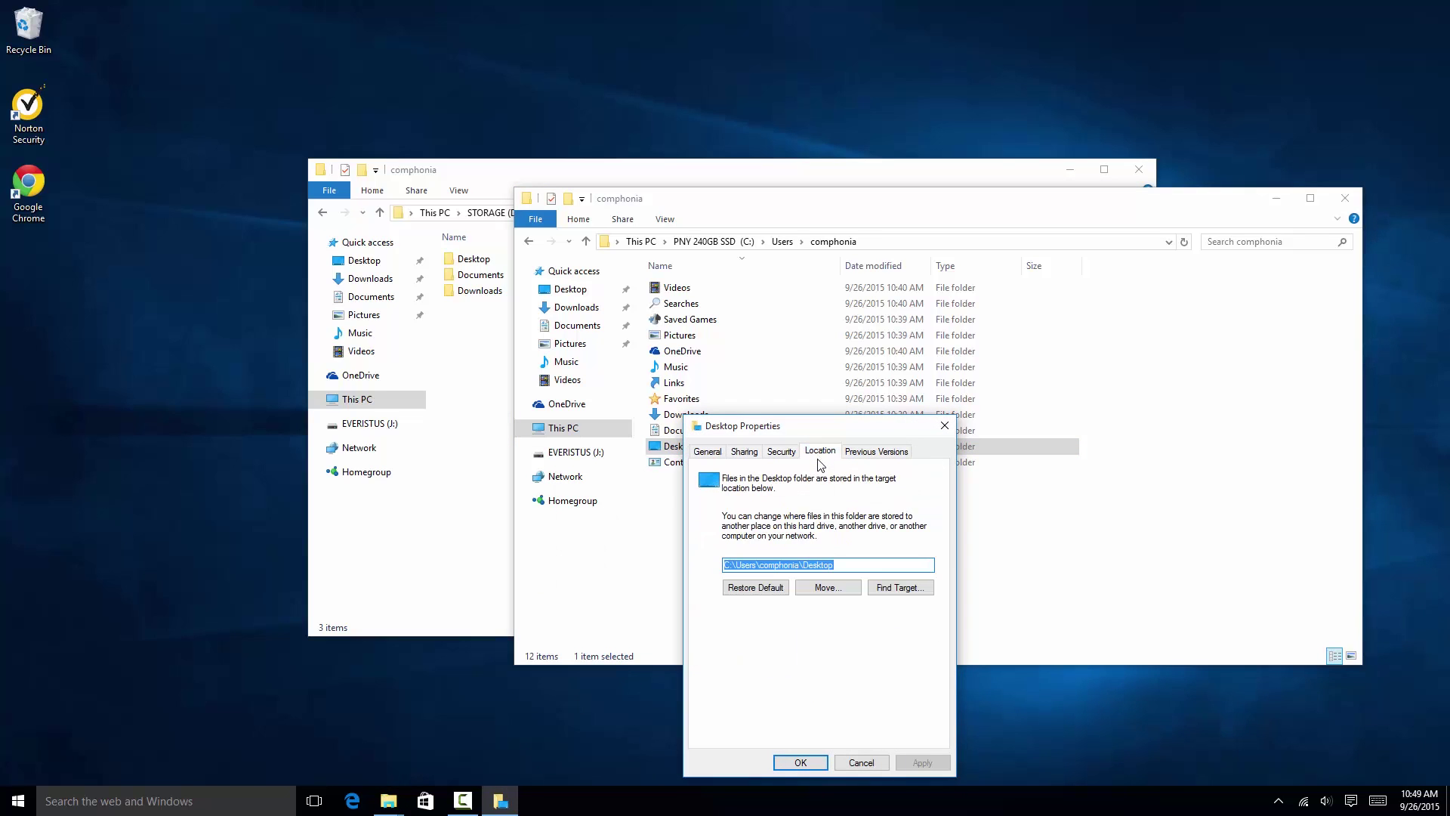
pyautogui.click(839, 590)
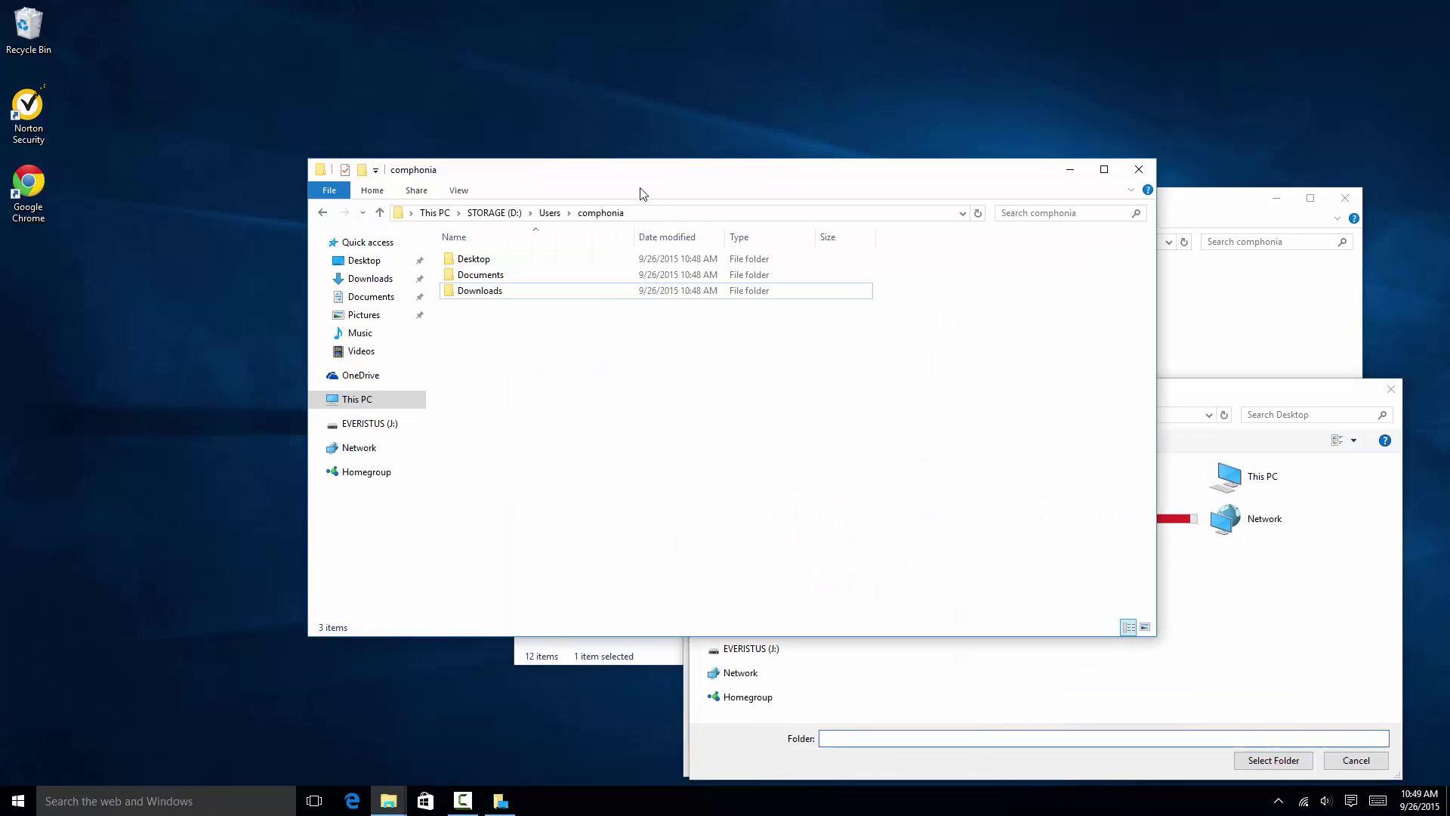
# - Copy the D:\Users\comphonia path from the D: window's address bar
pyautogui.click(489, 487)
pyautogui.click(679, 213)
pyautogui.write('Desktop')
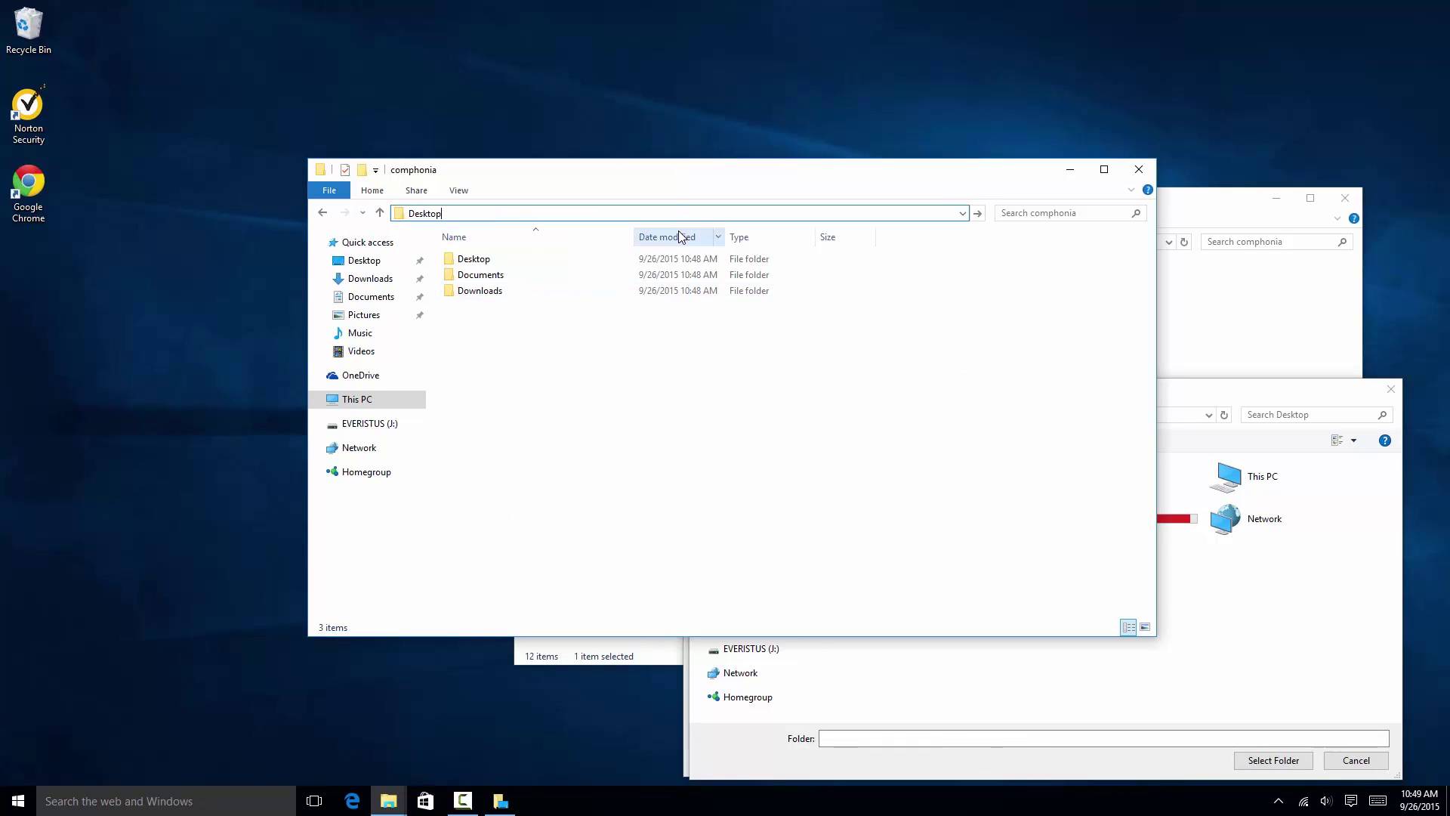
pyautogui.press('Return')
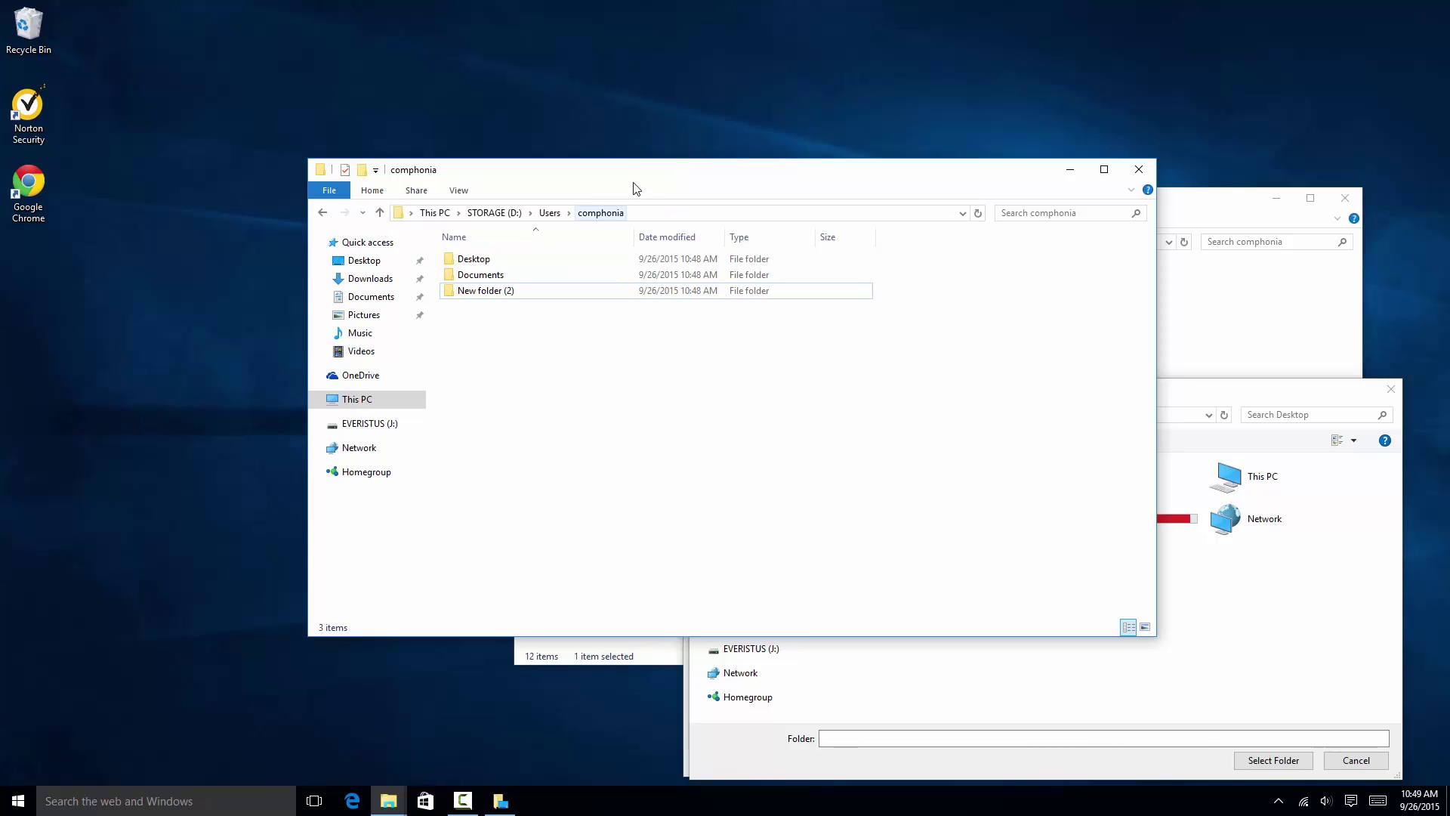
pyautogui.click(633, 213)
pyautogui.click(656, 211)
pyautogui.hotkey('ctrl', 'c')
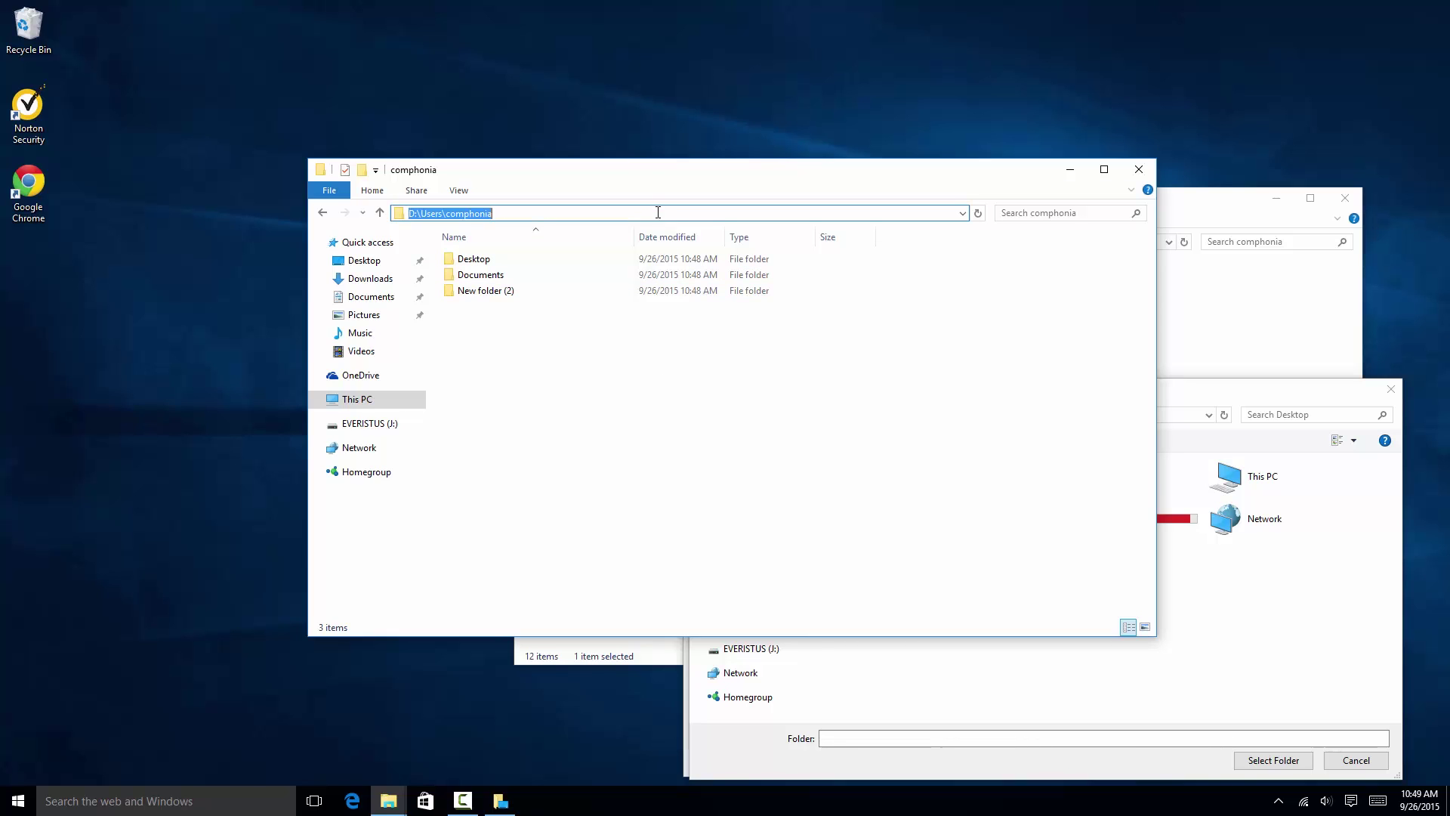
# - Paste the path into the picker, open Desktop, and select D:\Users\comphonia\Desktop as the destination
pyautogui.click(1226, 630)
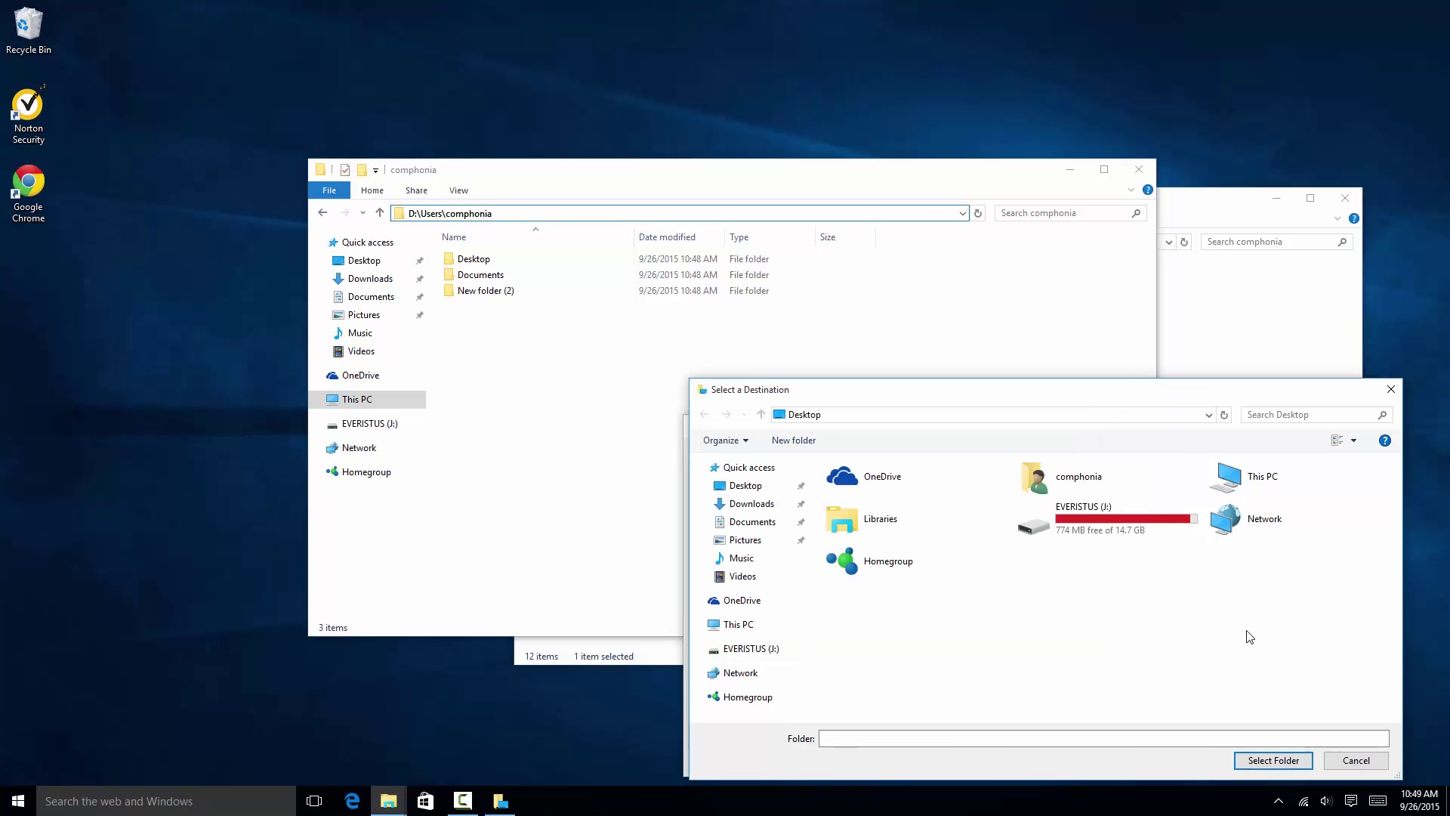
pyautogui.click(1060, 412)
pyautogui.hotkey('ctrl', 'v')
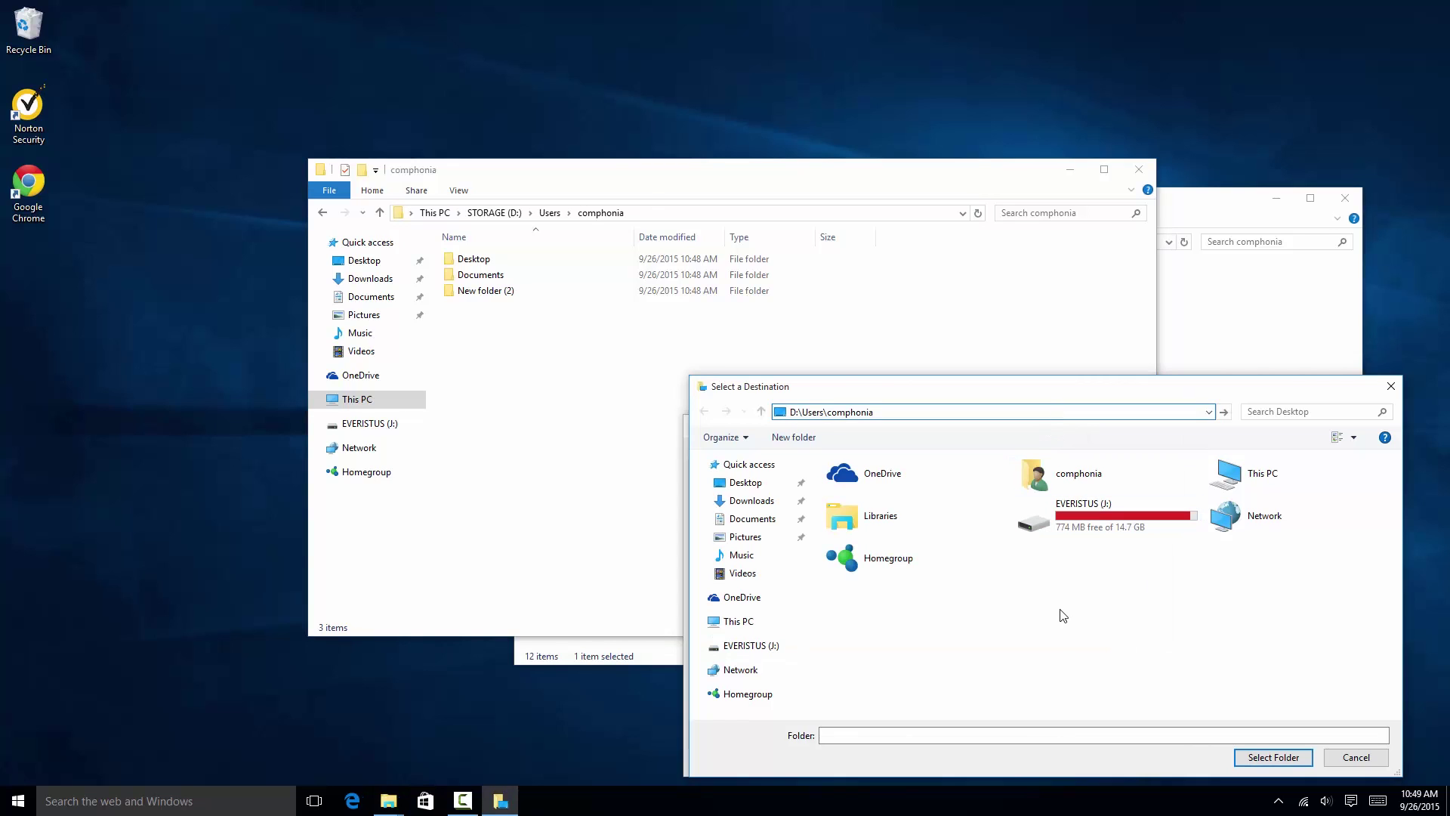
pyautogui.press('Return')
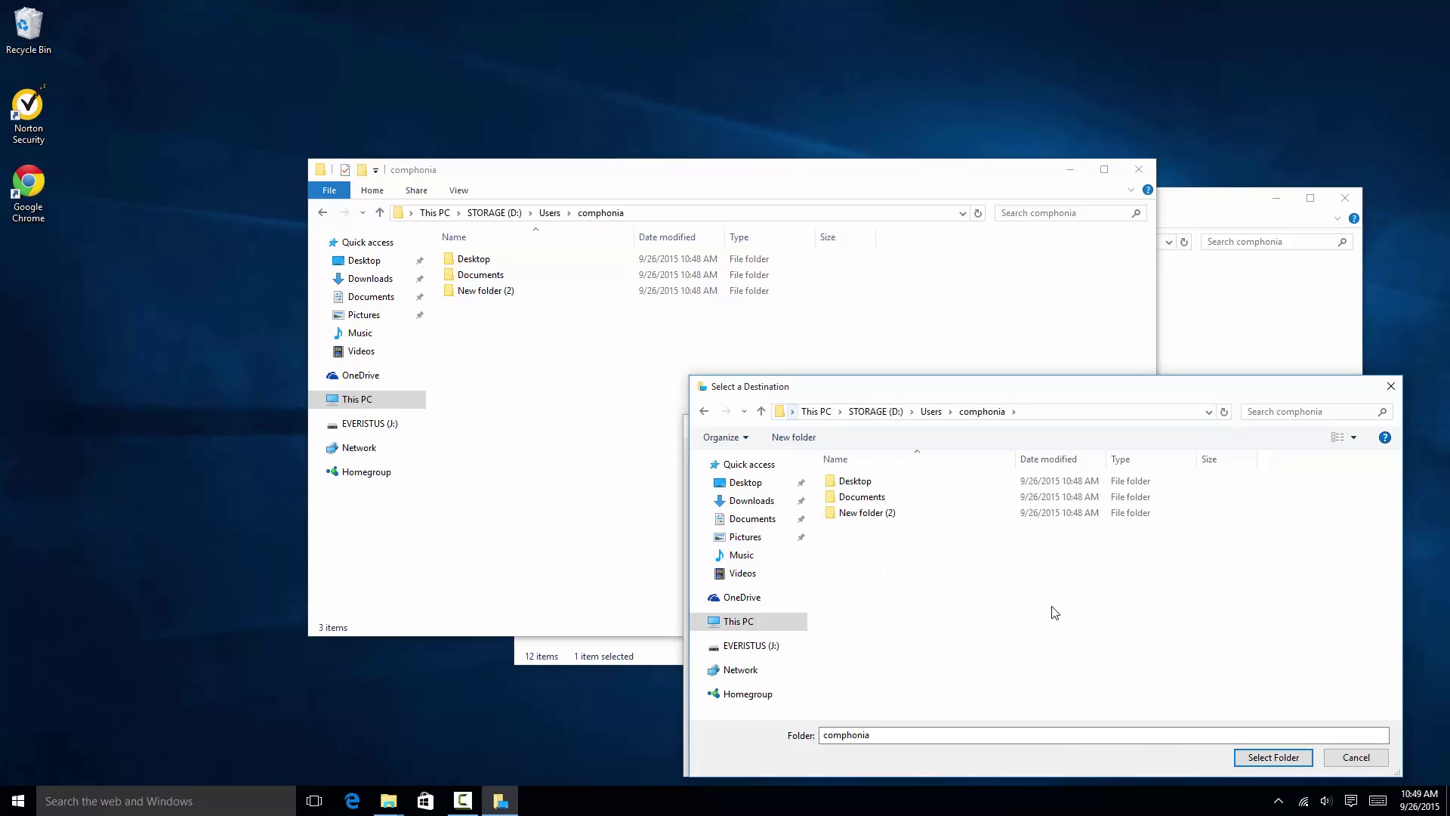
pyautogui.doubleClick(881, 484)
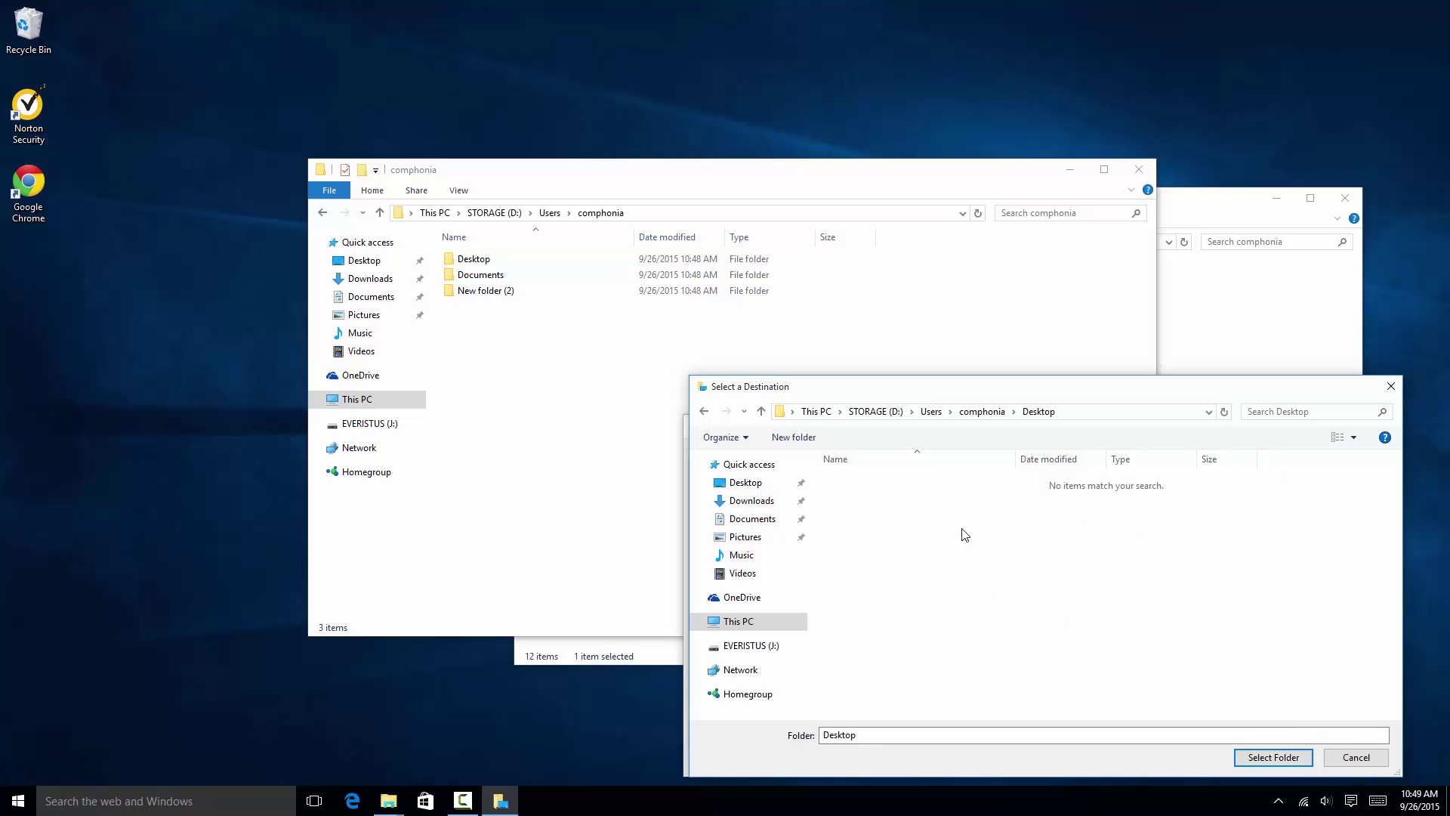
pyautogui.click(1273, 757)
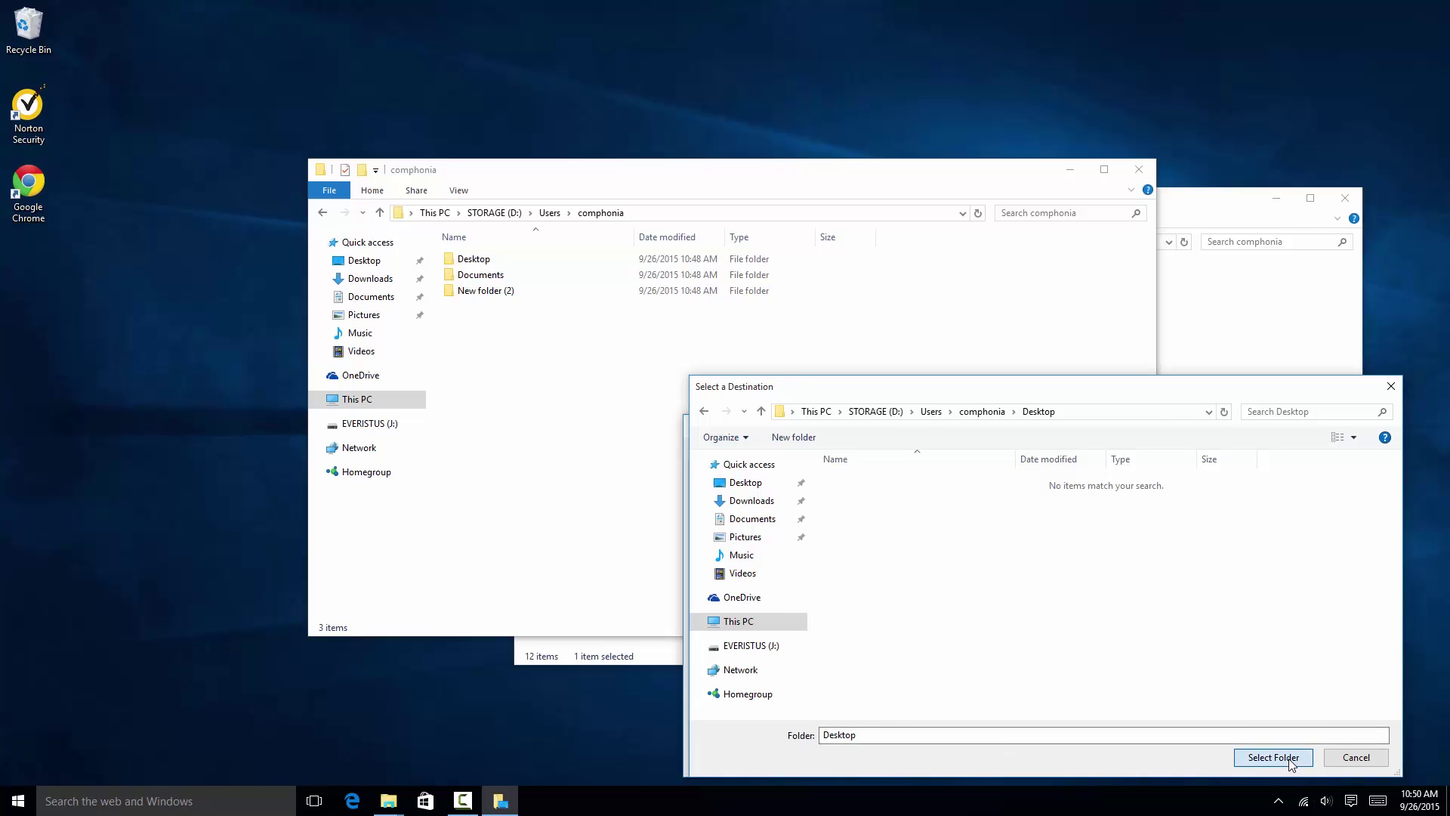
# - Apply the new Desktop location and agree to move its existing files to D:
pyautogui.moveTo(833, 432); pyautogui.dragTo(793, 245)
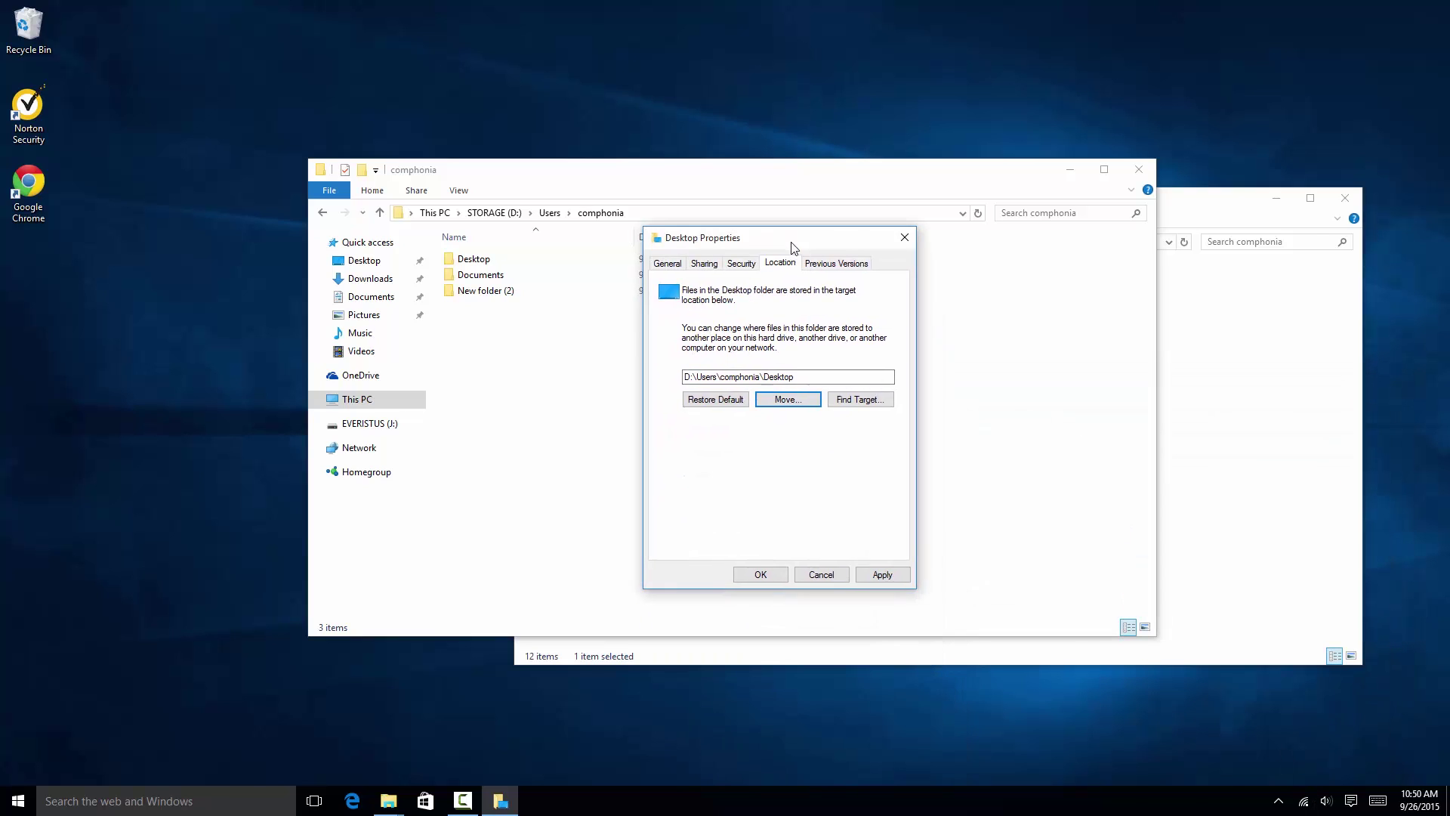
pyautogui.click(762, 576)
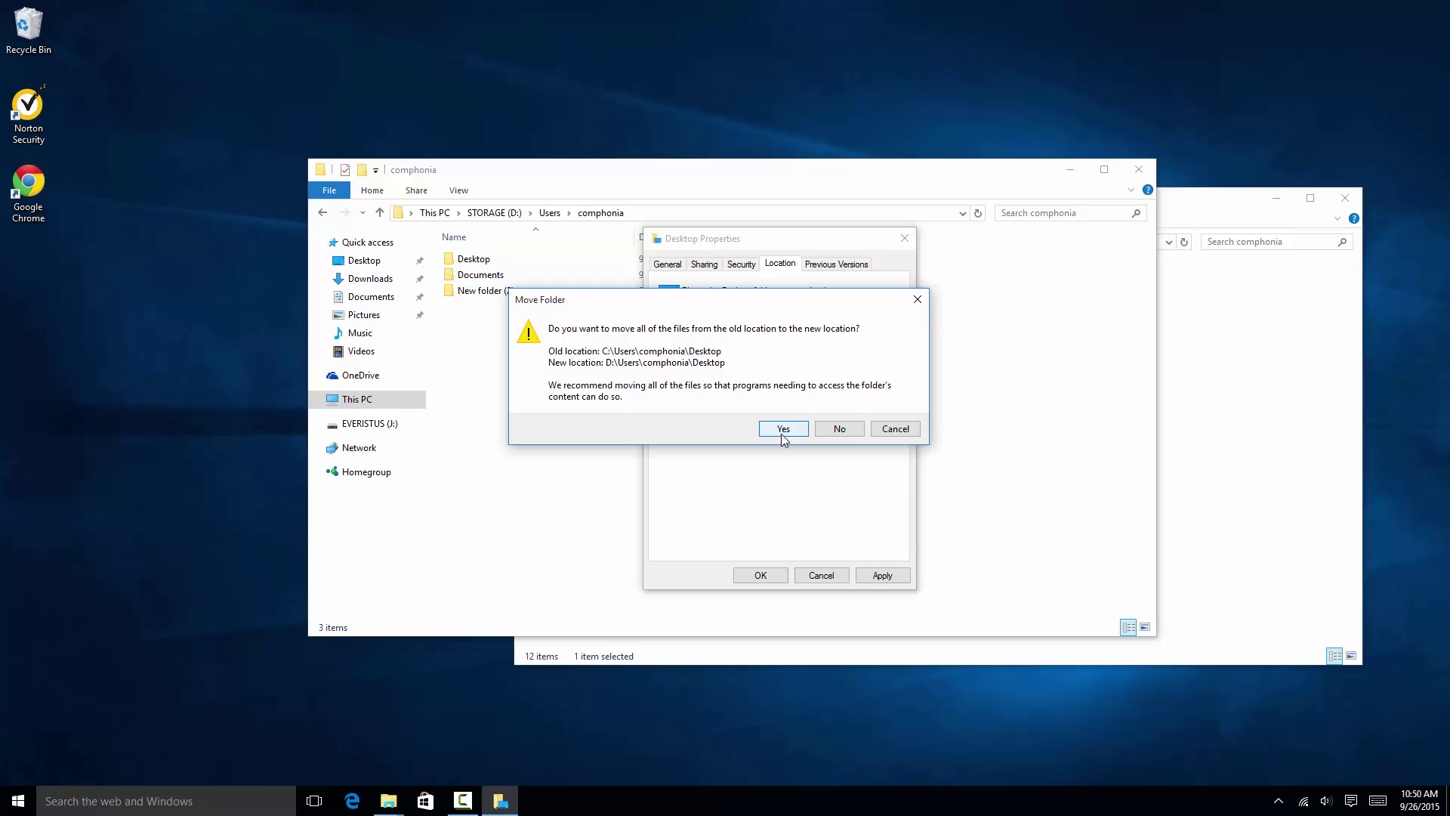
pyautogui.click(782, 435)
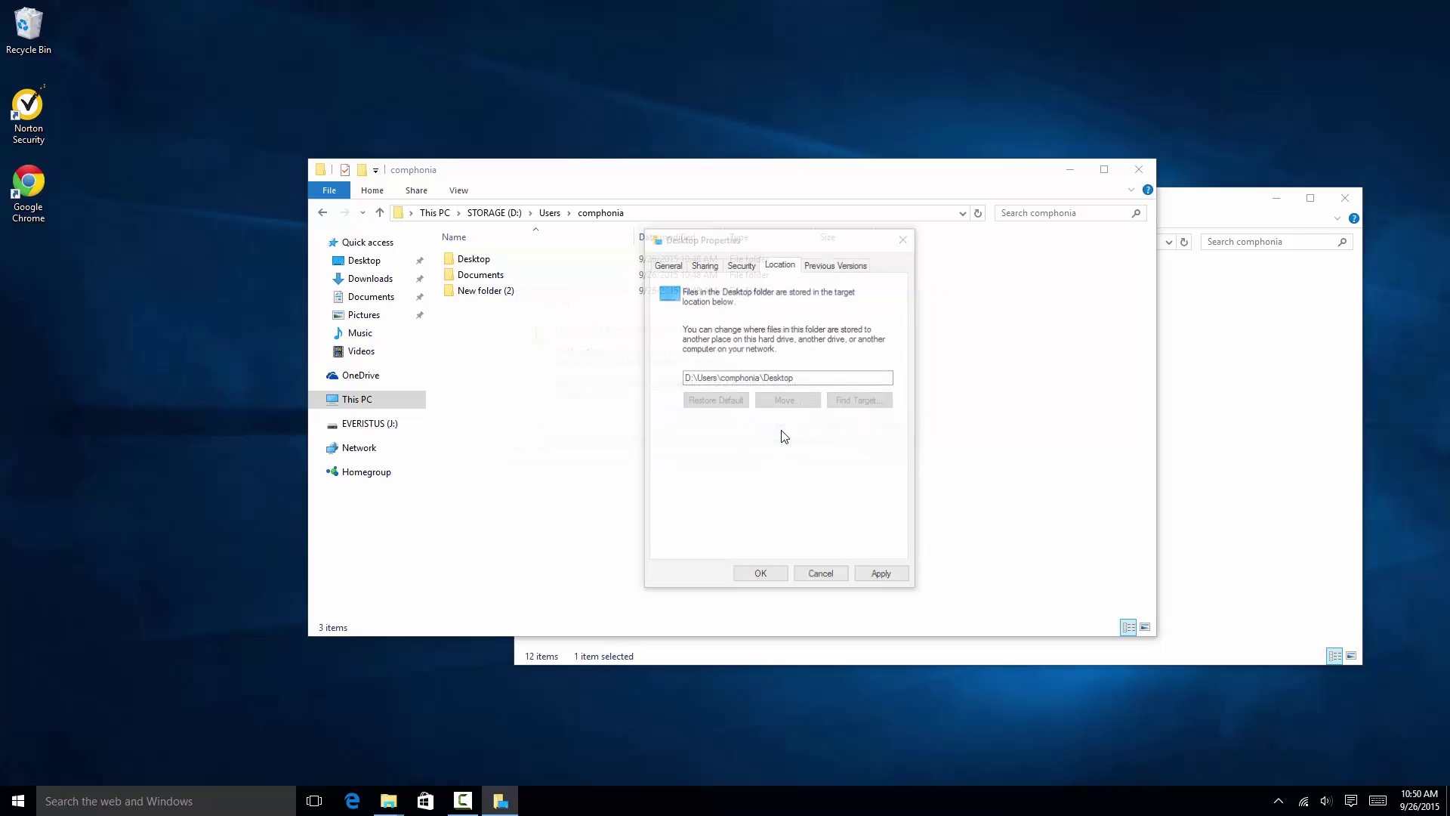
# - Check the Desktop folder's properties from the Quick access Desktop entry in both windows
pyautogui.click(1250, 454)
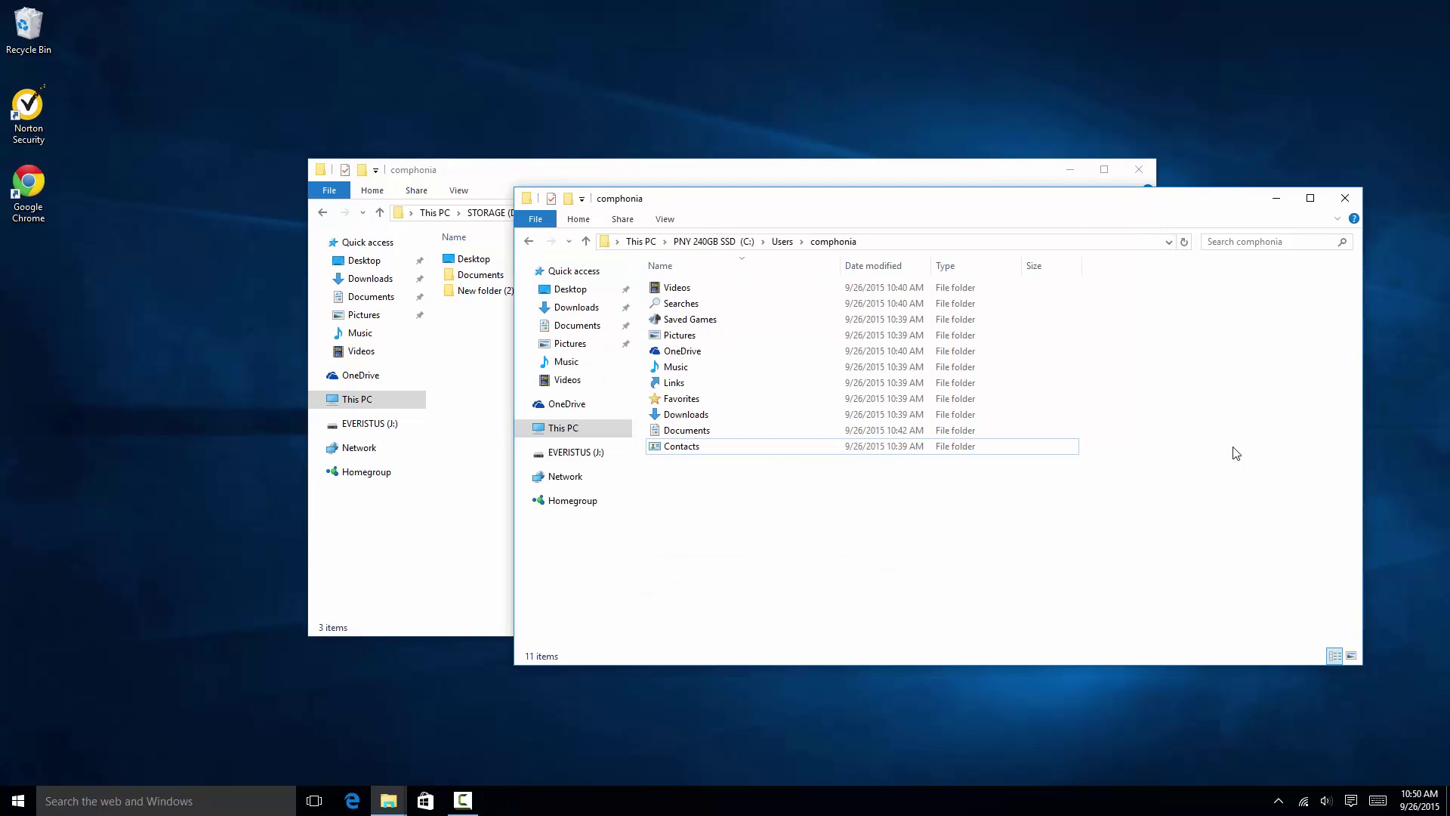
pyautogui.click(676, 432)
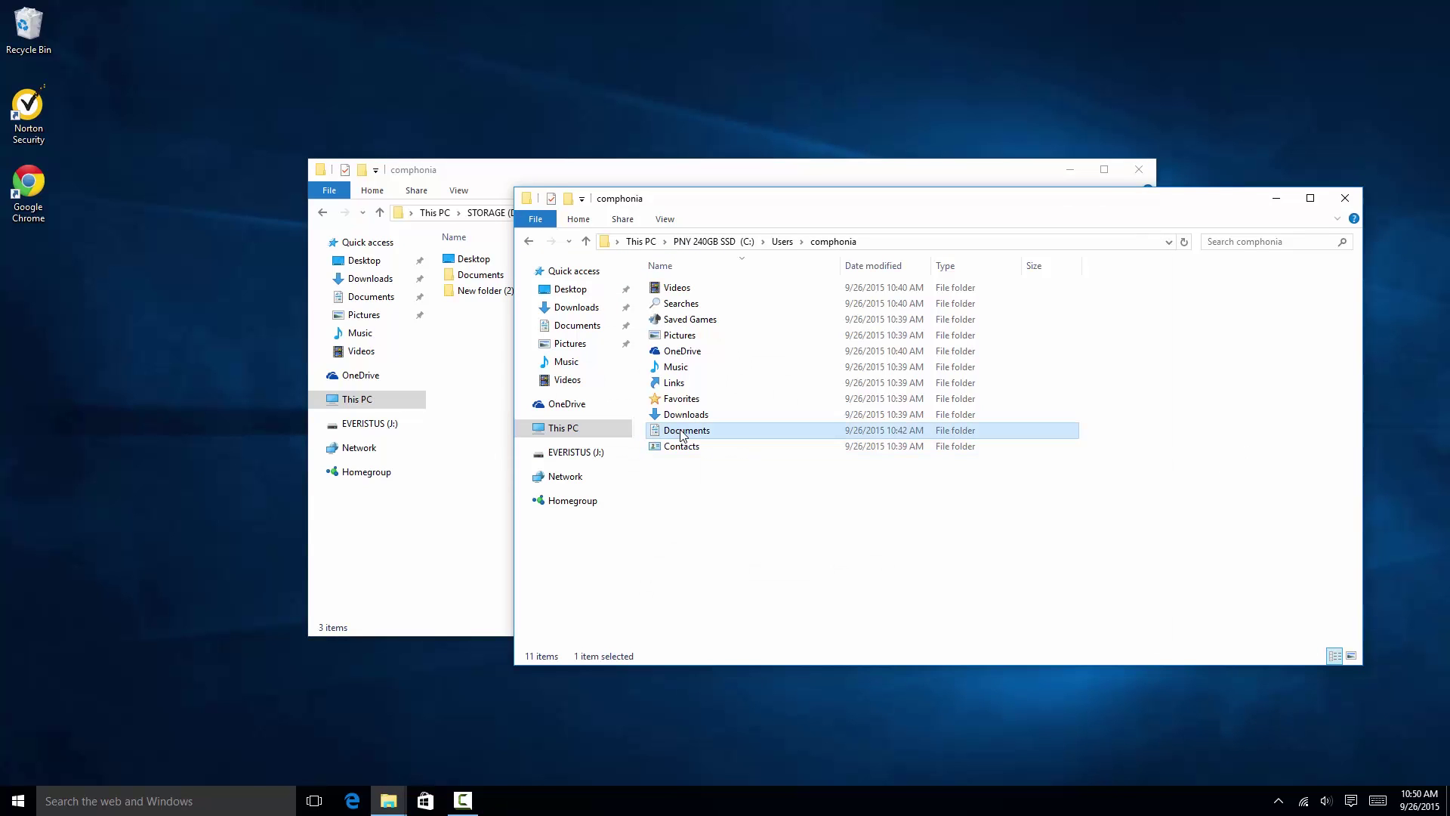
pyautogui.click(682, 435)
pyautogui.click(693, 491)
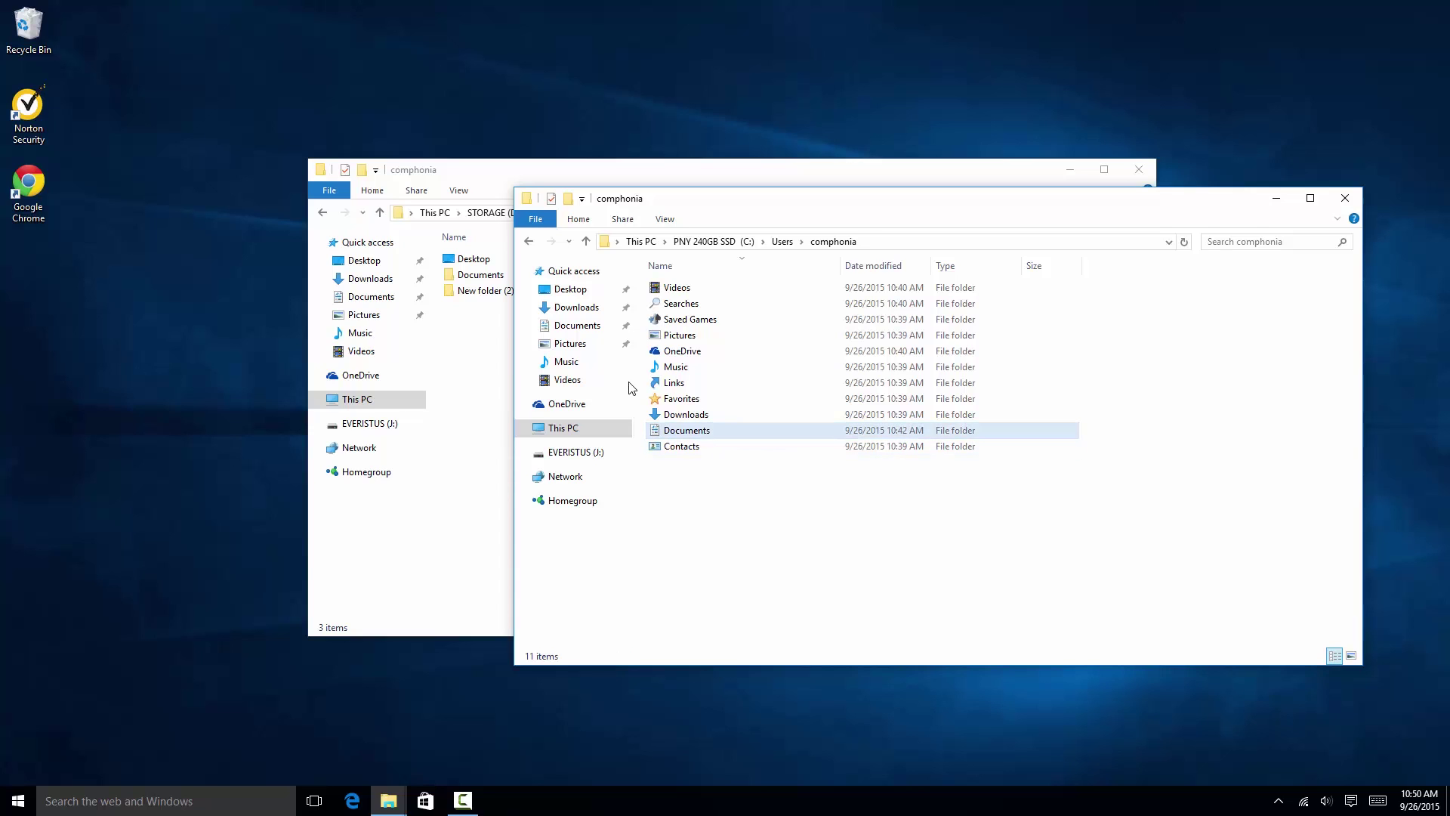
pyautogui.rightClick(563, 291)
pyautogui.click(503, 559)
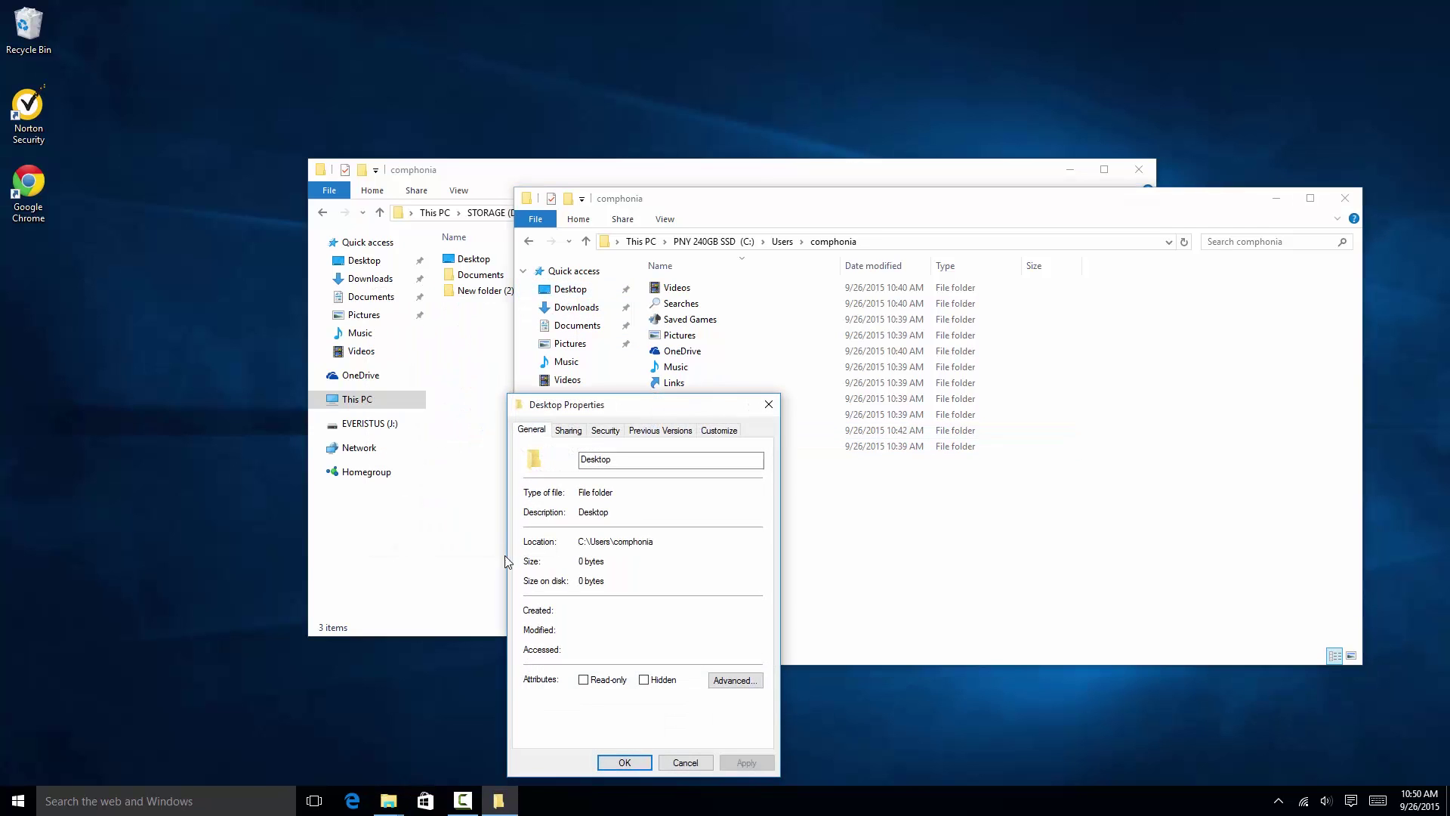
pyautogui.click(765, 406)
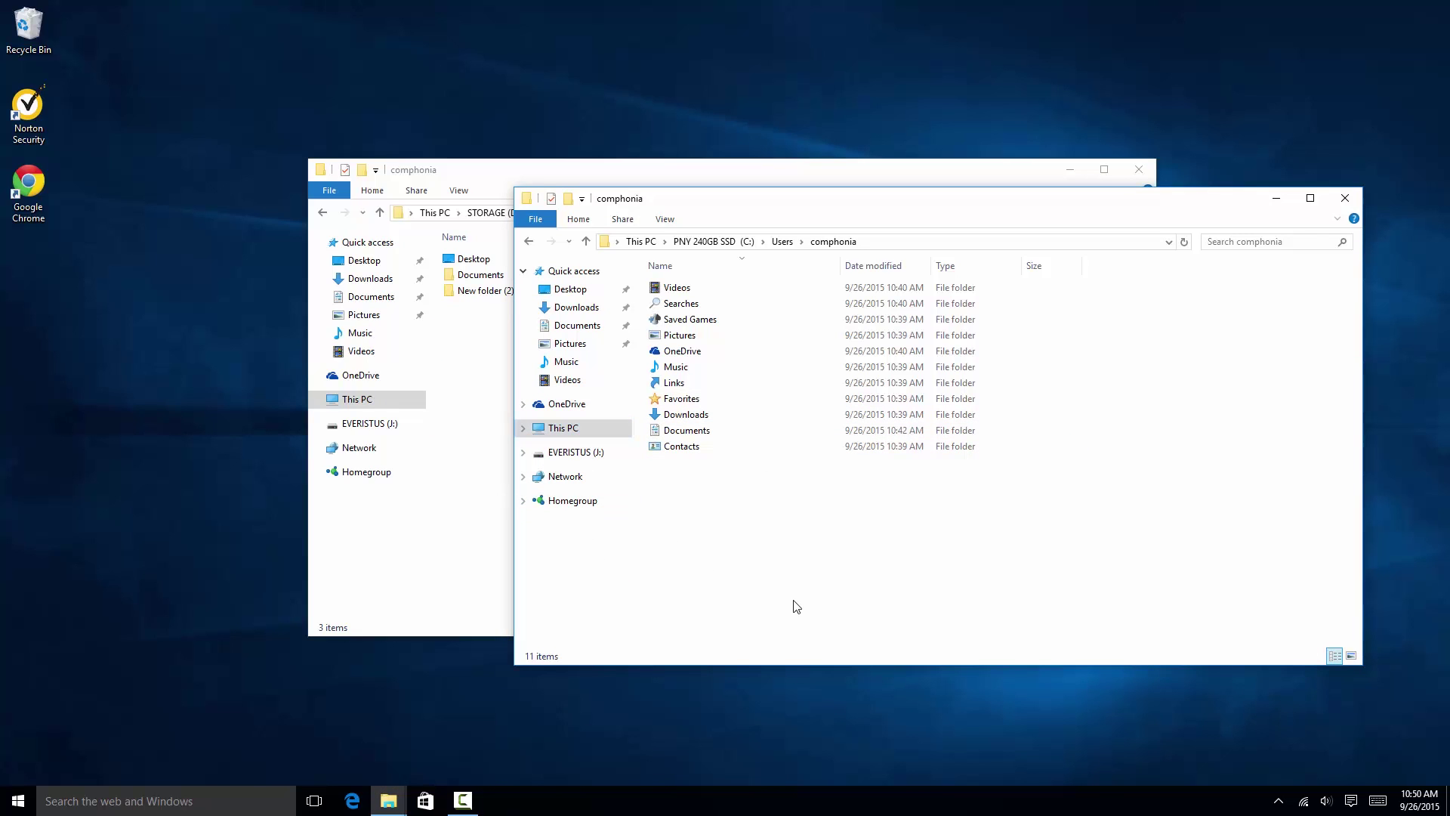
pyautogui.click(489, 496)
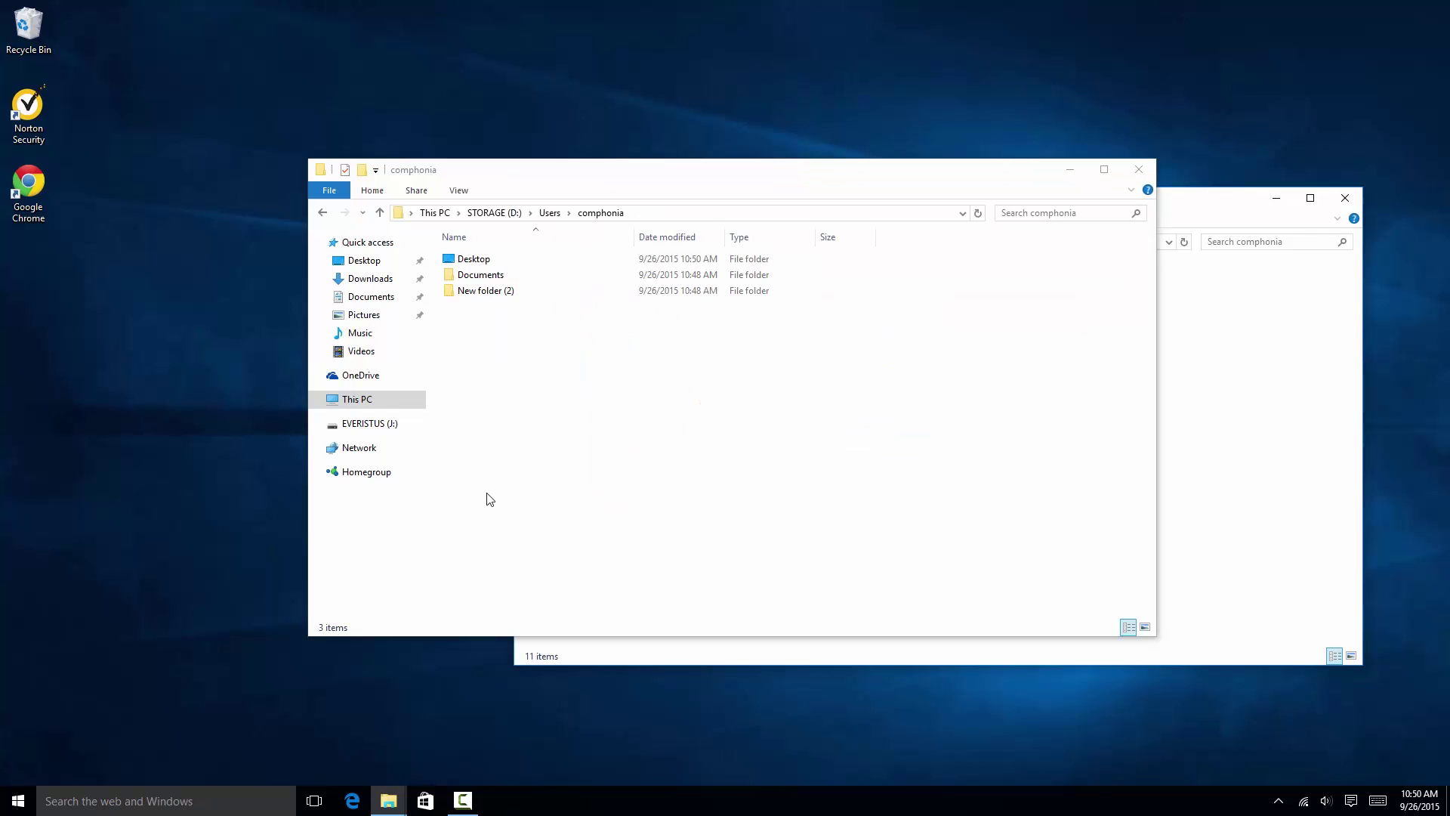
pyautogui.rightClick(372, 262)
pyautogui.click(311, 524)
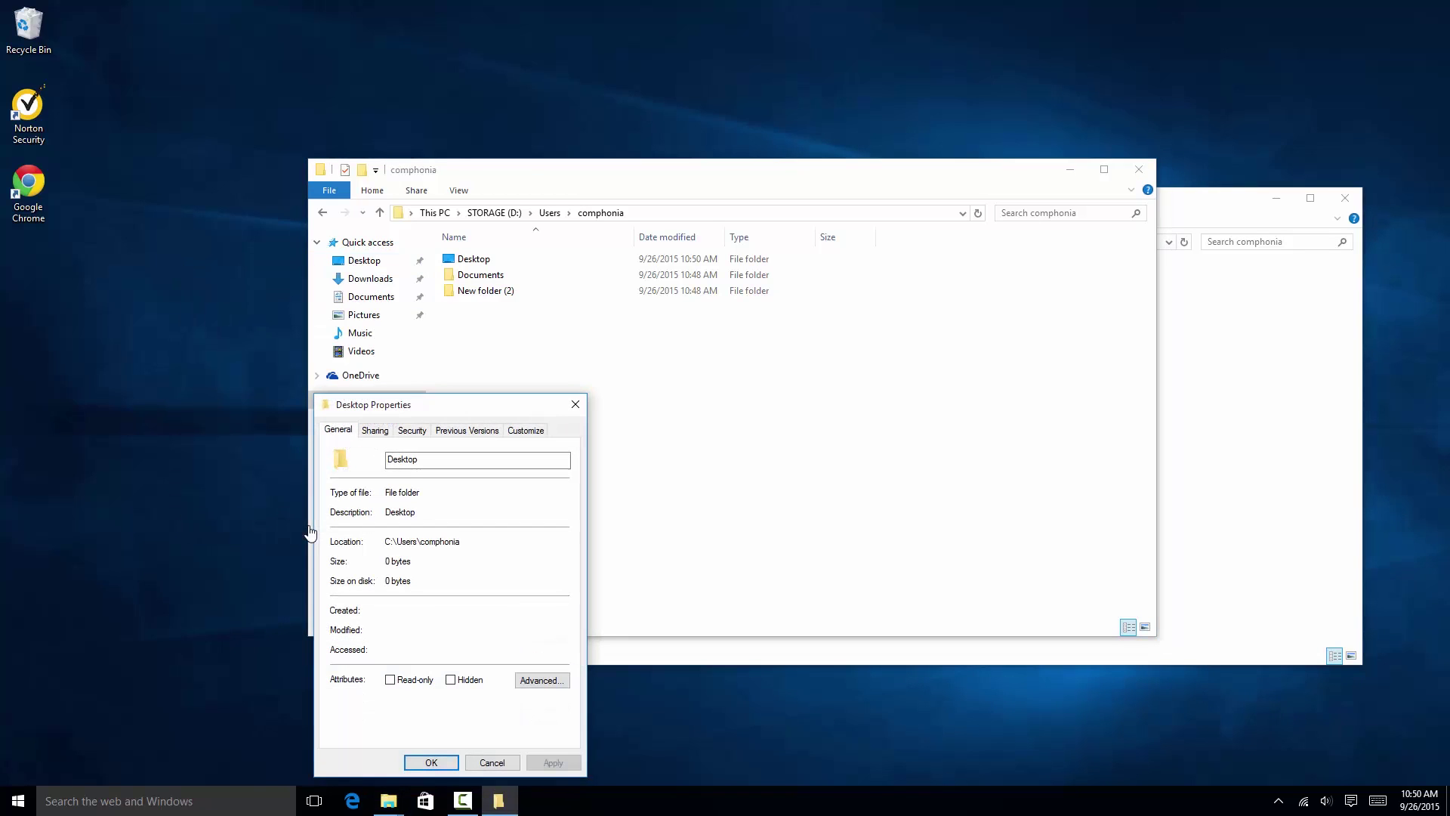
pyautogui.click(576, 406)
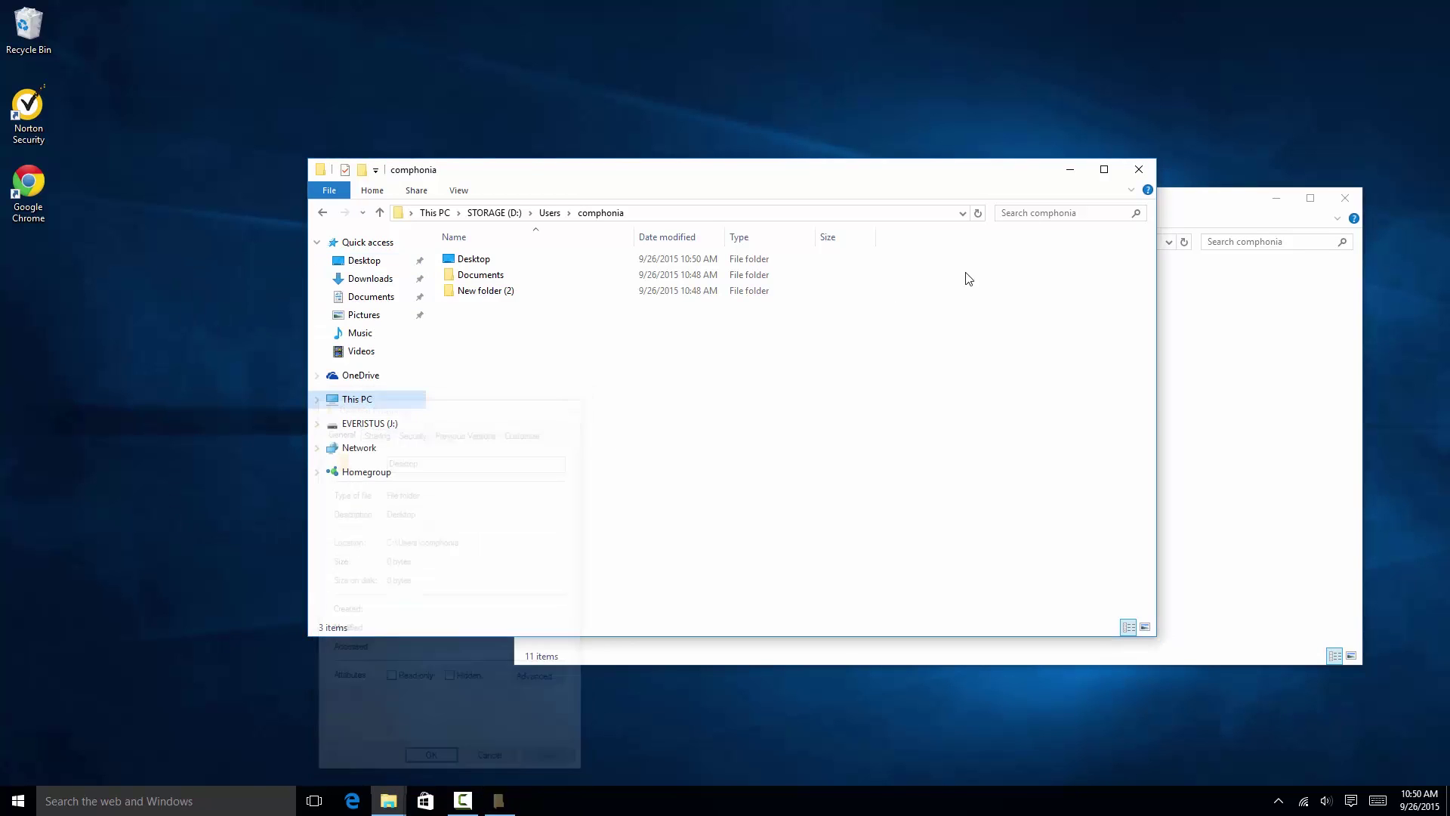
# - Recheck the Desktop properties from a fresh Quick access window, then close that window
pyautogui.rightClick(391, 797)
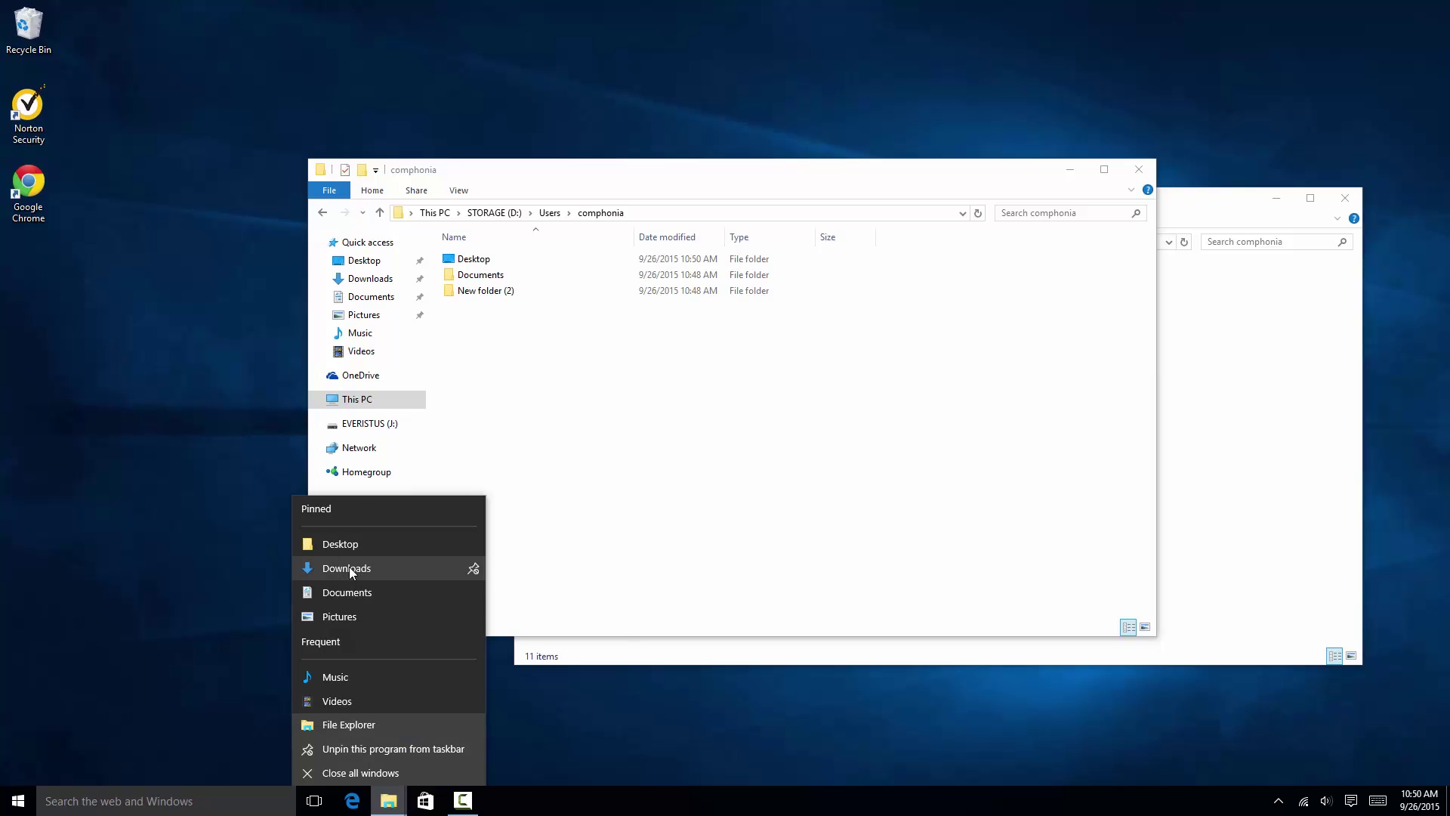
pyautogui.click(364, 723)
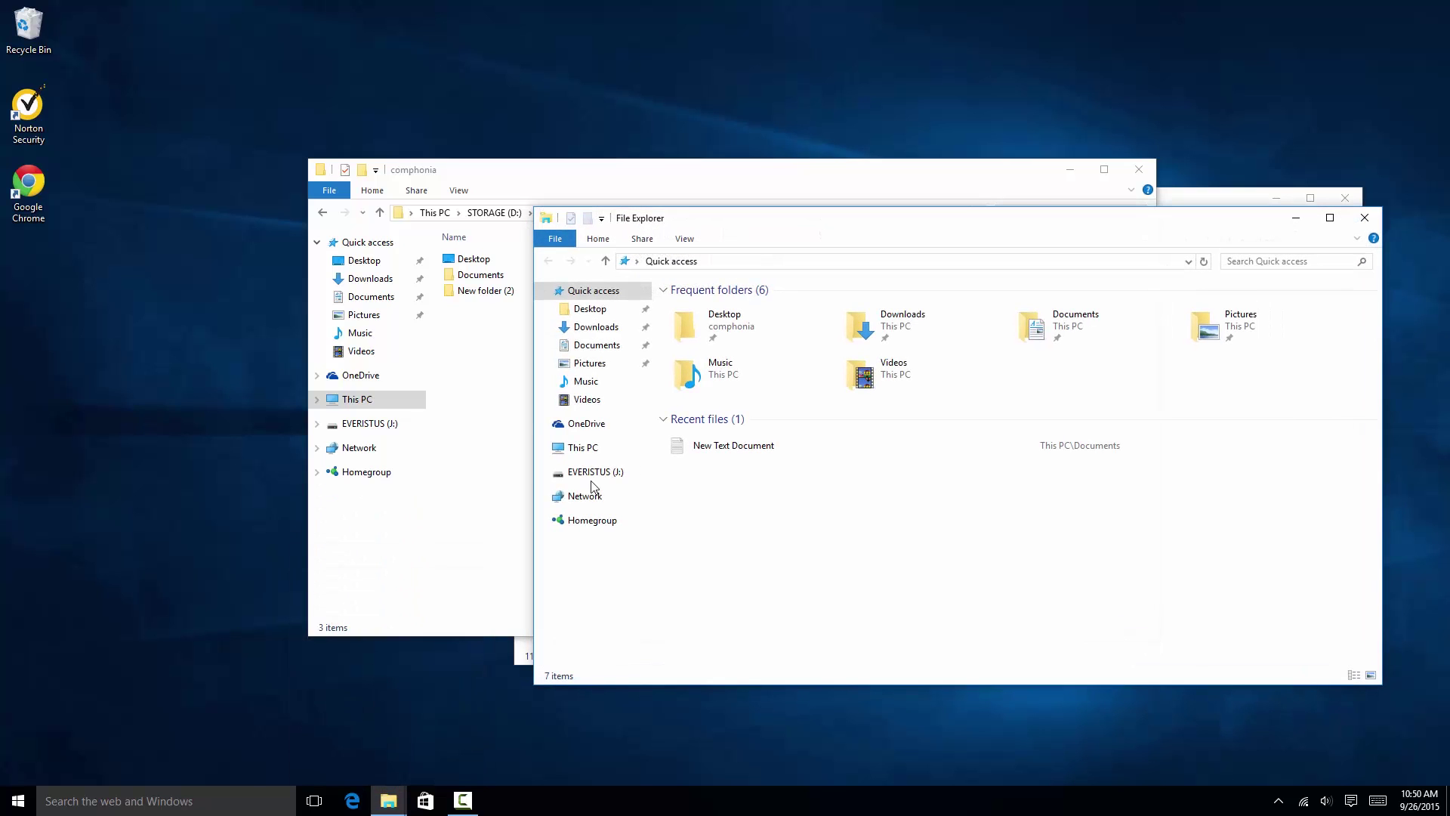
pyautogui.rightClick(588, 313)
pyautogui.click(485, 583)
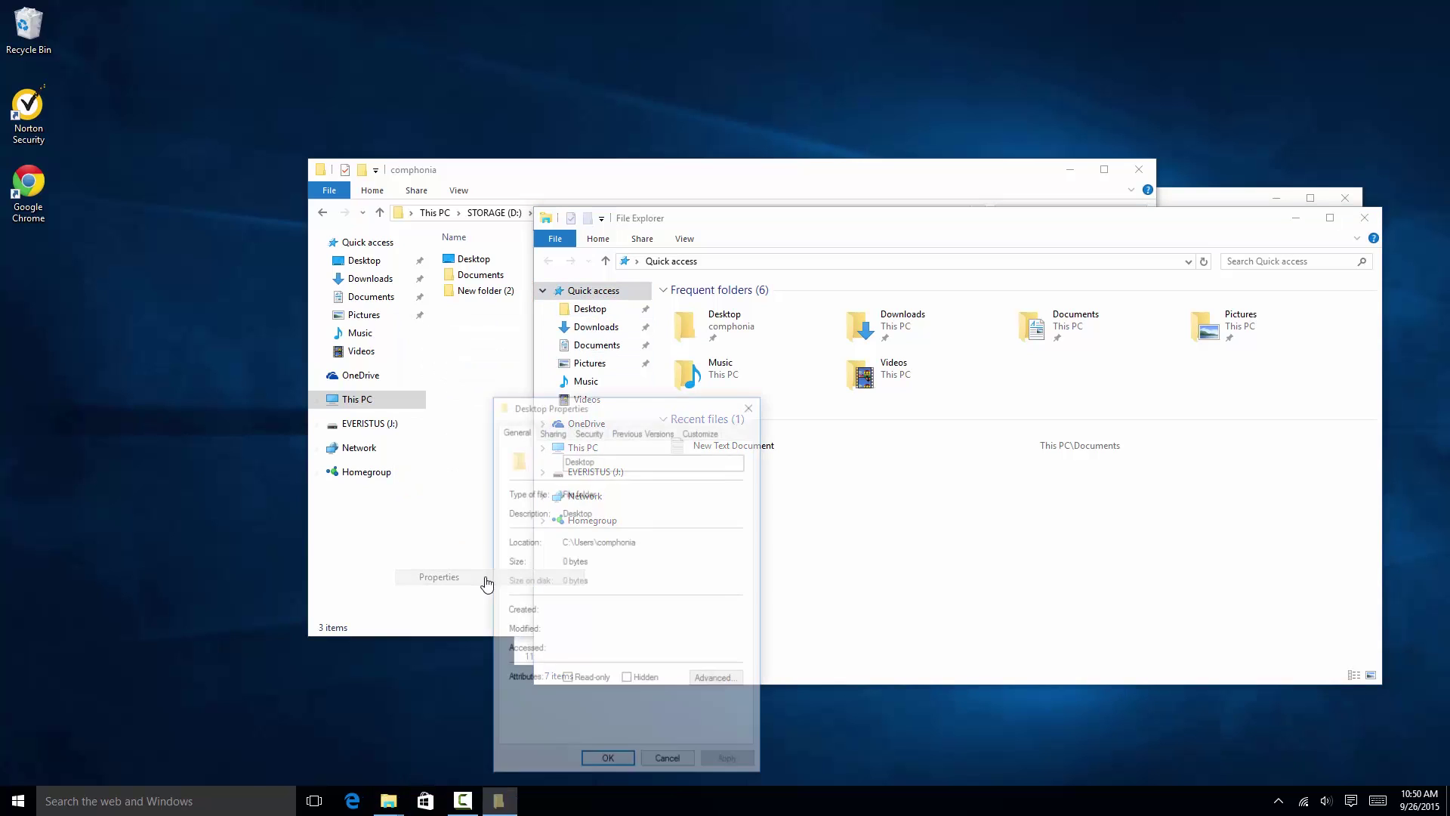
pyautogui.click(753, 405)
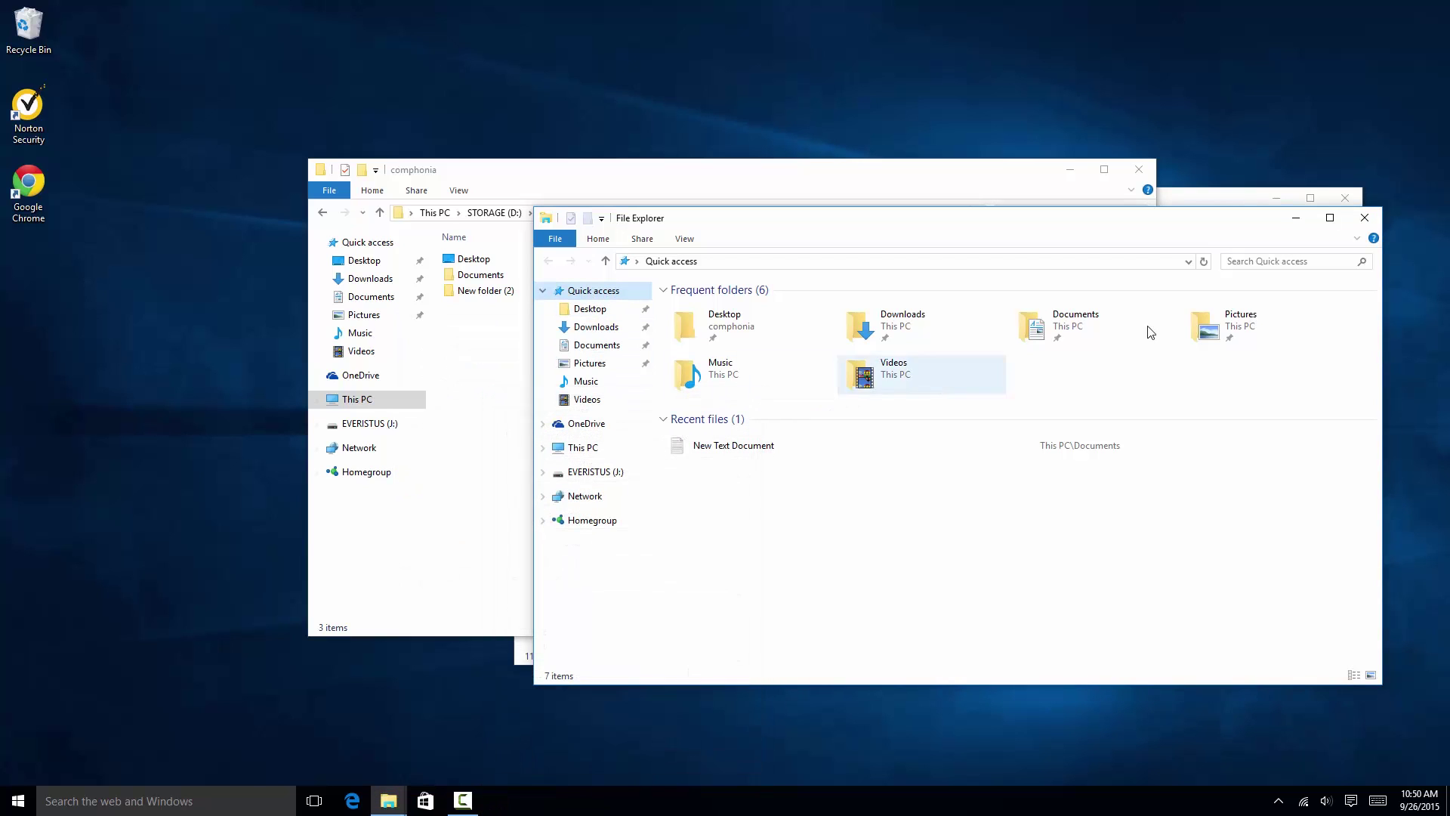
pyautogui.click(1365, 217)
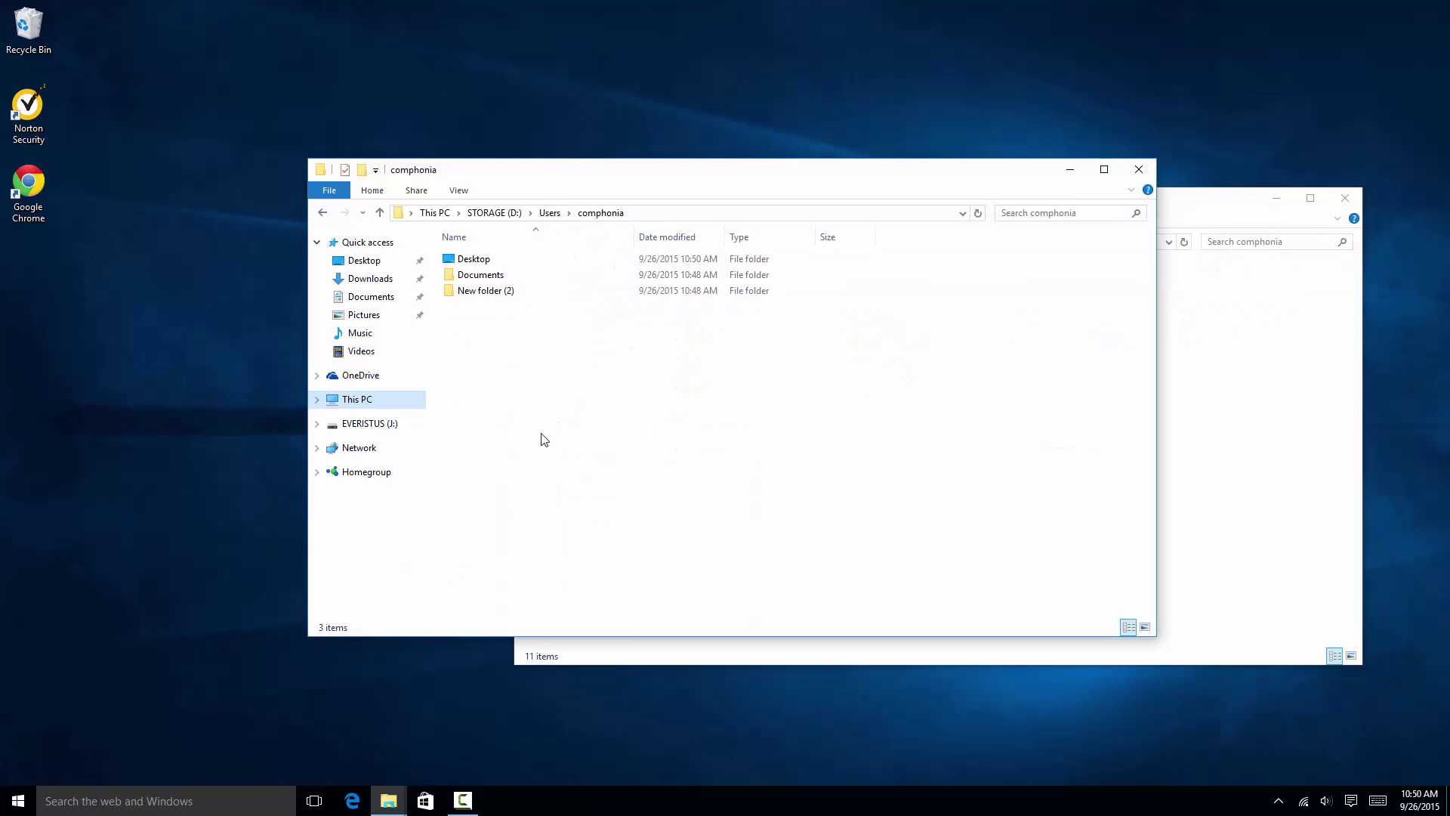
# - Rename New folder (2) in D:\Users\comphonia to Downloads
pyautogui.click(1188, 536)
pyautogui.click(695, 418)
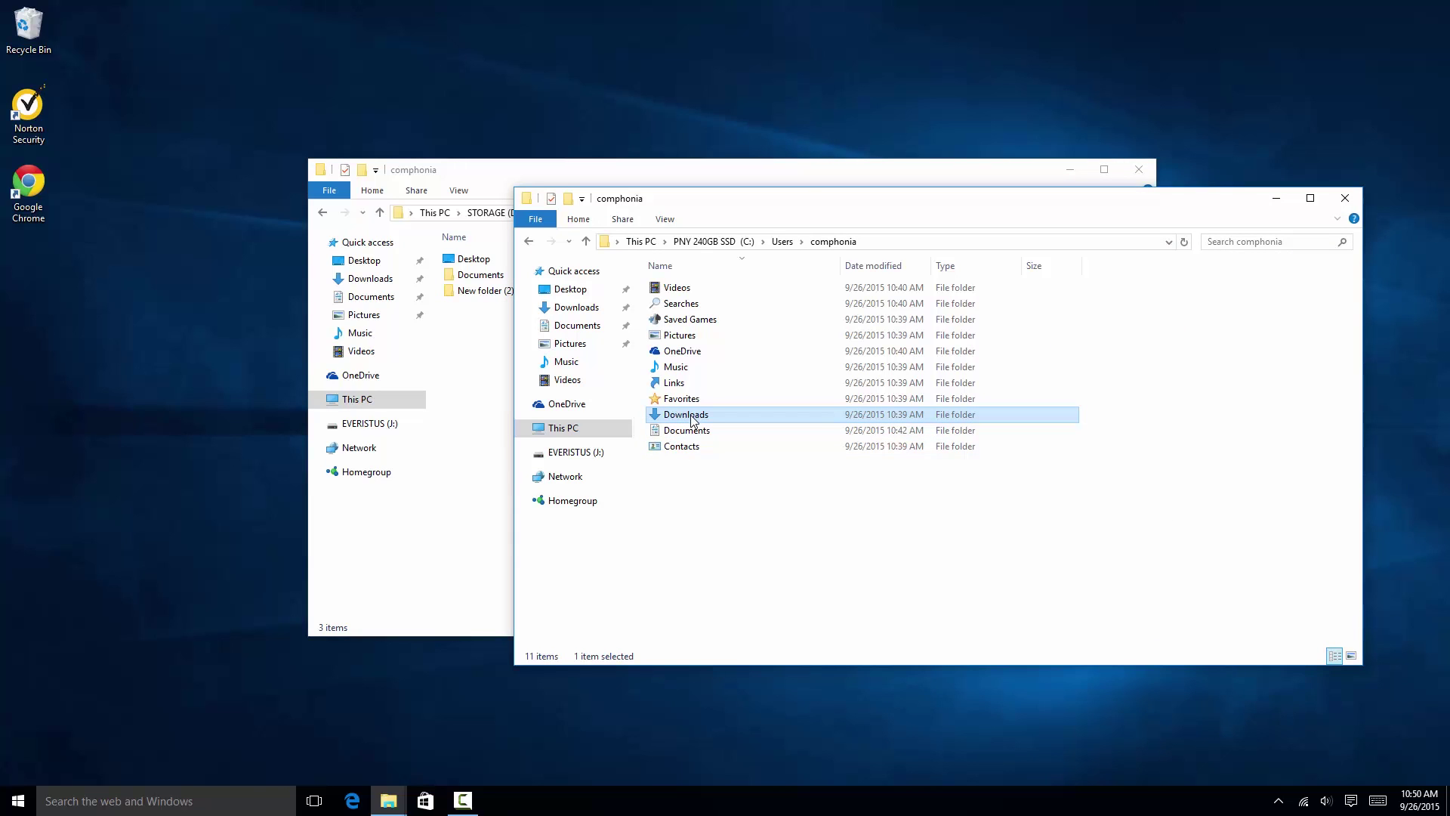
pyautogui.rightClick(691, 416)
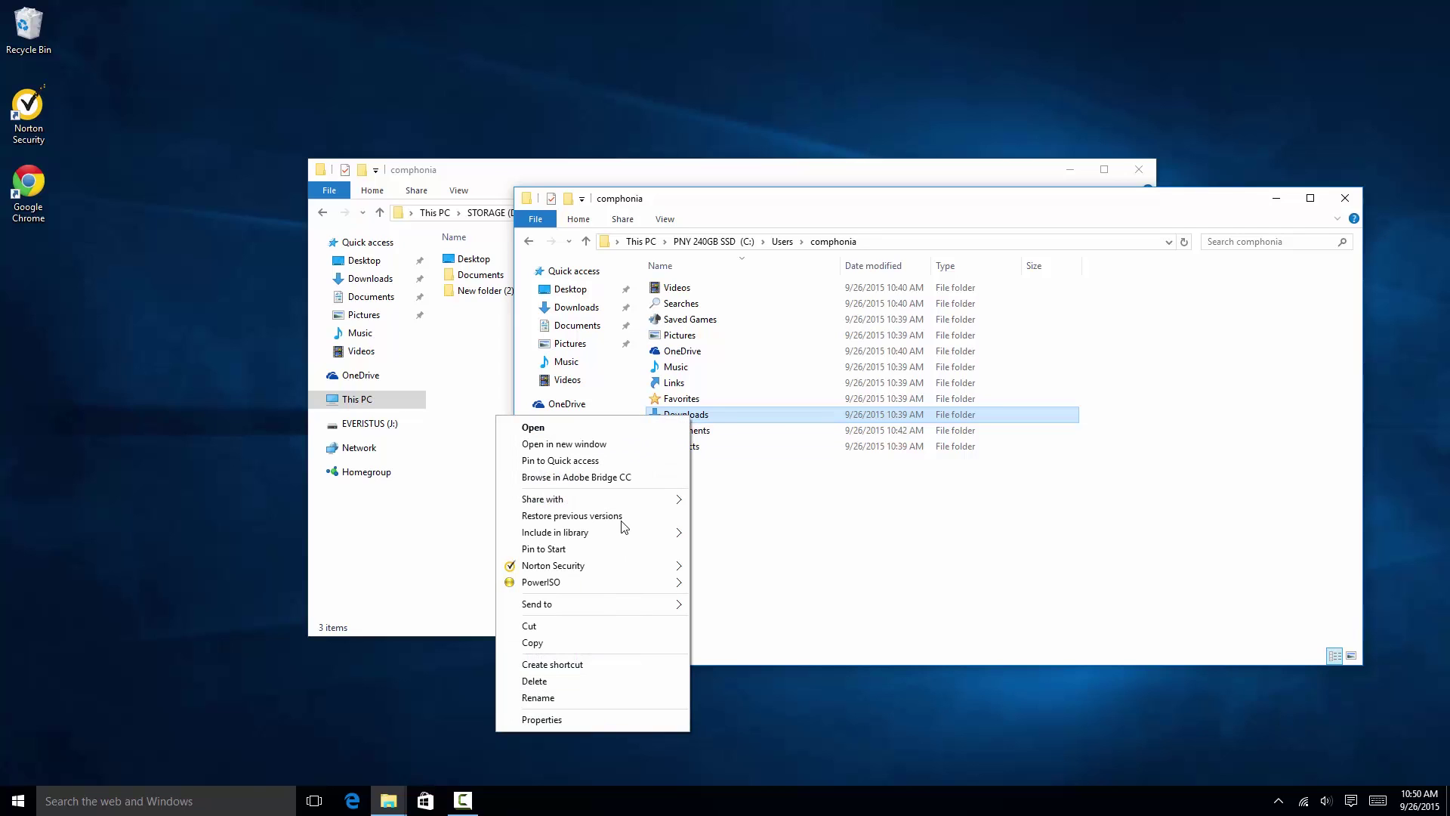
pyautogui.click(493, 296)
pyautogui.click(496, 294)
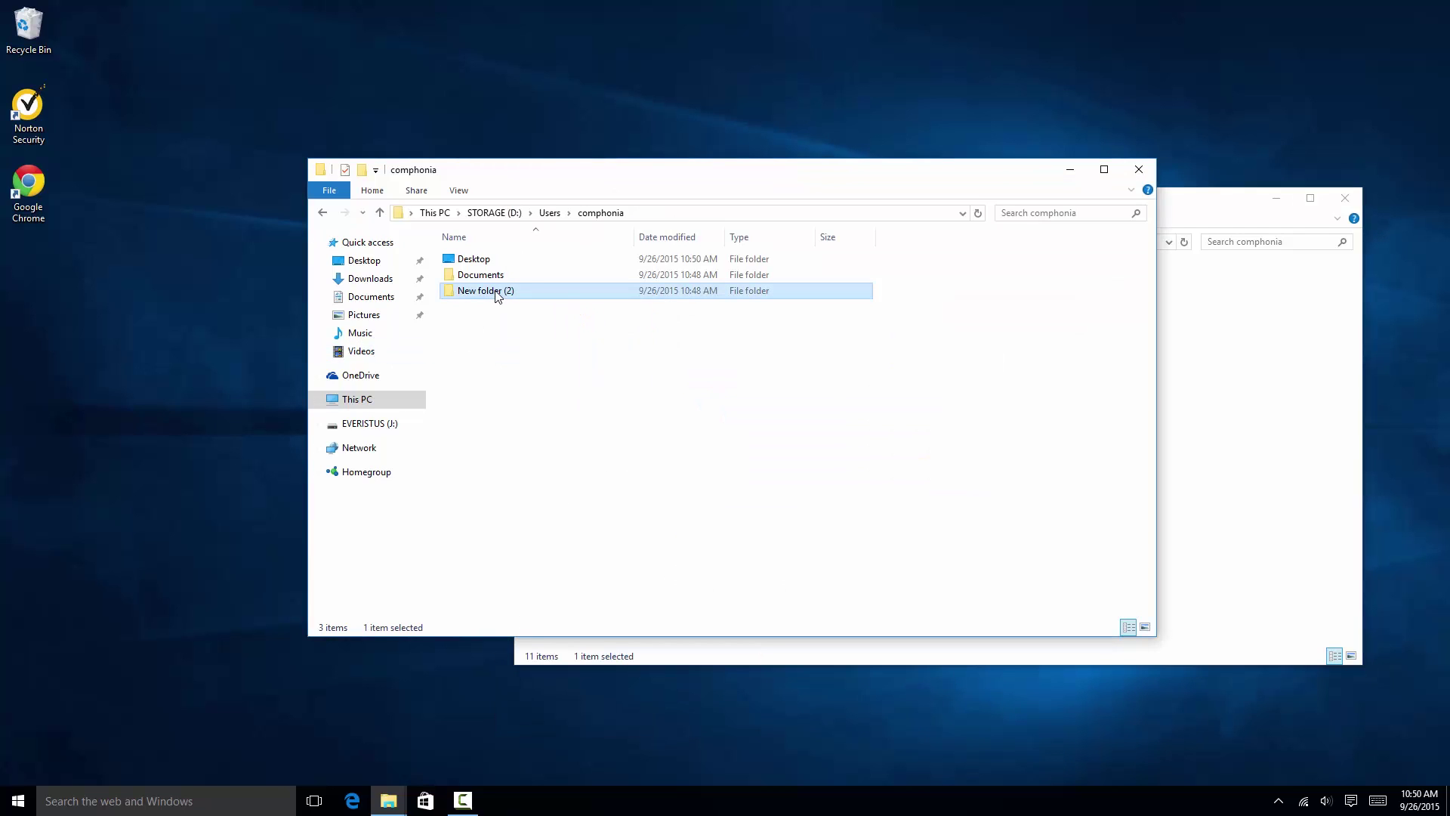
pyautogui.write('Downloads')
pyautogui.press('Return')
pyautogui.click(1111, 663)
pyautogui.click(1238, 586)
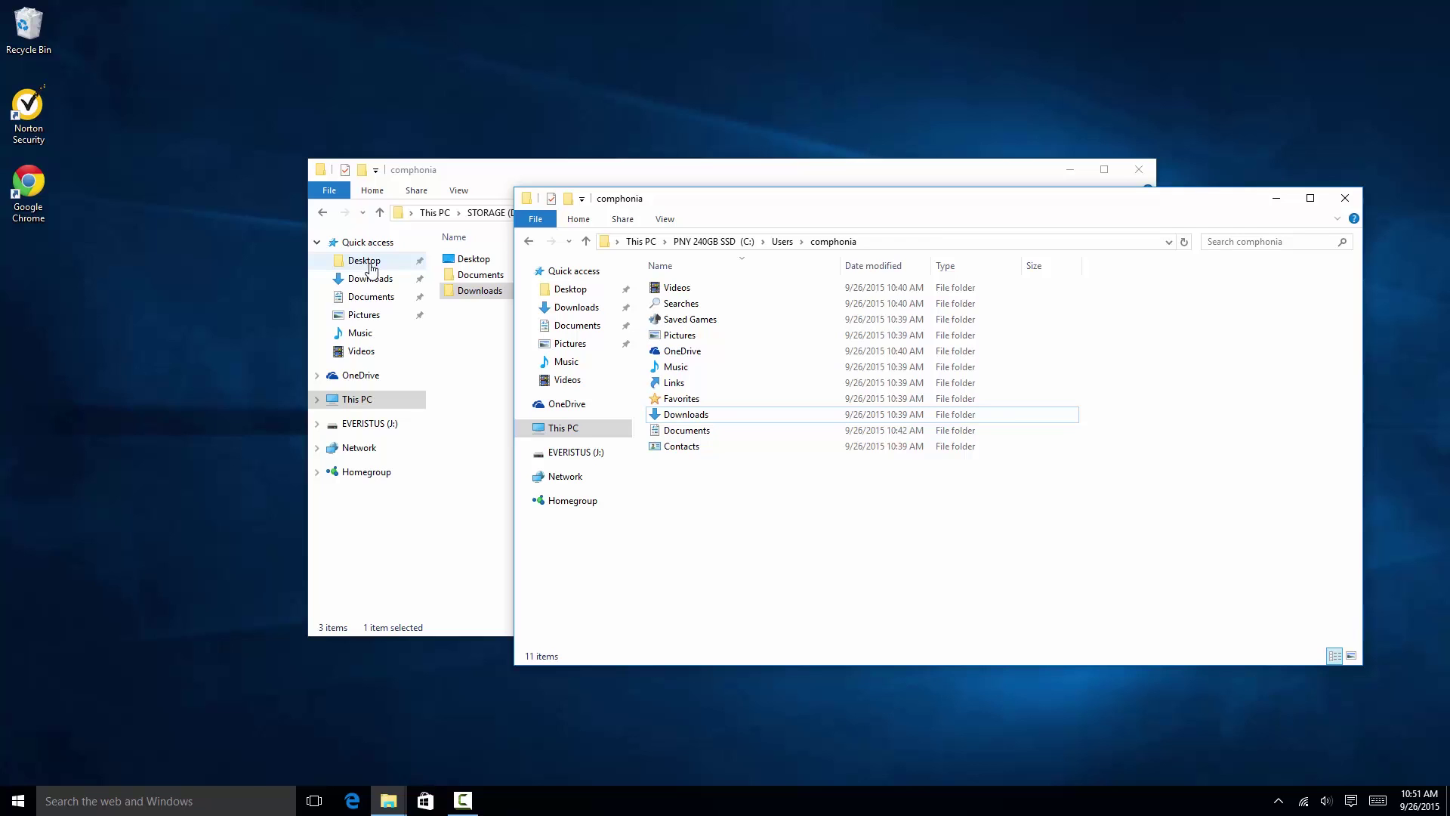
# - In the C: Downloads folder's Properties, go to Location and choose Move..
pyautogui.click(688, 417)
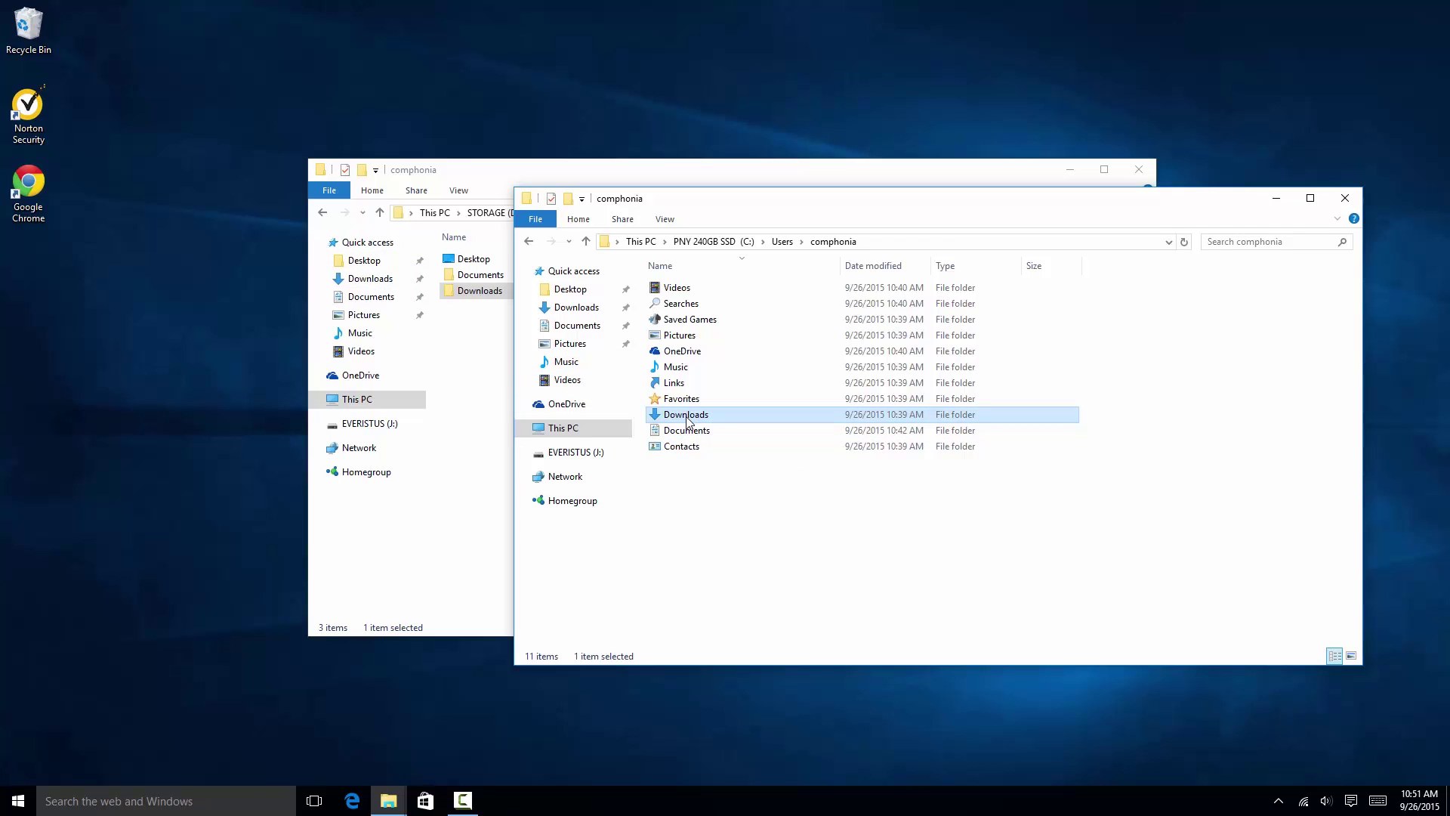
pyautogui.rightClick(688, 419)
pyautogui.click(574, 721)
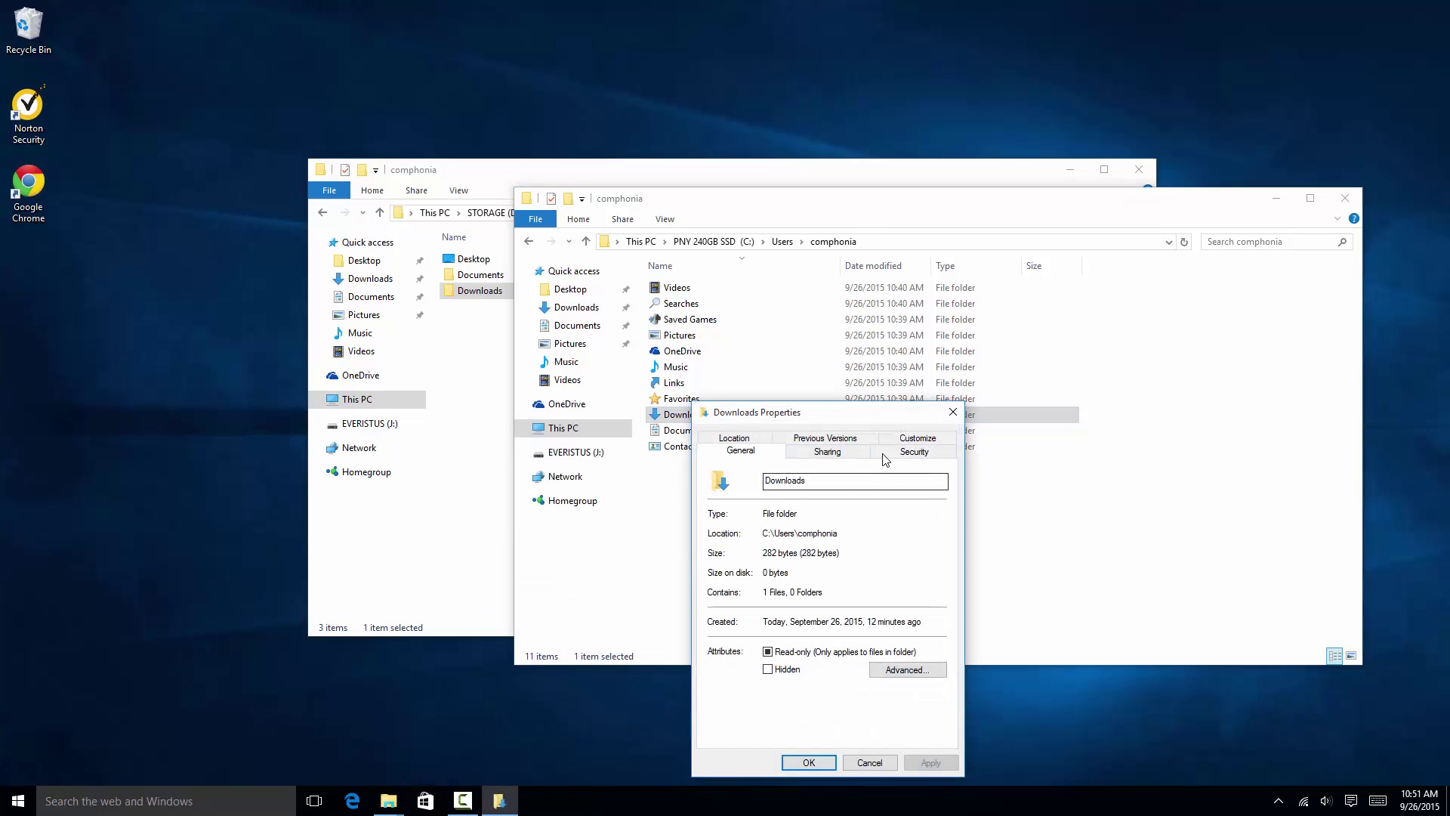
pyautogui.click(743, 438)
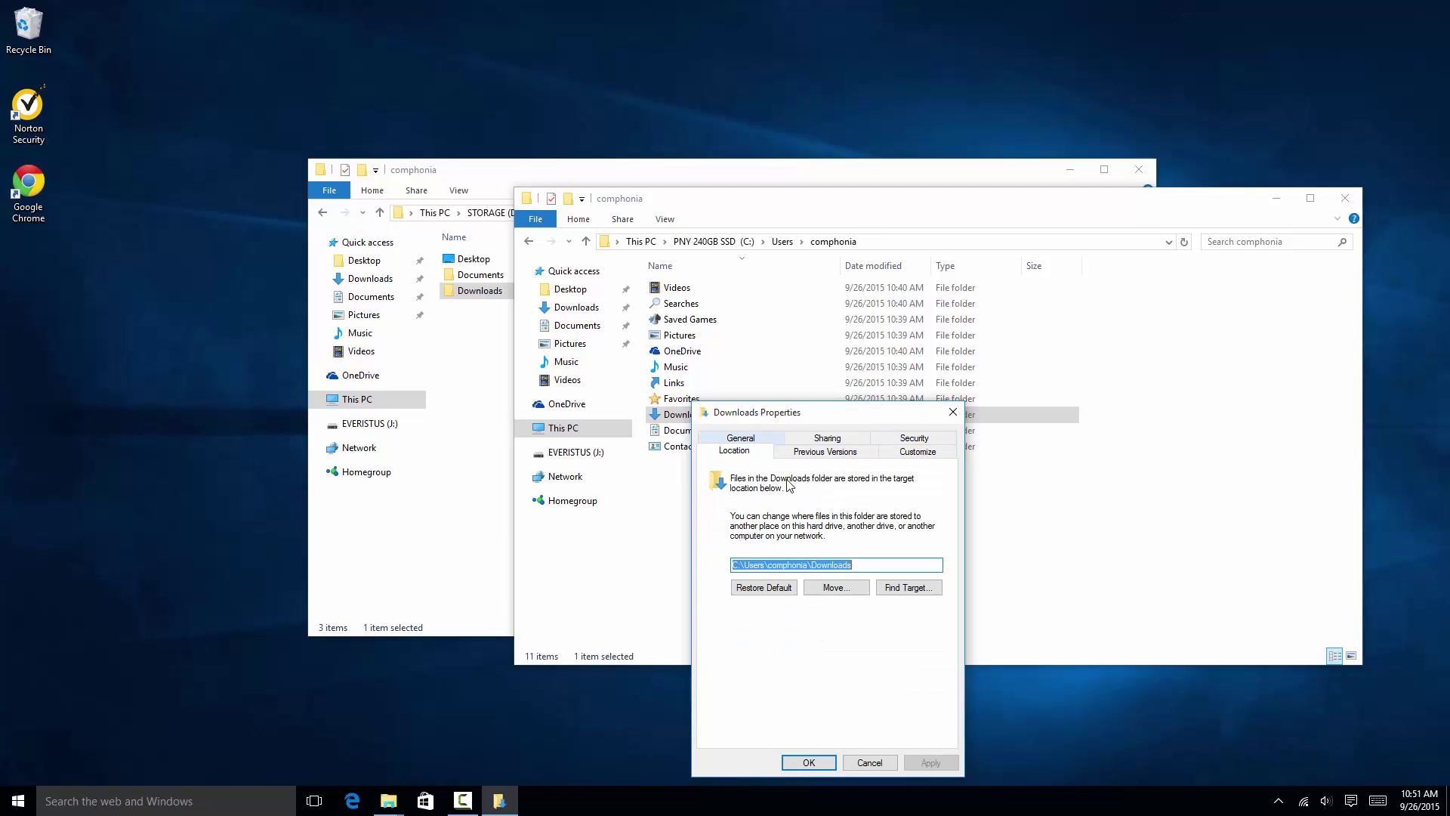
pyautogui.click(824, 591)
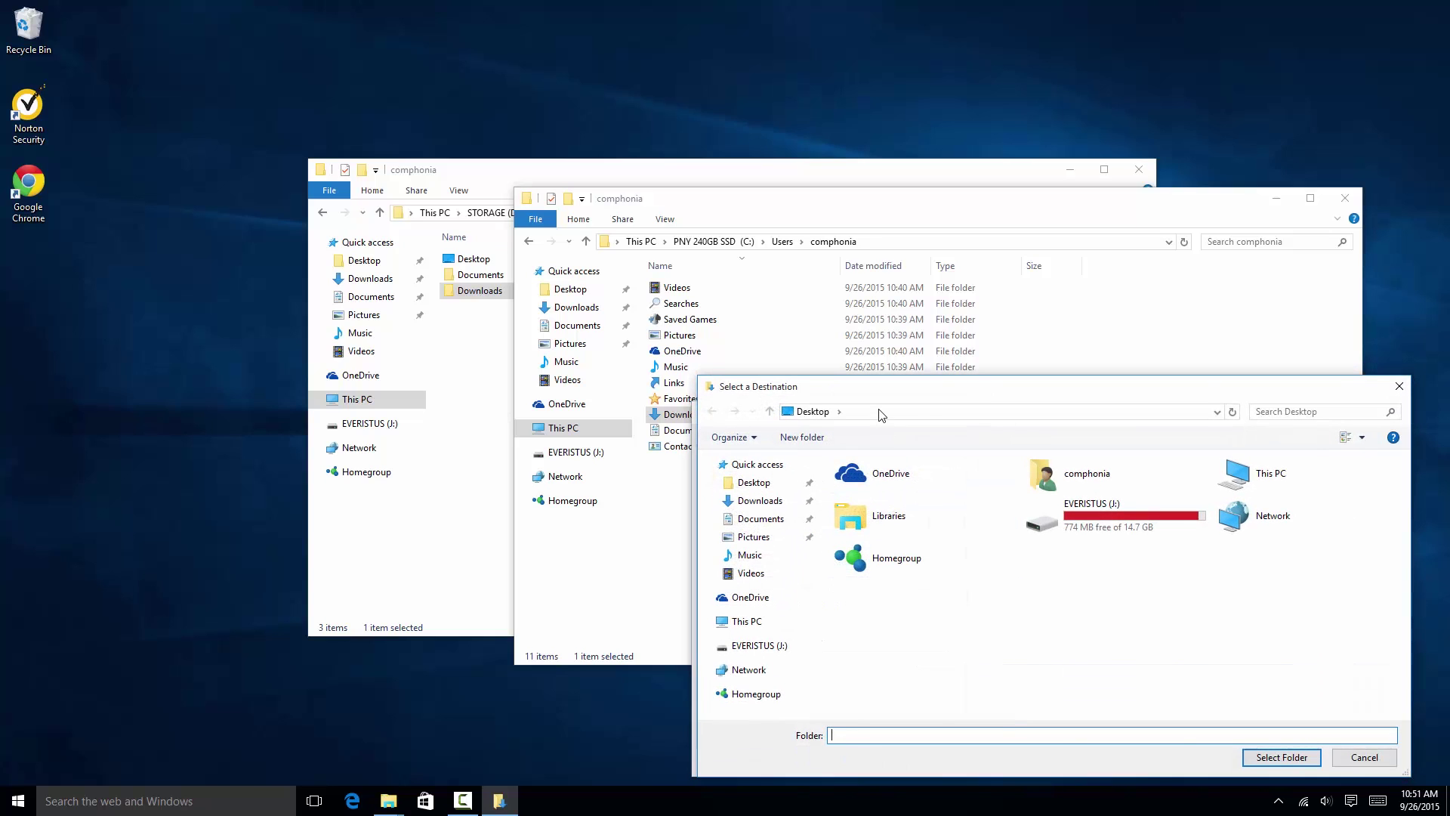
# - Set D:\Users\comphonia\Downloads as the target, apply it, and agree to move the files
pyautogui.click(879, 411)
pyautogui.write('D:\\Users\\comphonia')
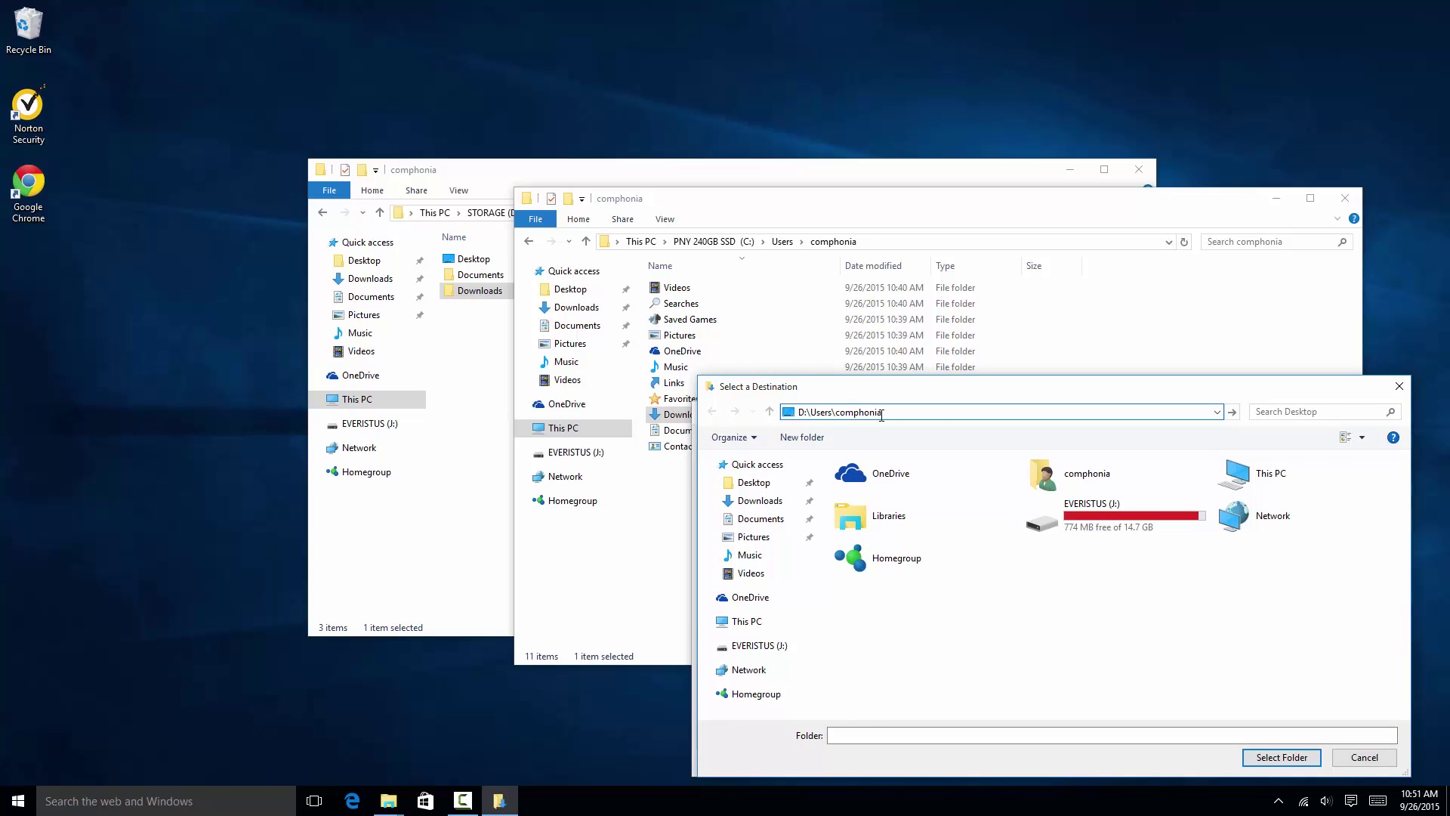
pyautogui.press('Return')
pyautogui.doubleClick(879, 508)
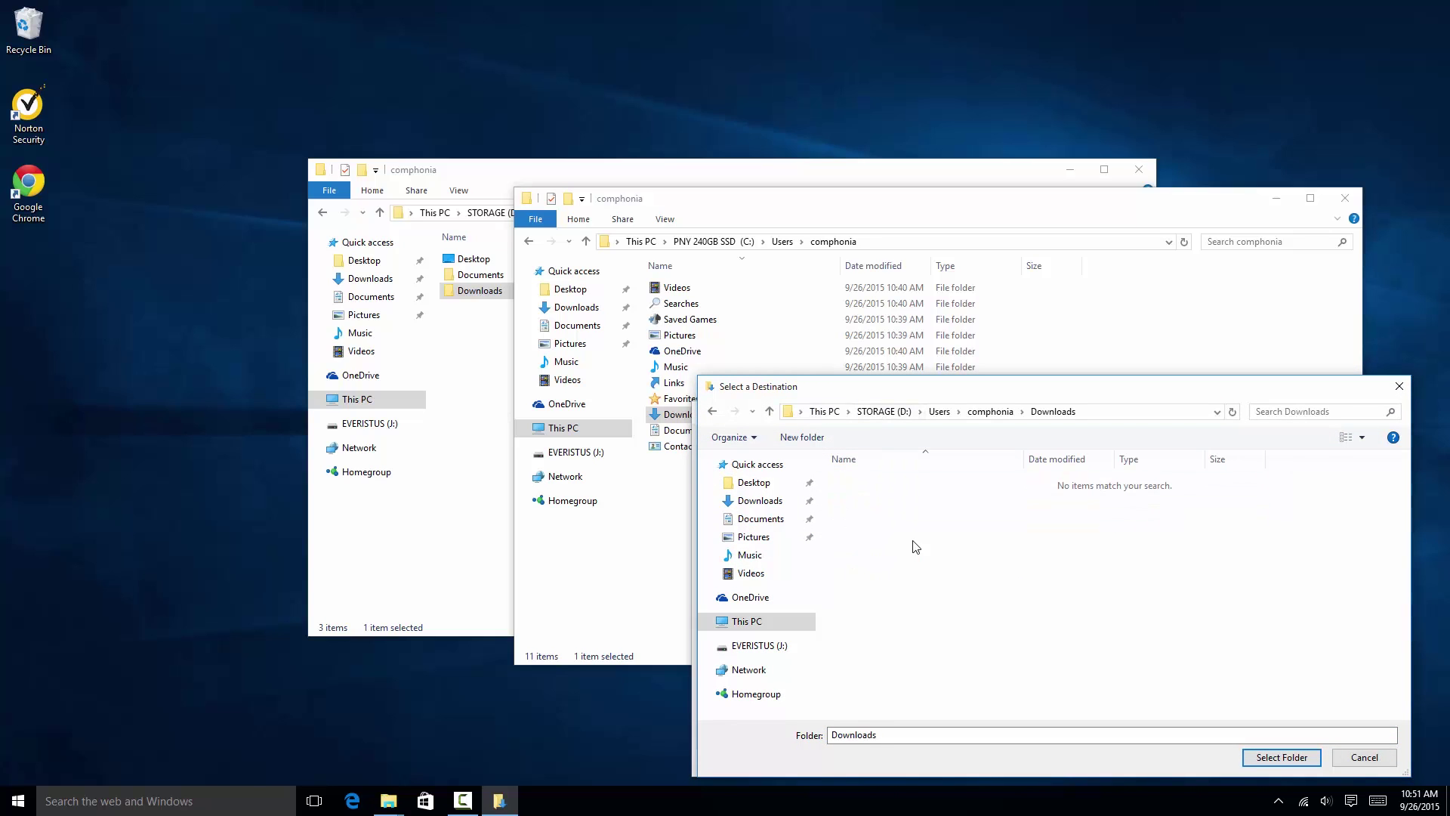
pyautogui.click(1282, 757)
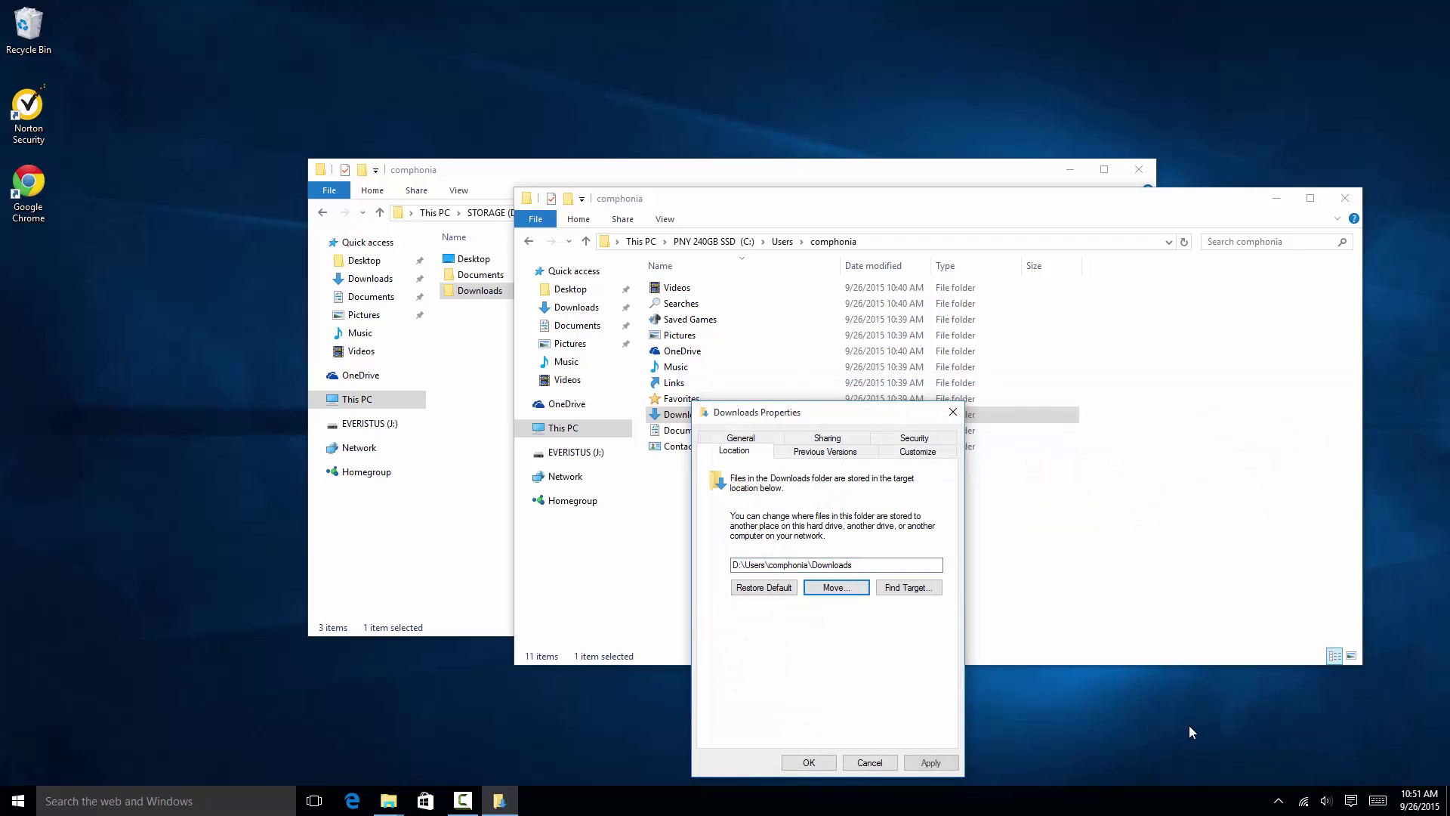
pyautogui.click(831, 765)
pyautogui.click(778, 431)
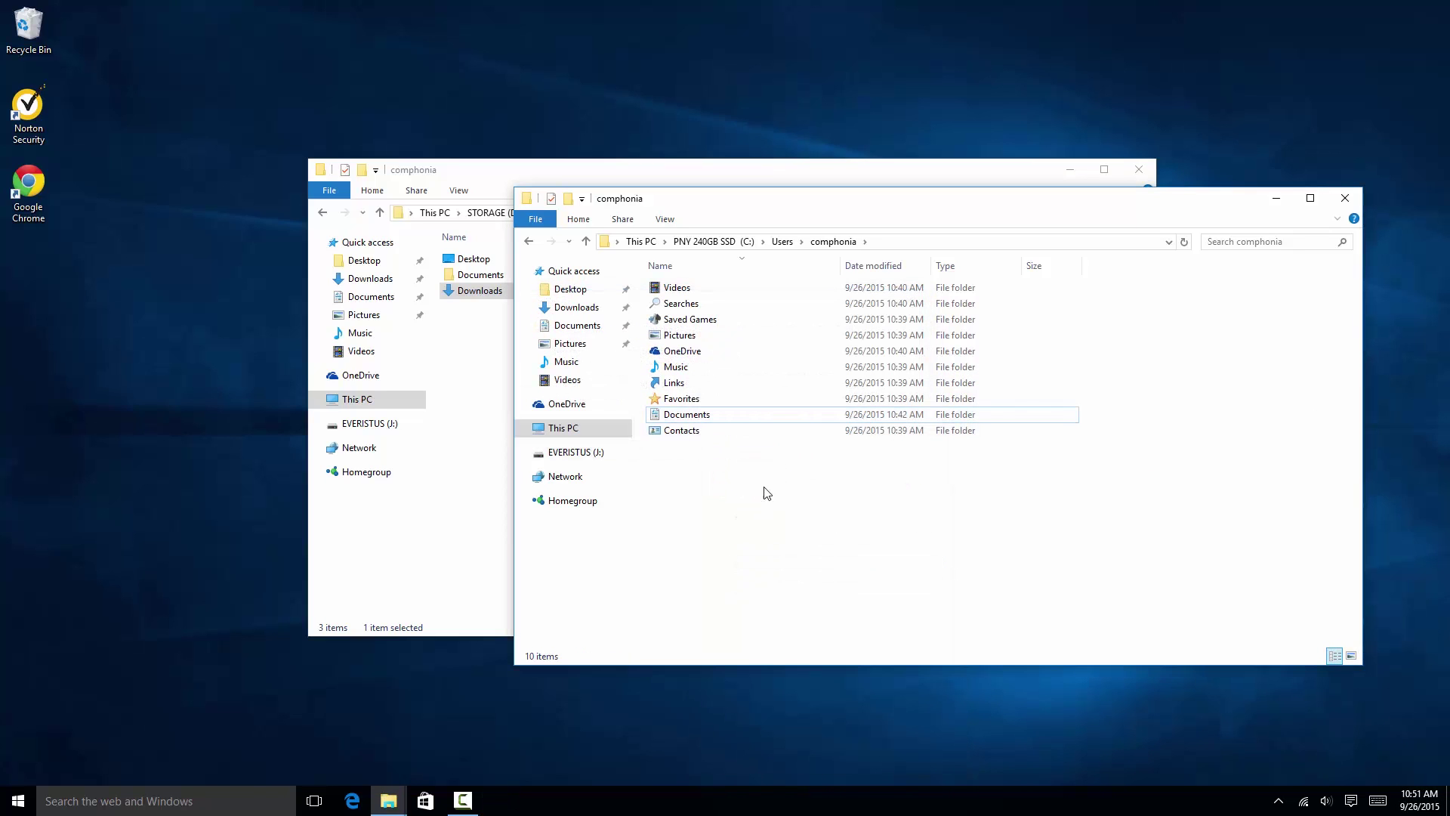
# - Open Documents, glance at its properties, then return to the C:\Users\comphonia folder
pyautogui.click(577, 326)
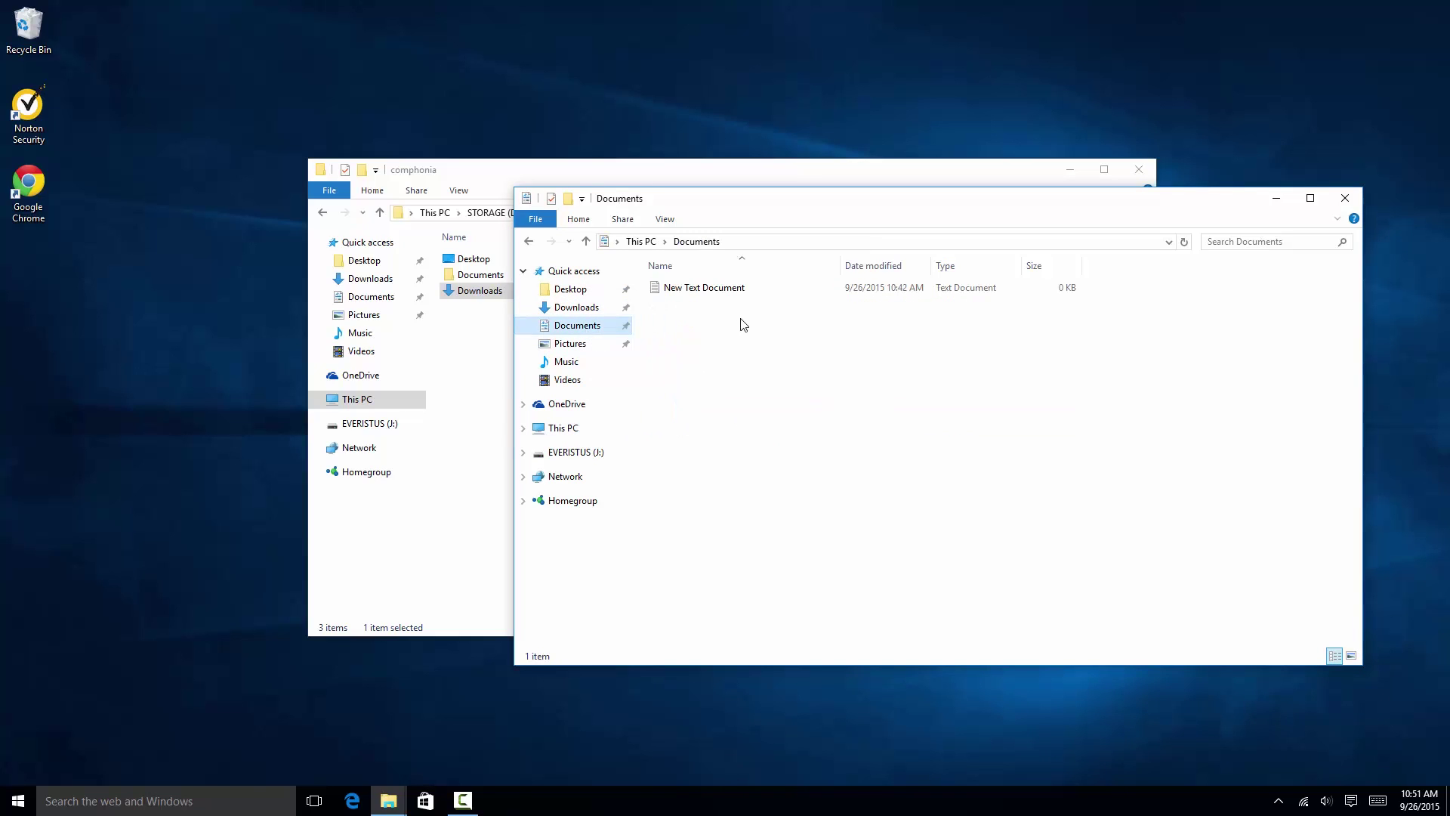
pyautogui.rightClick(559, 326)
pyautogui.click(486, 588)
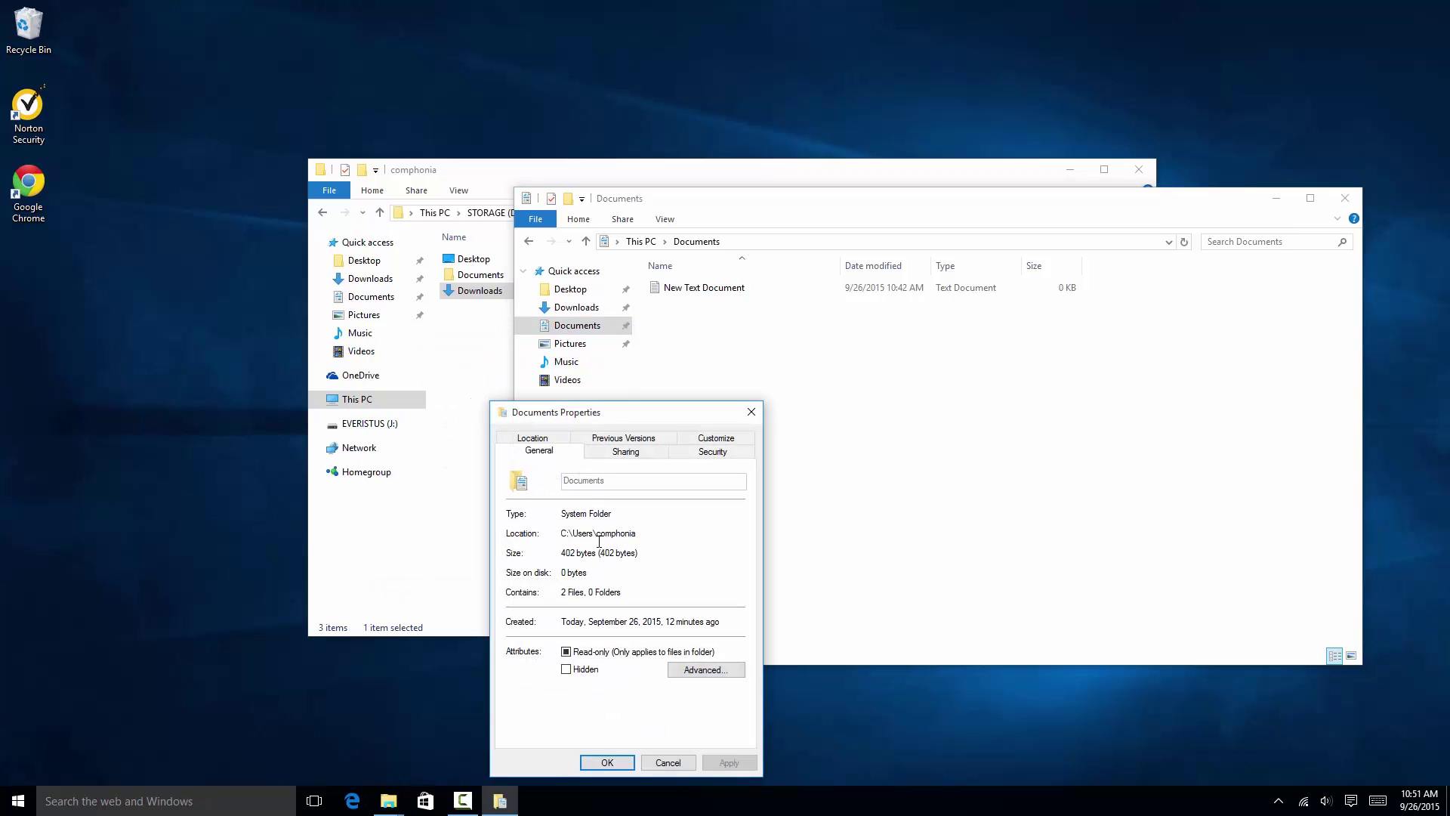
pyautogui.click(751, 411)
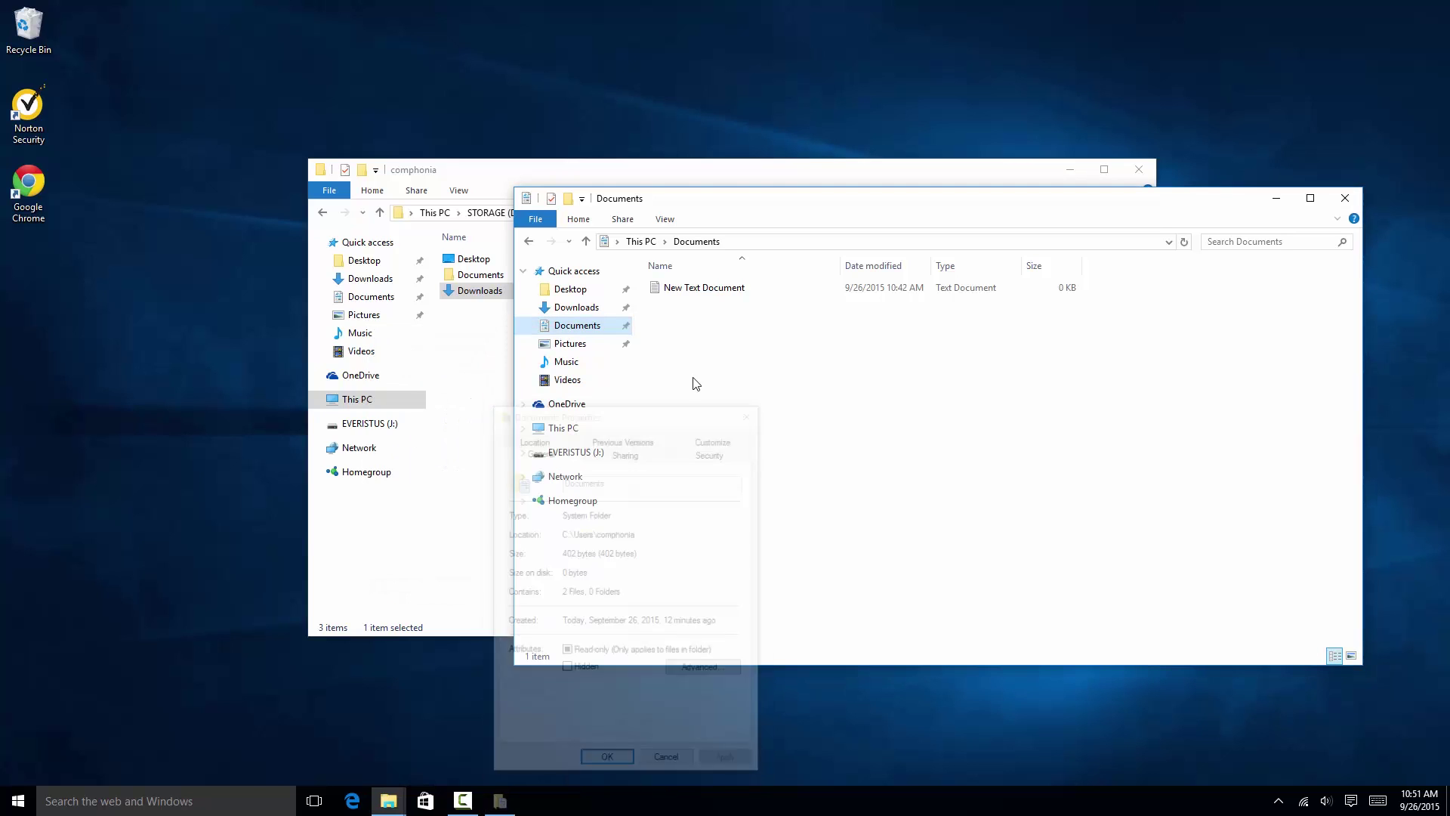
pyautogui.click(529, 242)
# - Start moving Documents from its Location tab, pasting a path to reach D:\Users\comphonia
pyautogui.click(696, 419)
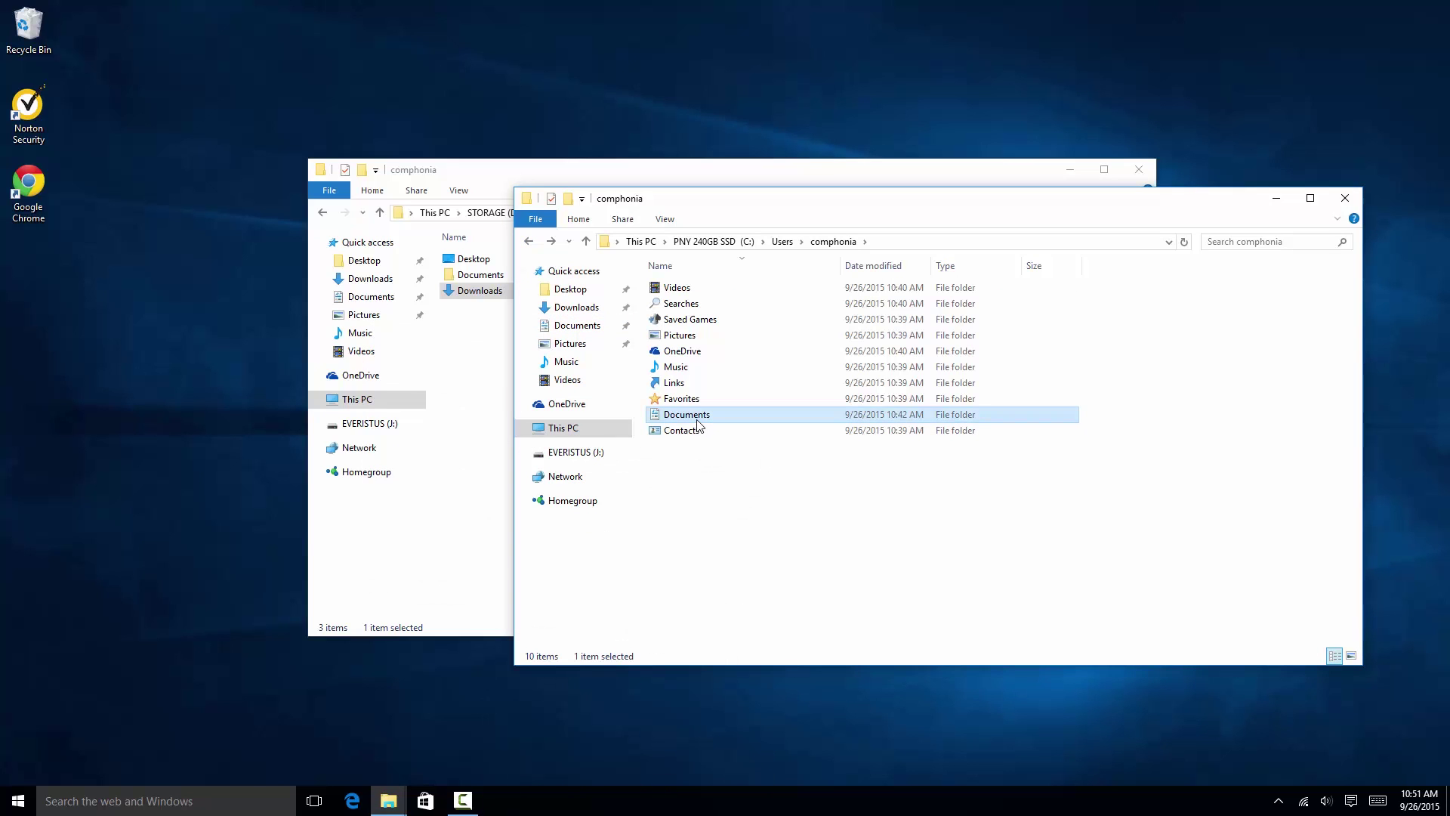
pyautogui.rightClick(695, 418)
pyautogui.click(586, 721)
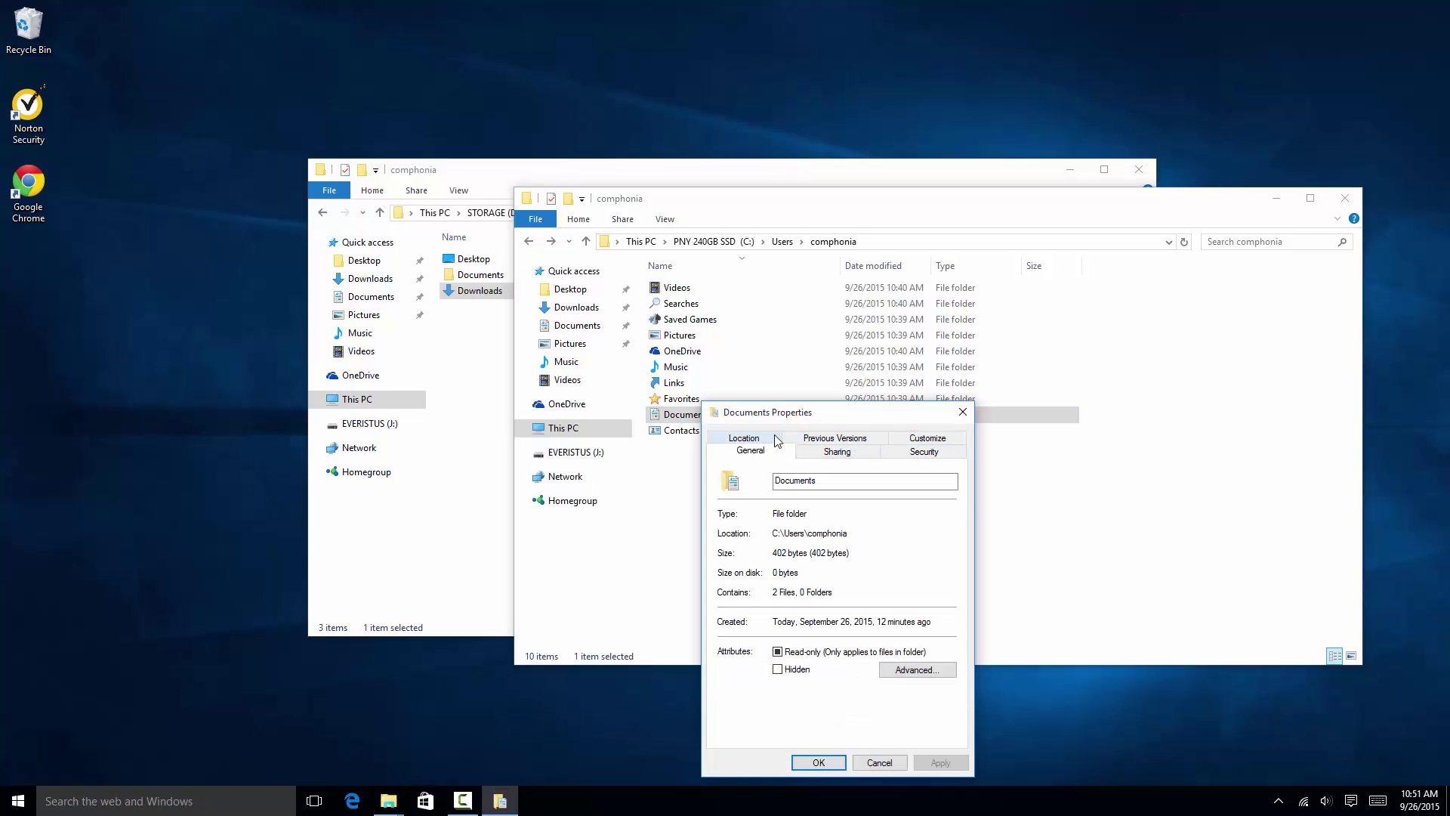
pyautogui.click(744, 438)
pyautogui.click(846, 588)
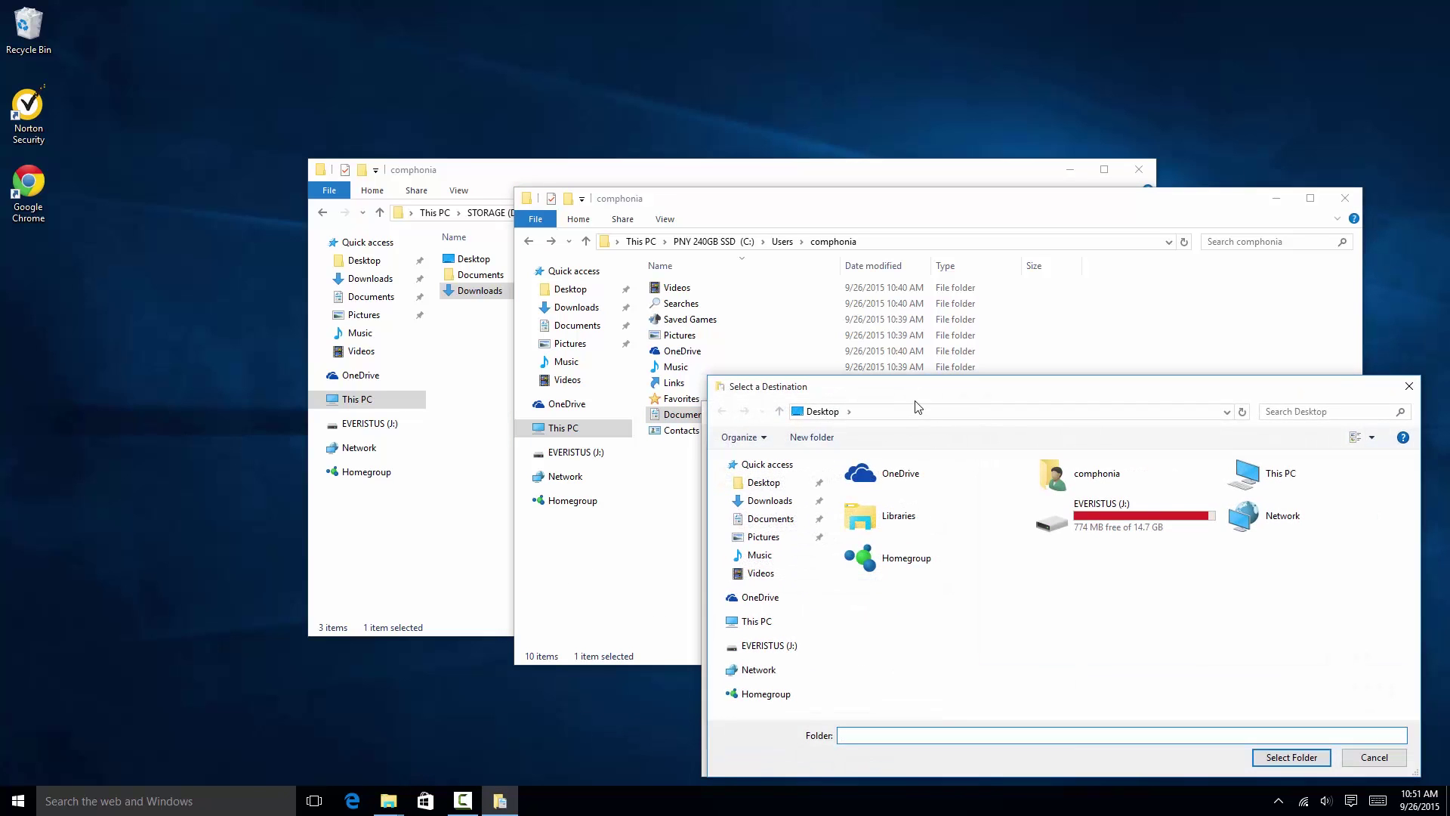
pyautogui.click(915, 412)
pyautogui.write('D:\\Users\\comphonia')
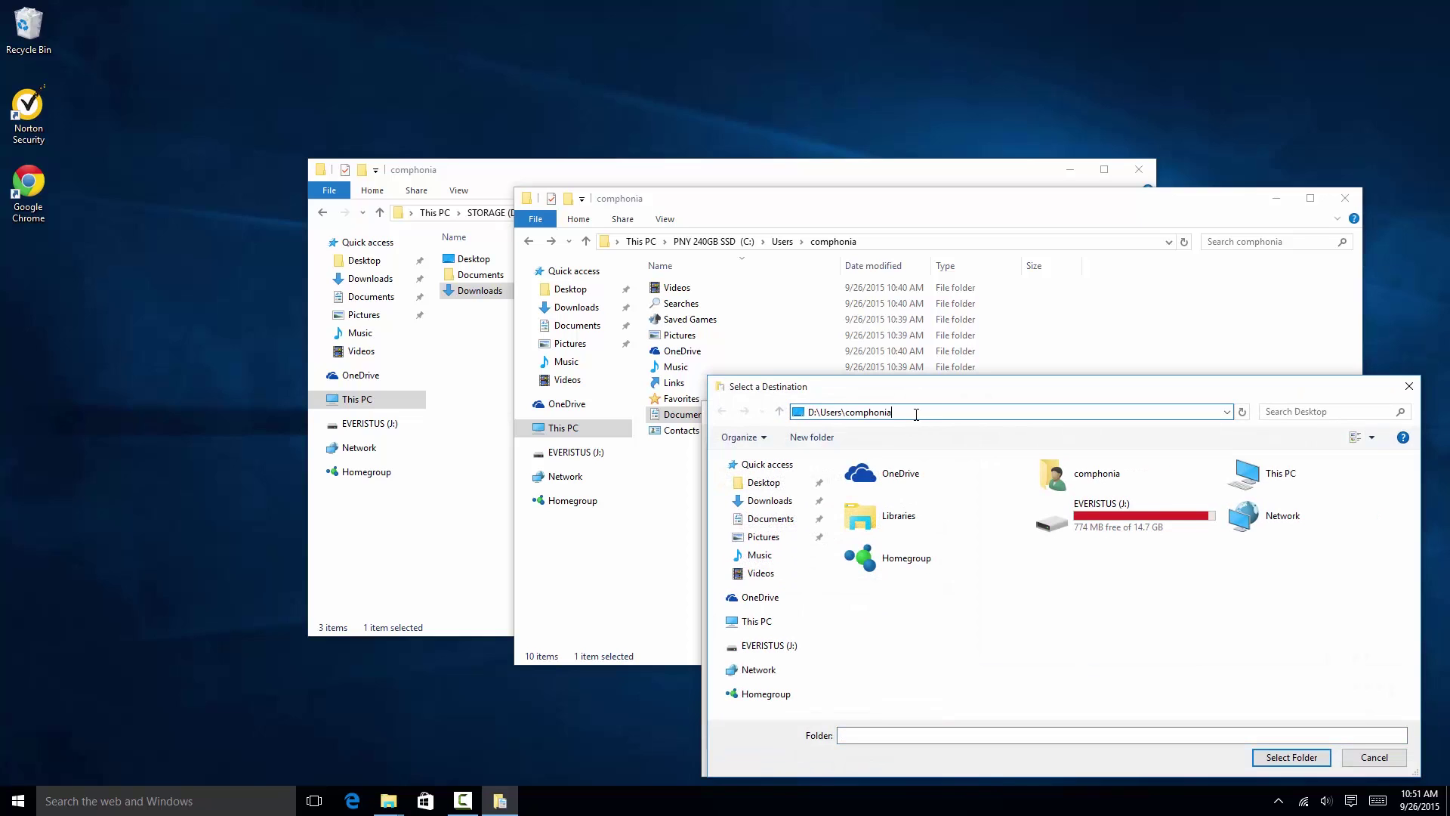
pyautogui.moveTo(939, 392); pyautogui.dragTo(455, 139)
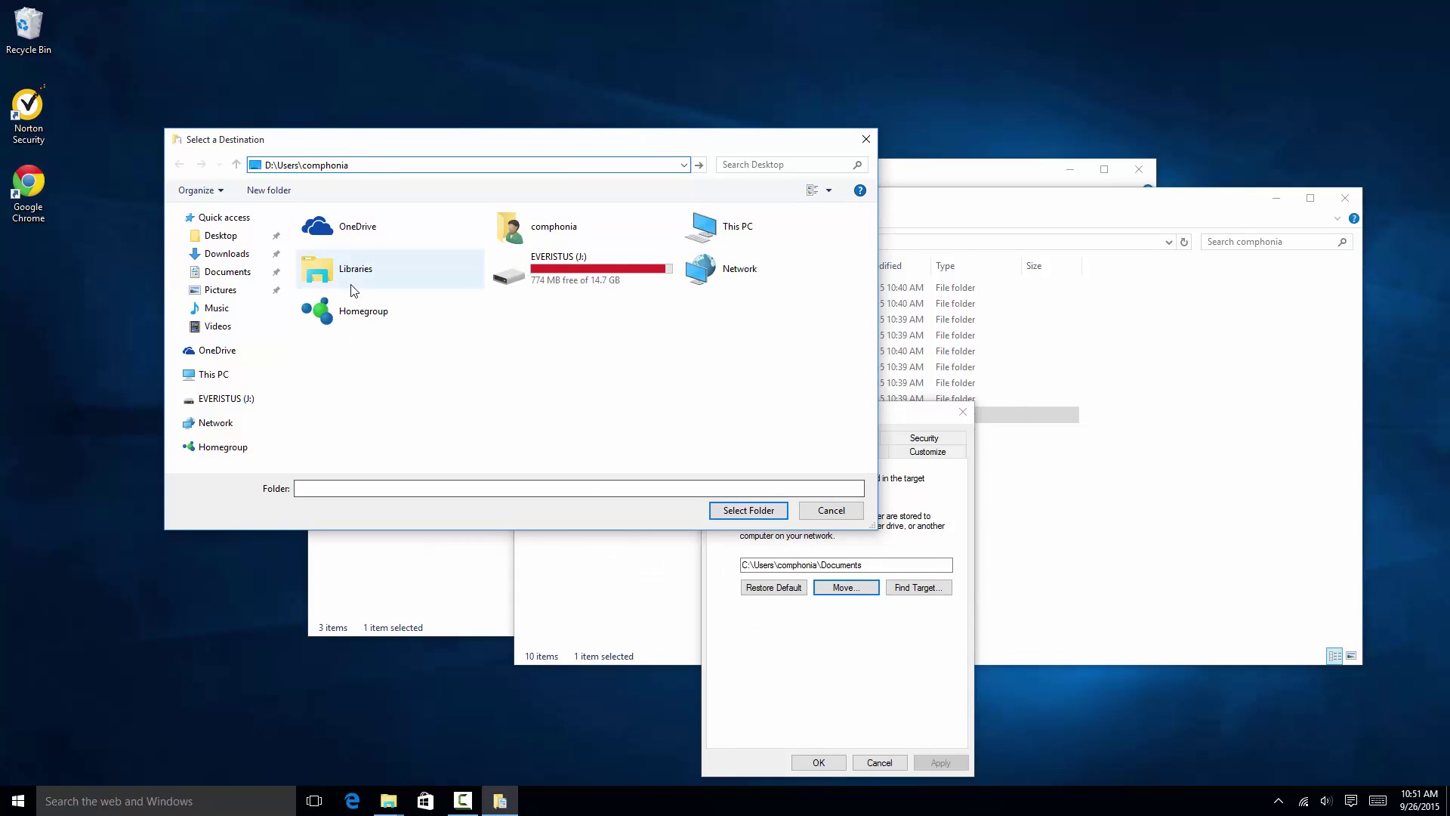
pyautogui.press('Return')
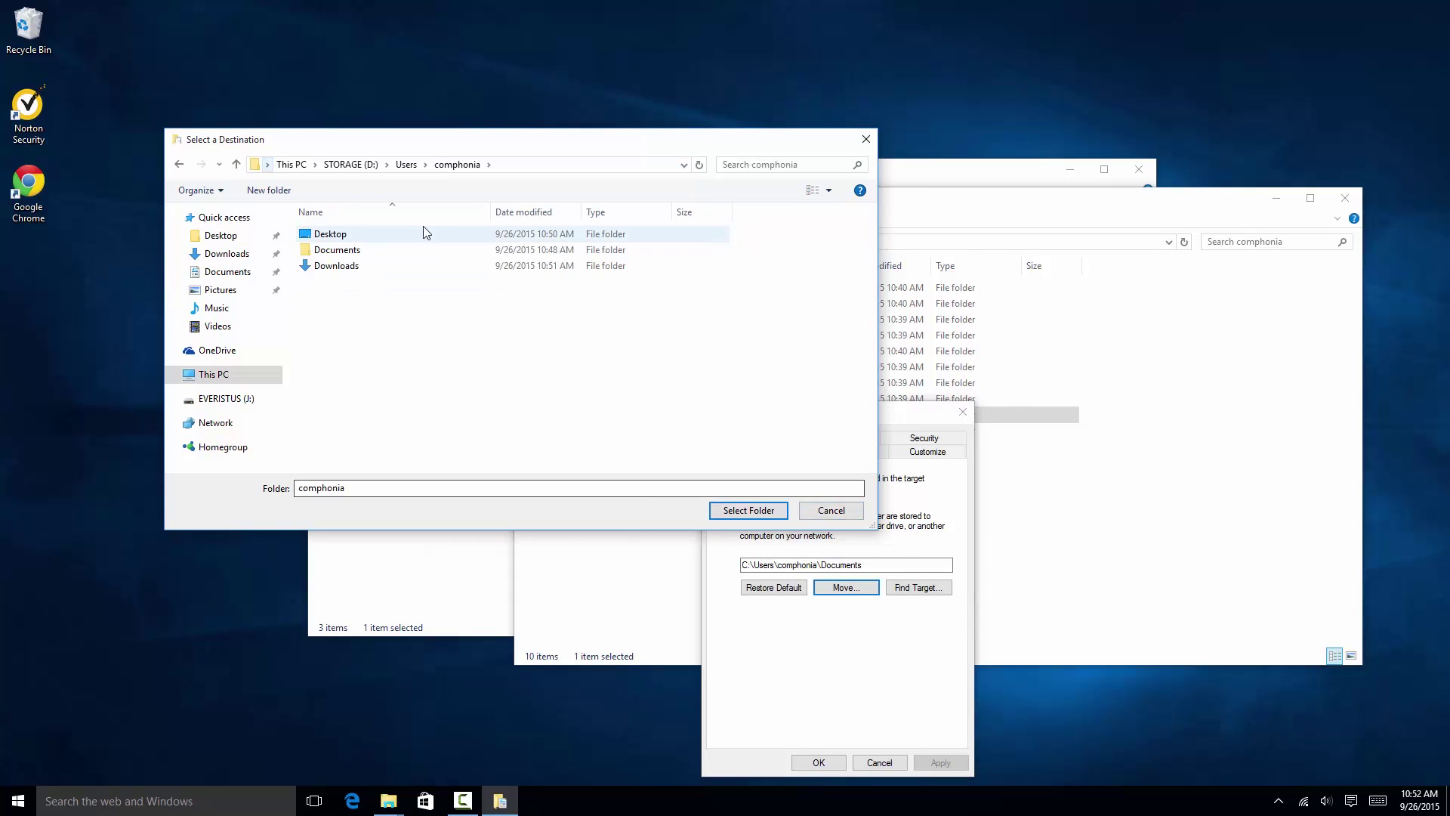
# - Pick D:\Users\comphonia\Documents as the new location, apply, and move the files across
pyautogui.doubleClick(346, 254)
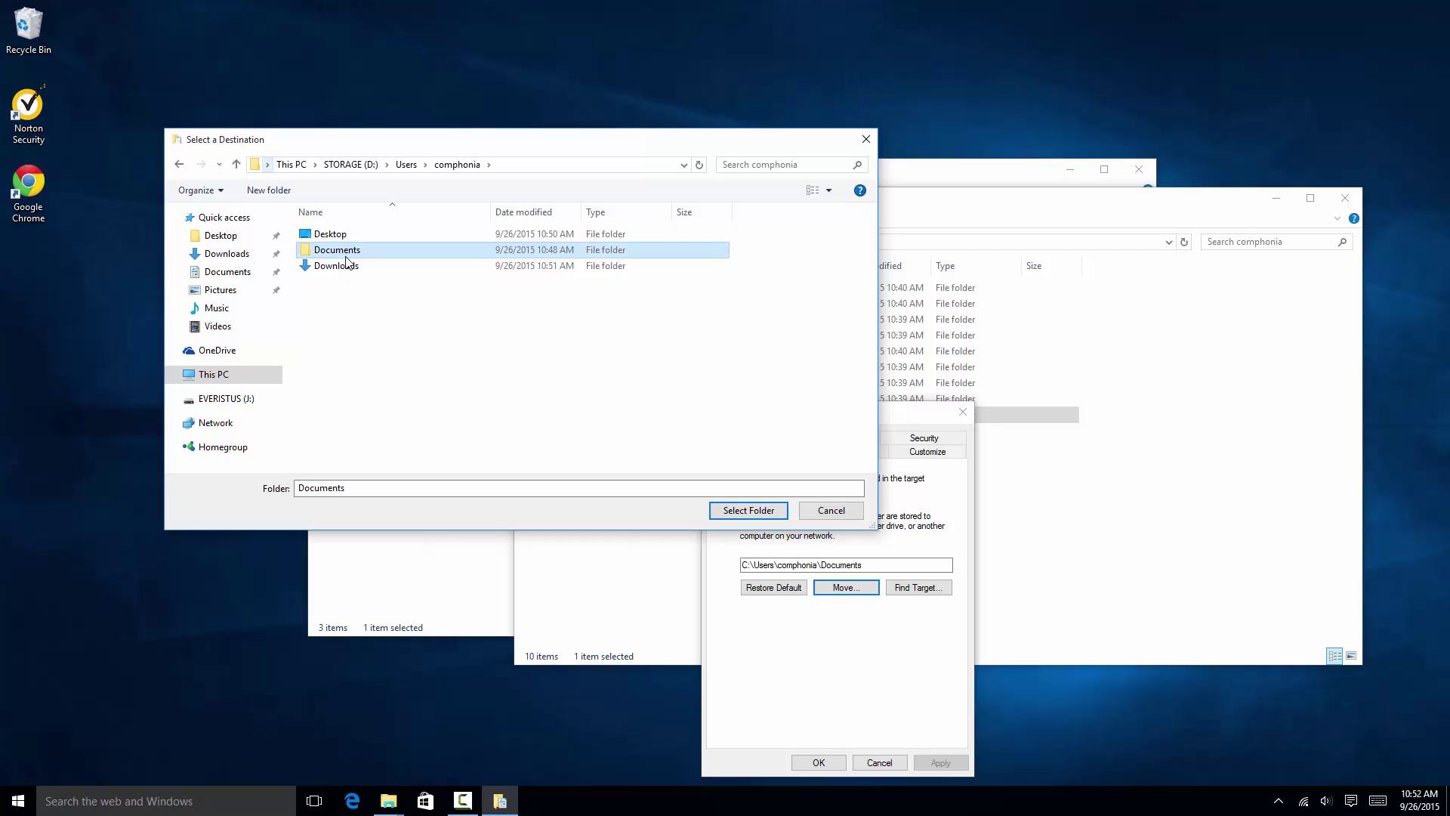
pyautogui.click(770, 517)
pyautogui.click(817, 760)
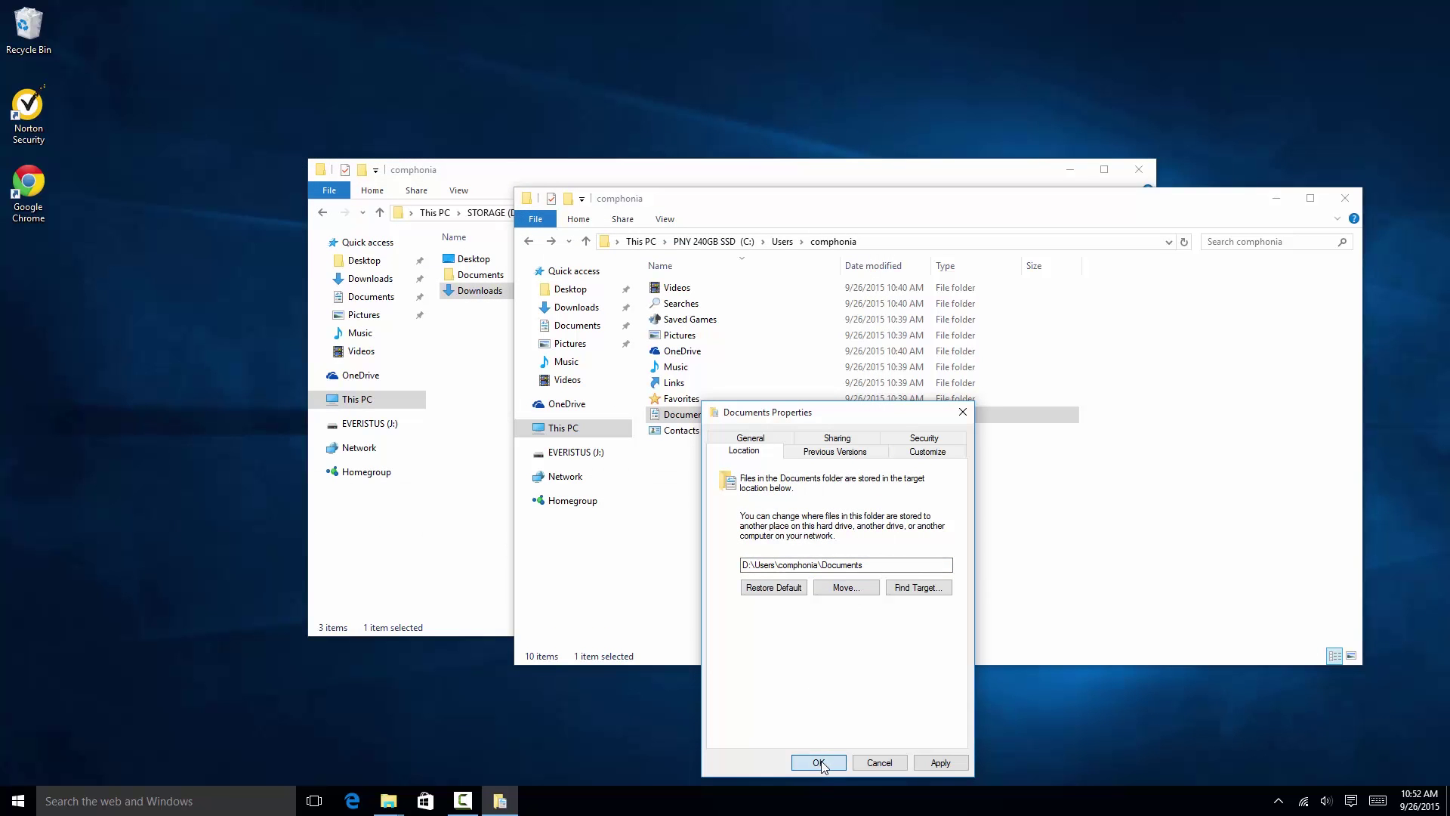
pyautogui.click(795, 431)
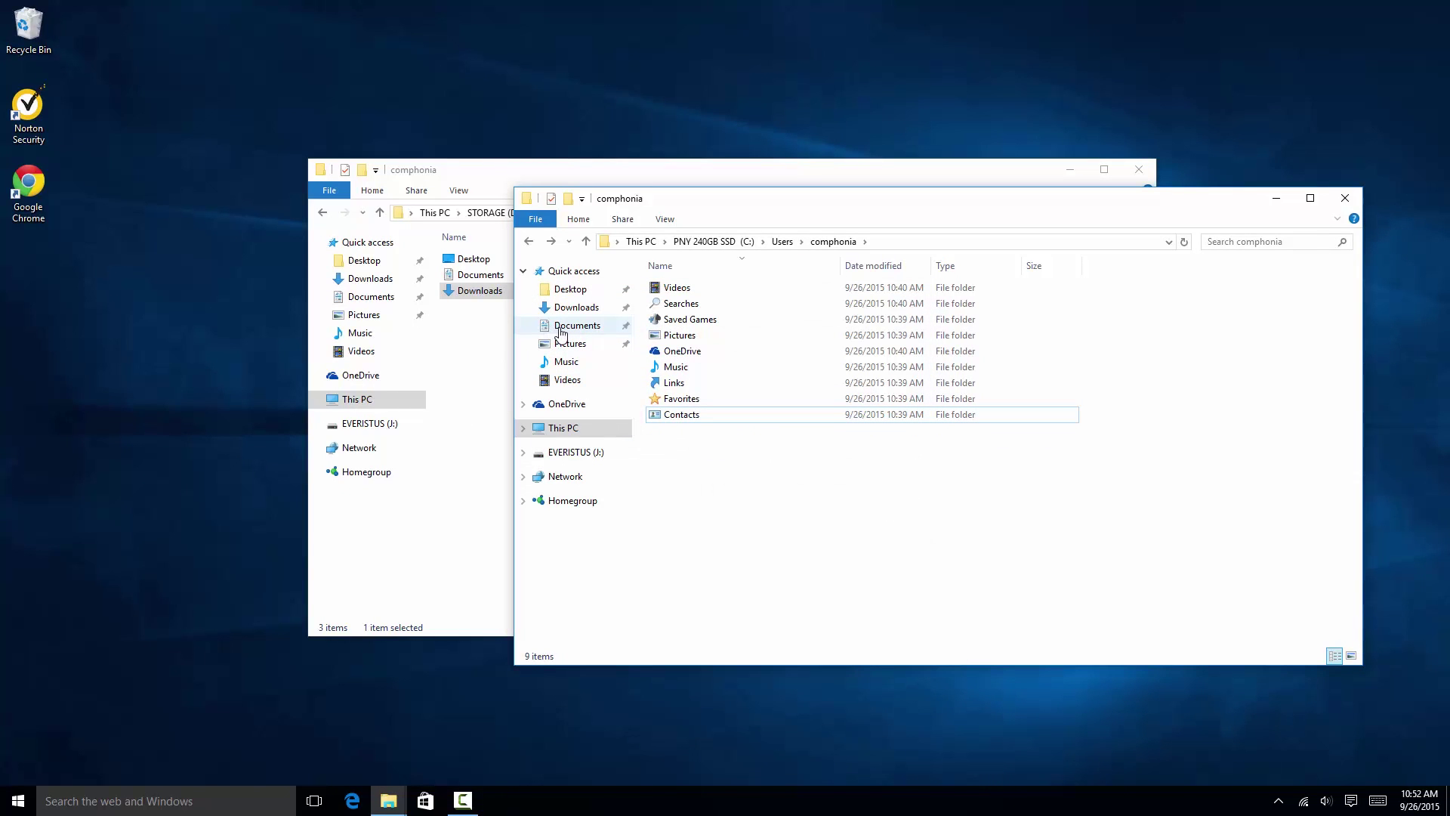
pyautogui.click(561, 333)
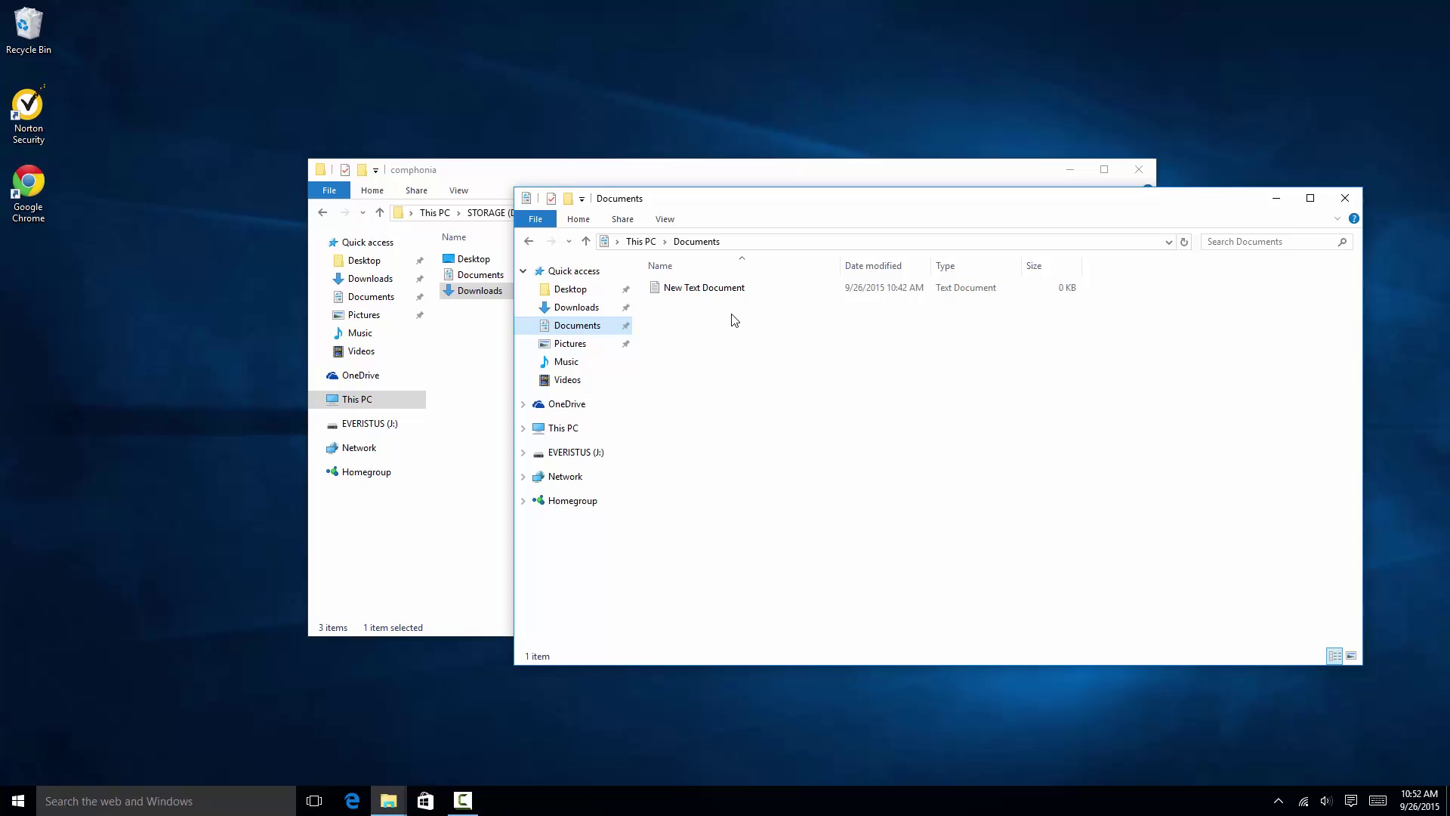
# - Check the Documents properties to confirm it now sits under D:\Users\comphonia
pyautogui.rightClick(565, 327)
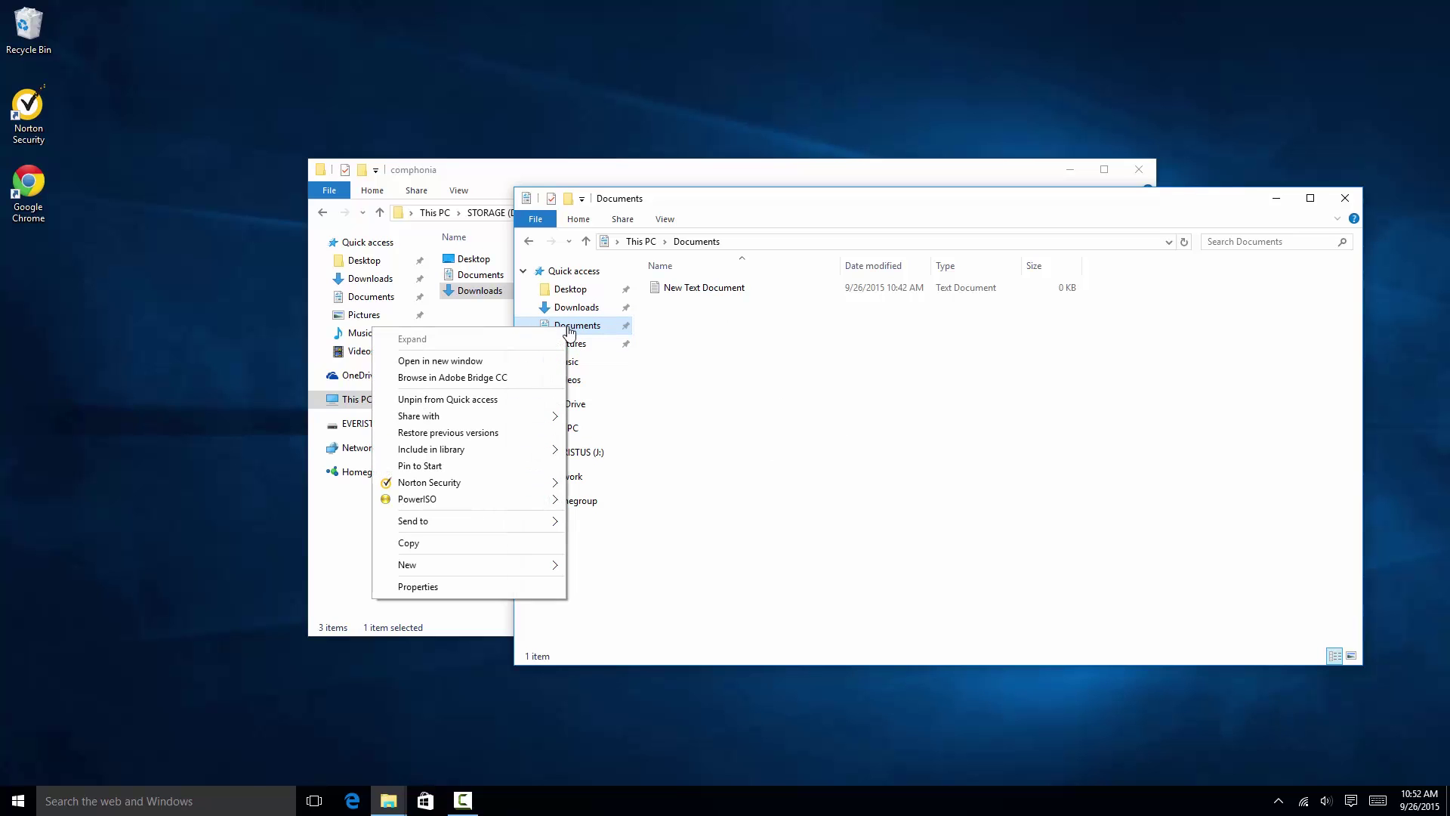
pyautogui.click(489, 588)
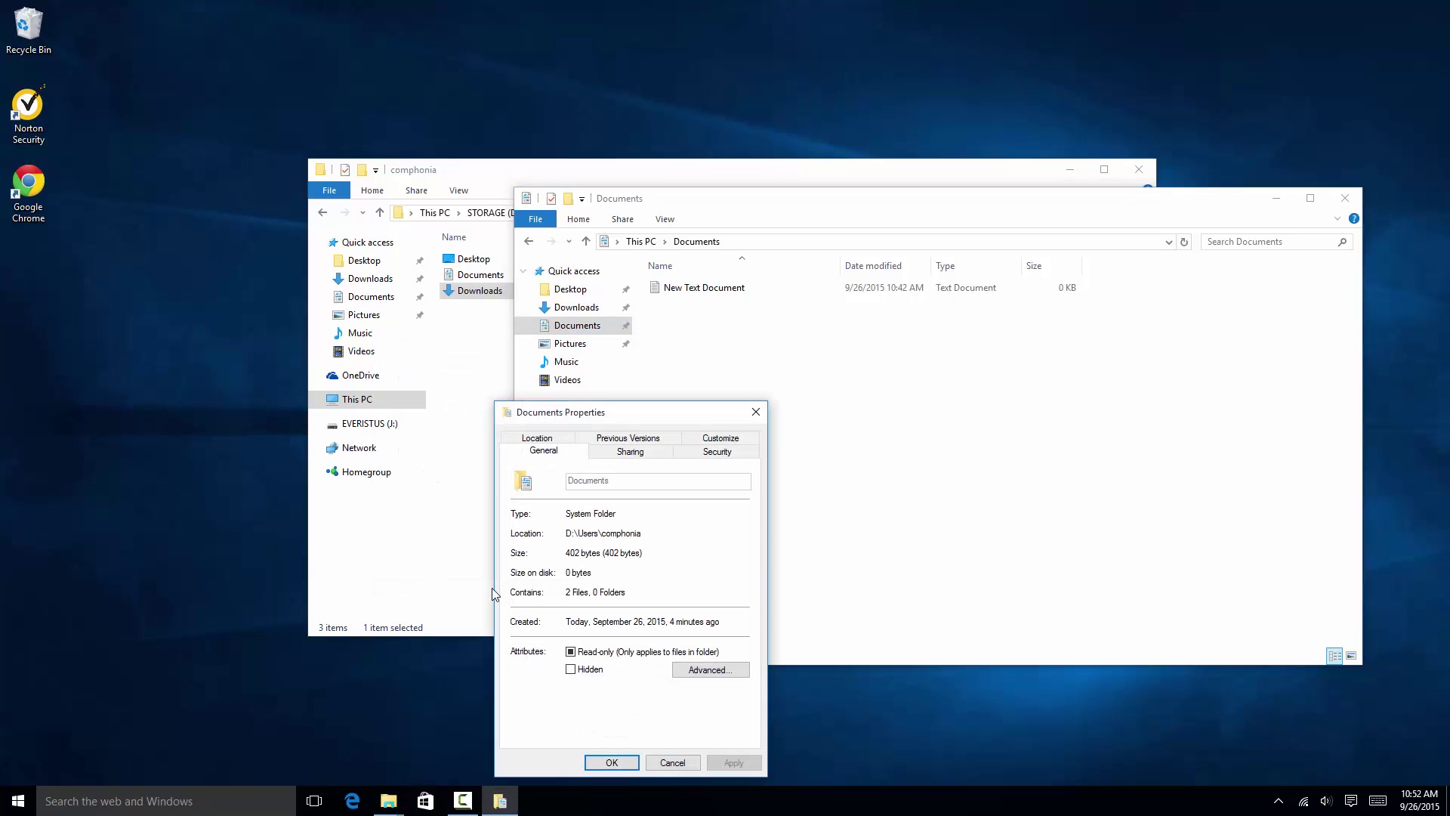
pyautogui.click(755, 412)
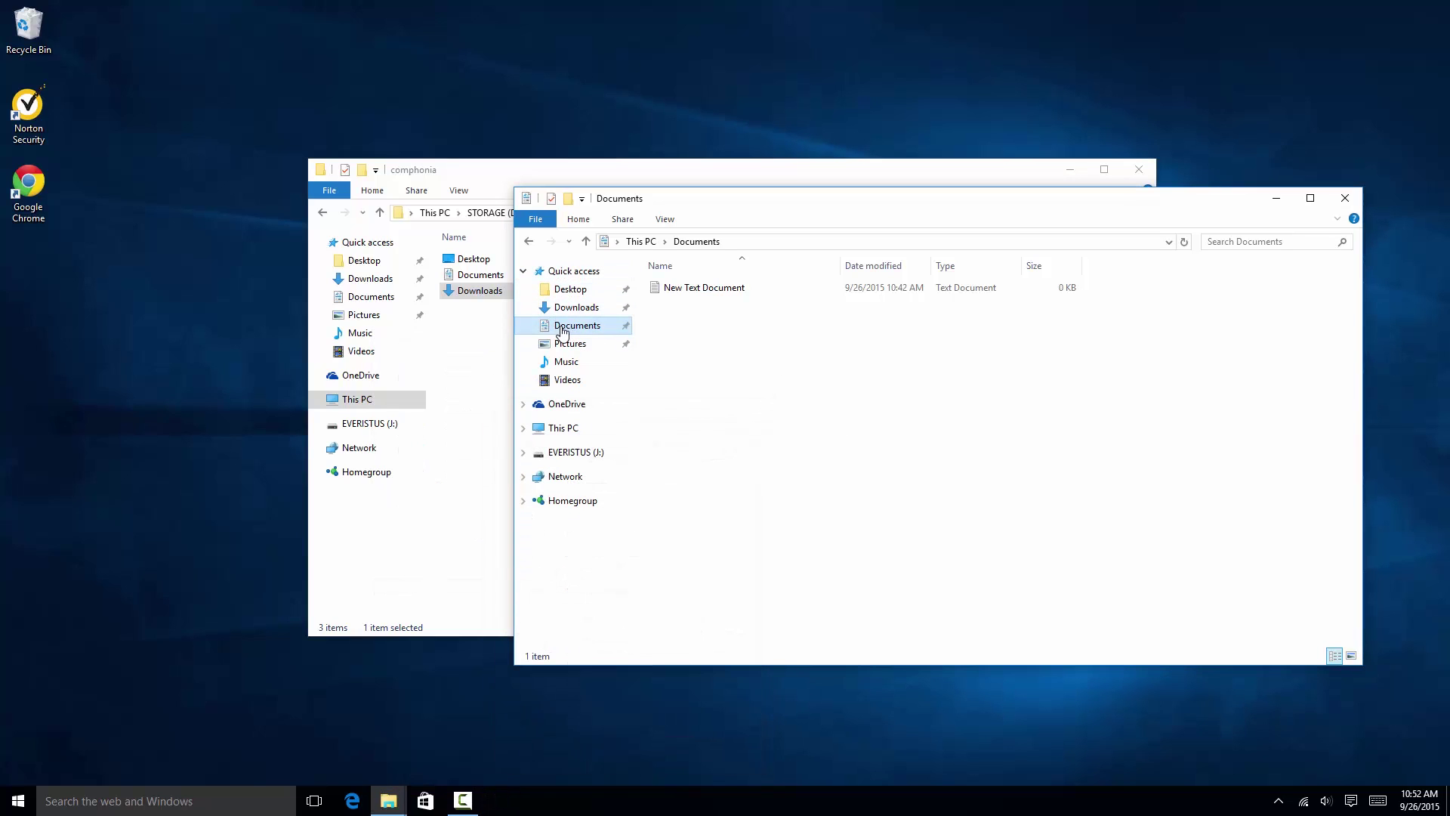
pyautogui.rightClick(563, 326)
pyautogui.click(445, 586)
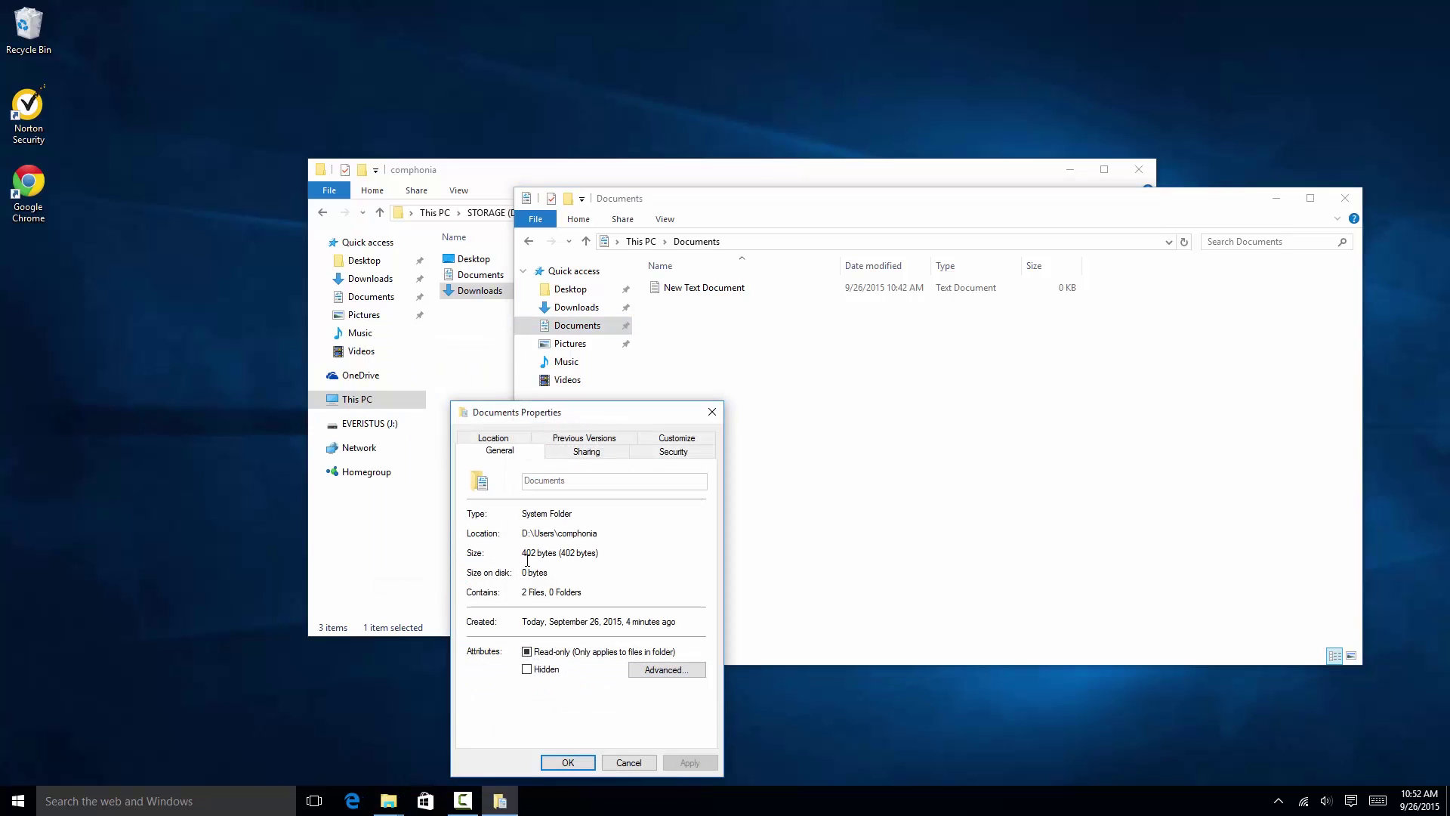
pyautogui.click(713, 411)
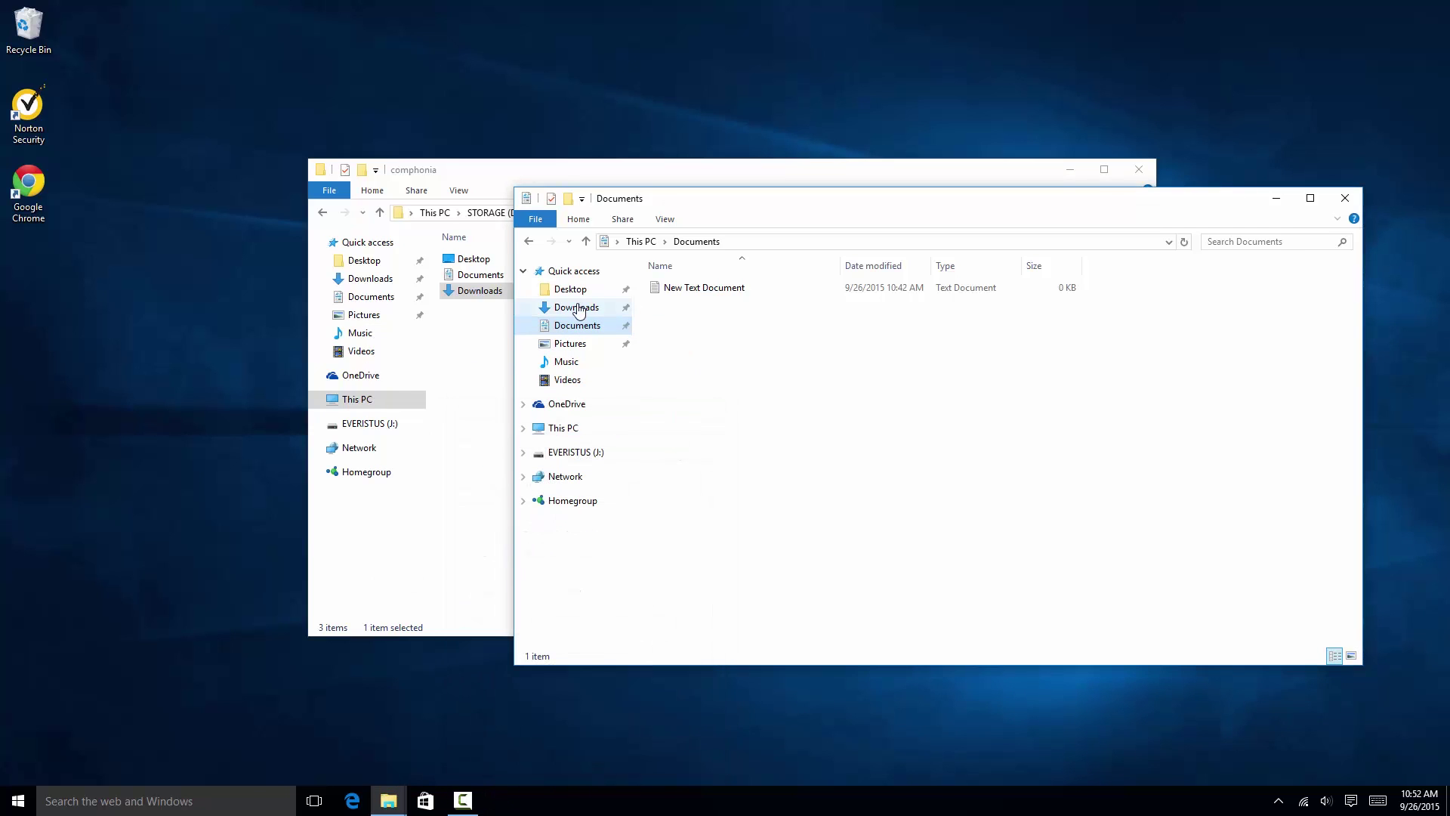
# - Check the Downloads and Desktop properties to confirm their current locations
pyautogui.rightClick(577, 307)
pyautogui.click(428, 564)
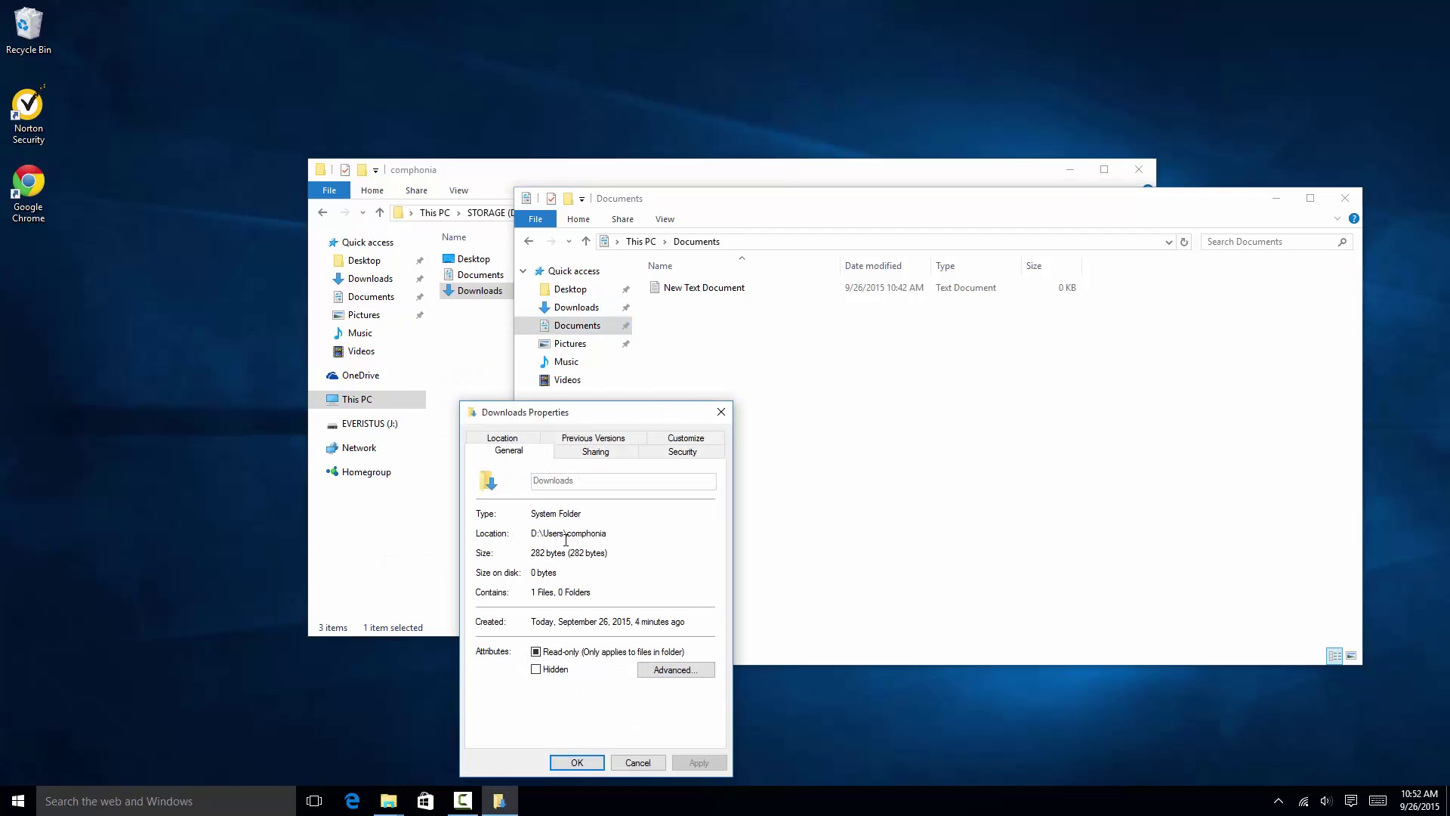
pyautogui.click(722, 412)
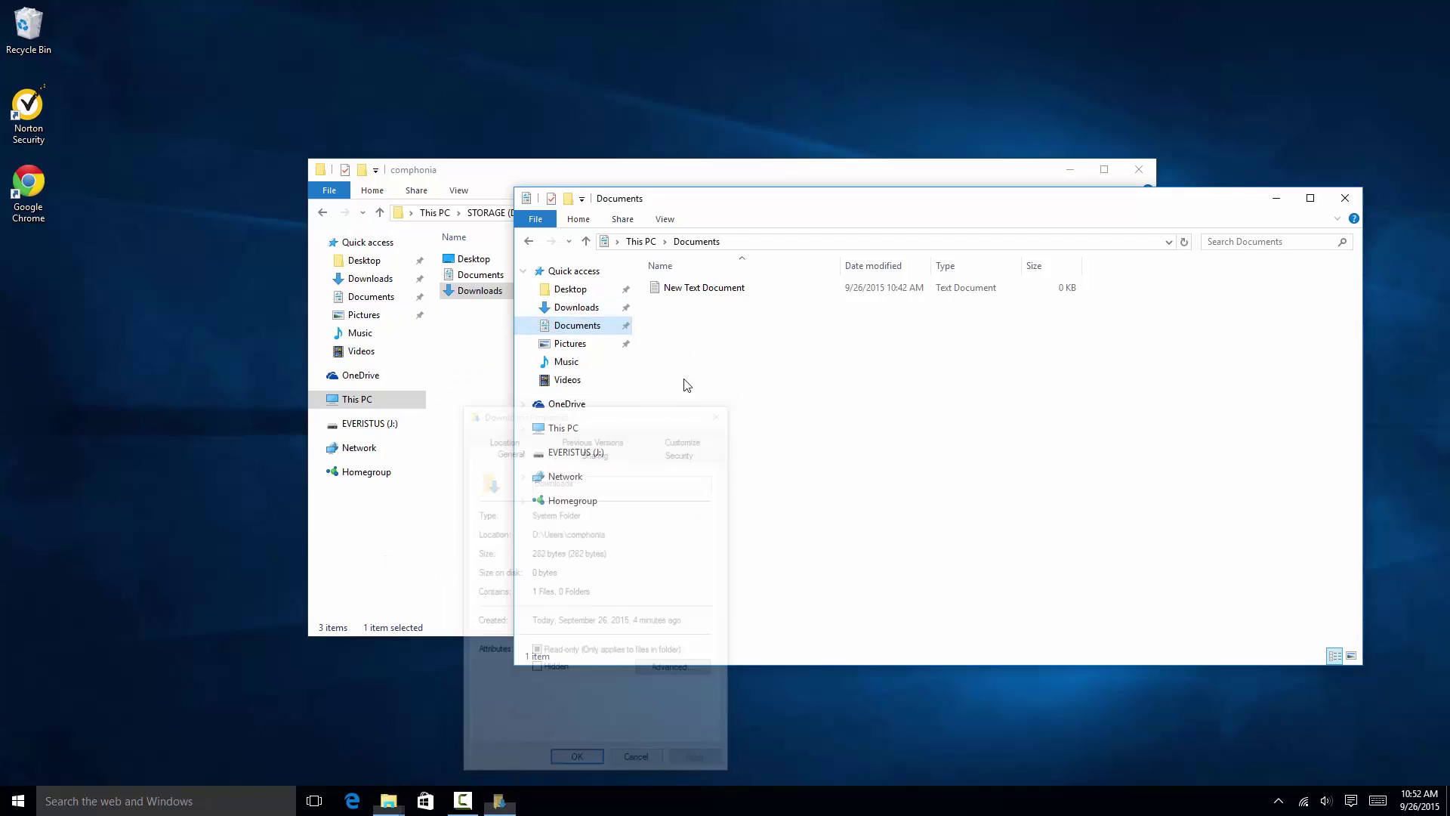
pyautogui.rightClick(563, 296)
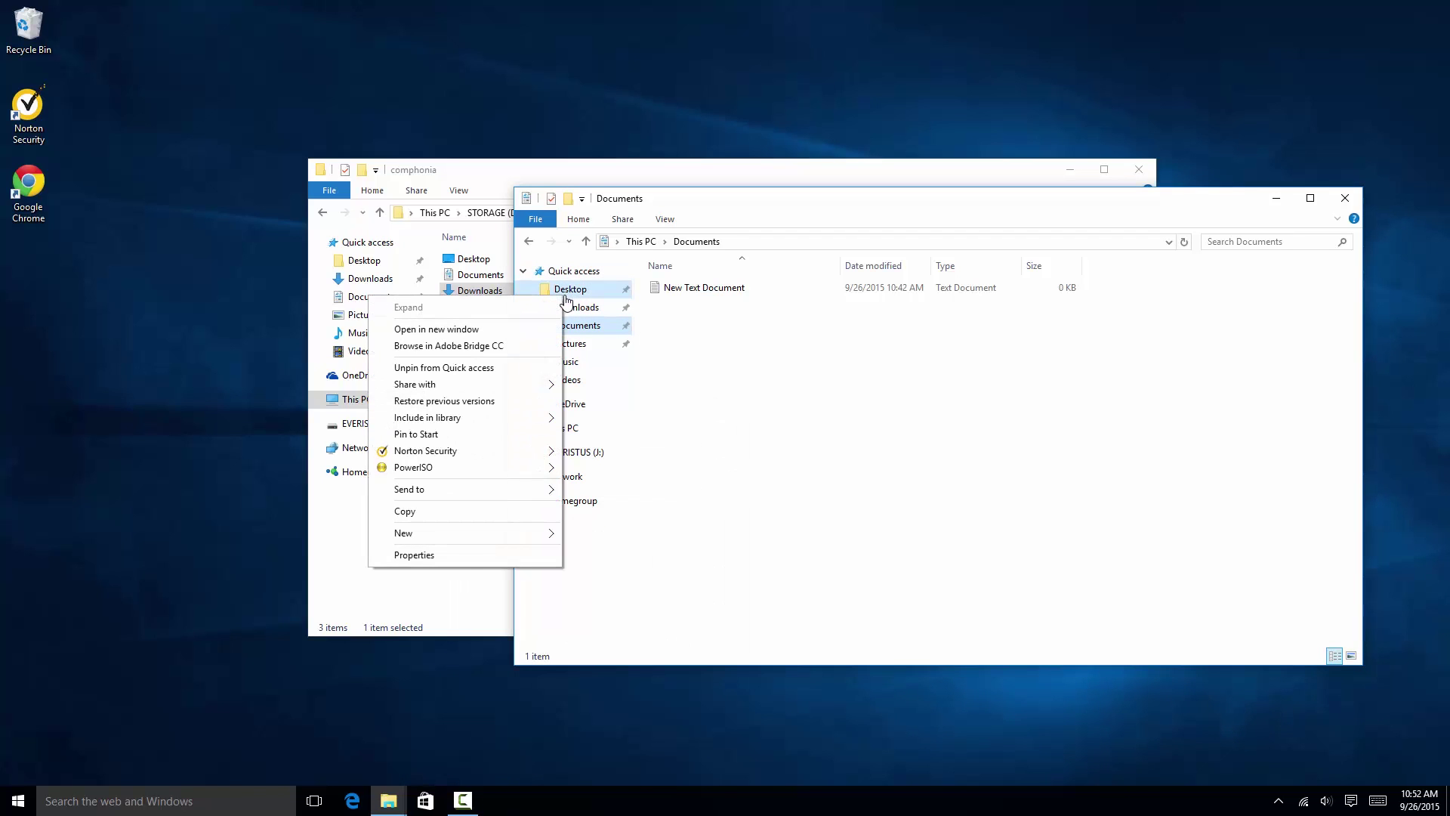
pyautogui.click(462, 559)
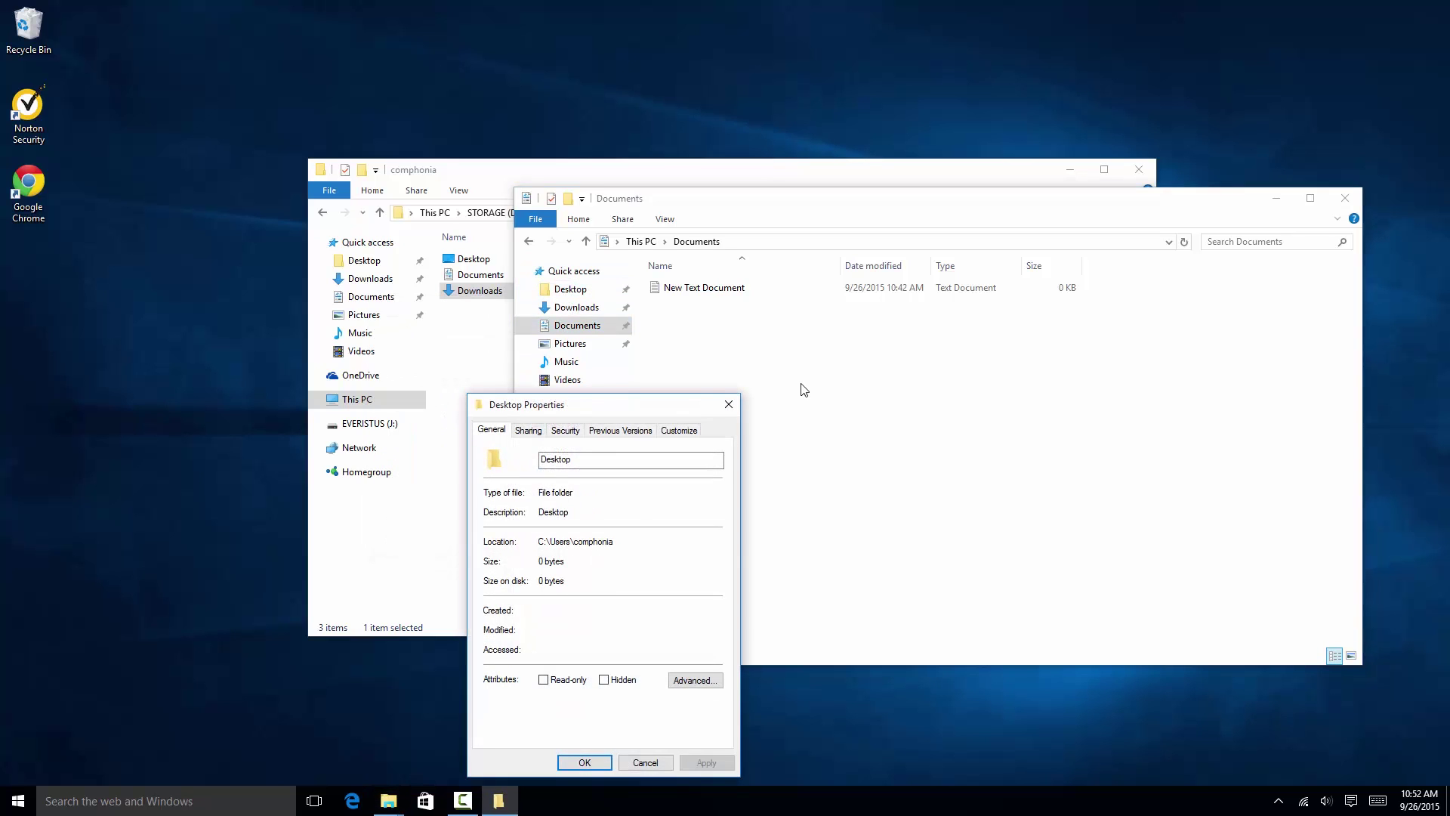
pyautogui.click(729, 404)
# - Close the Documents and D: comphonia windows and refresh the desktop twice
pyautogui.click(1345, 198)
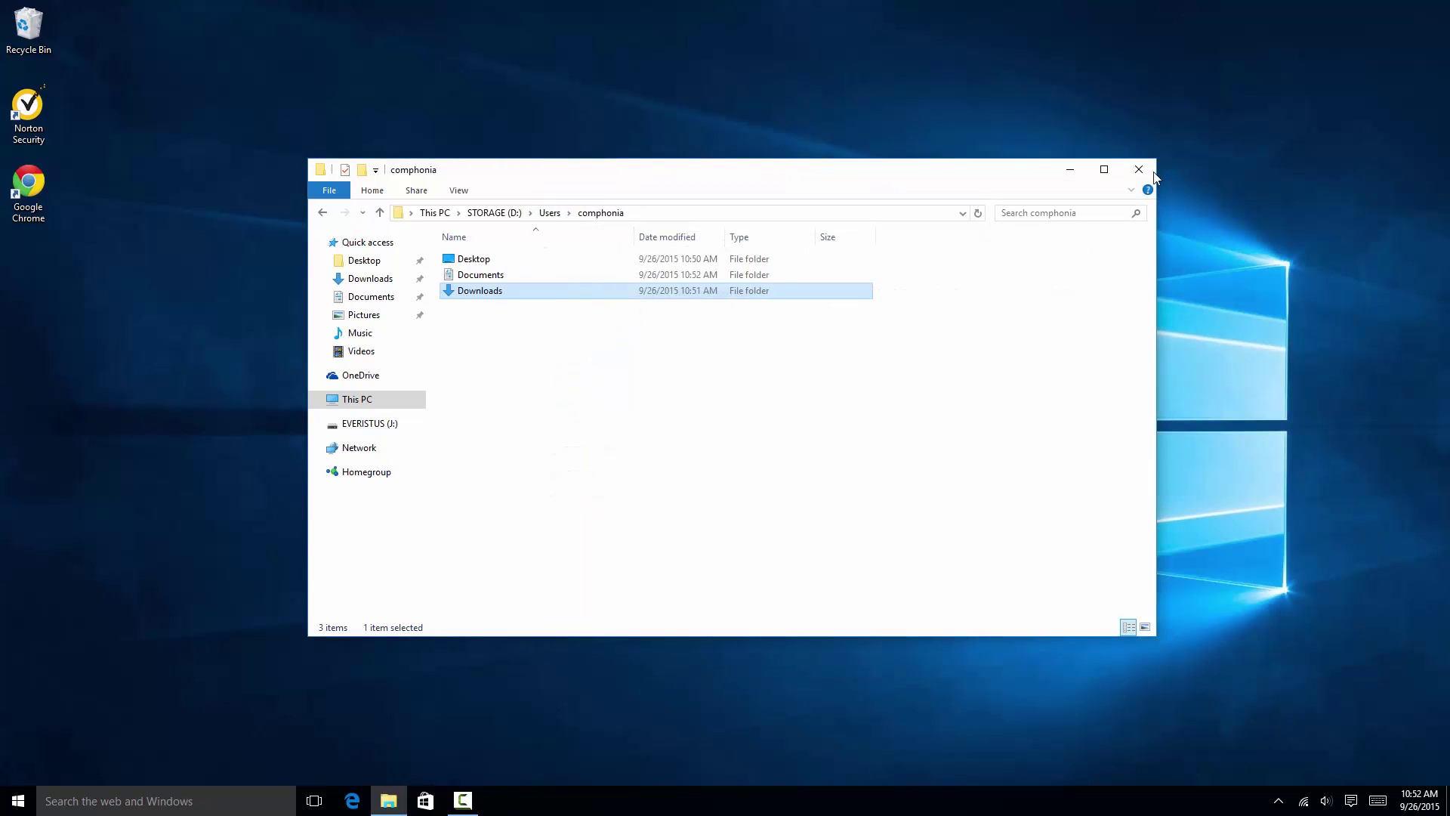
pyautogui.click(1151, 173)
pyautogui.rightClick(603, 16)
pyautogui.click(474, 65)
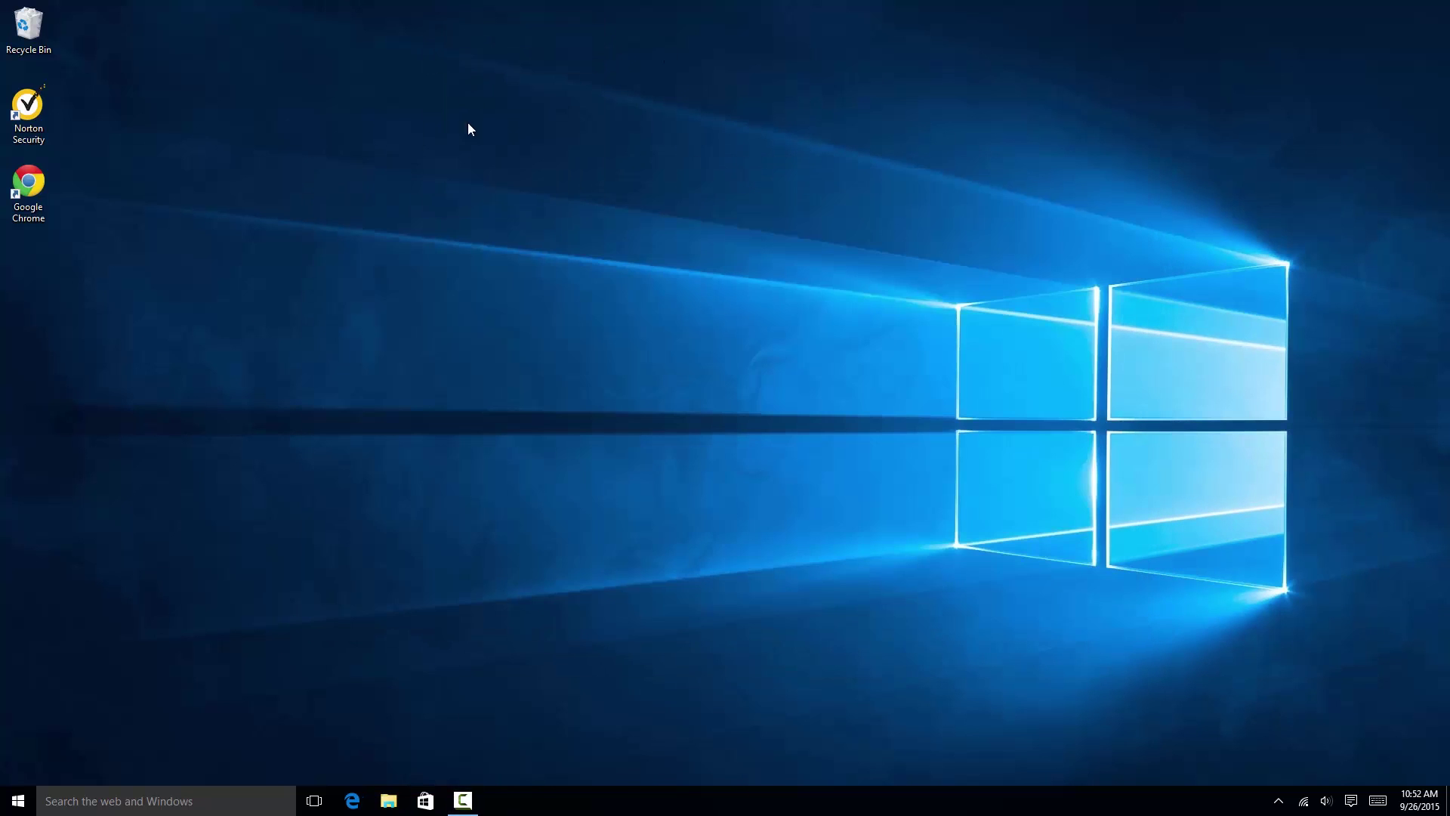
pyautogui.rightClick(297, 145)
pyautogui.click(411, 189)
# - In a new Explorer window, dismiss the Desktop unavailable error and open C:\Users\comphonia
pyautogui.click(389, 801)
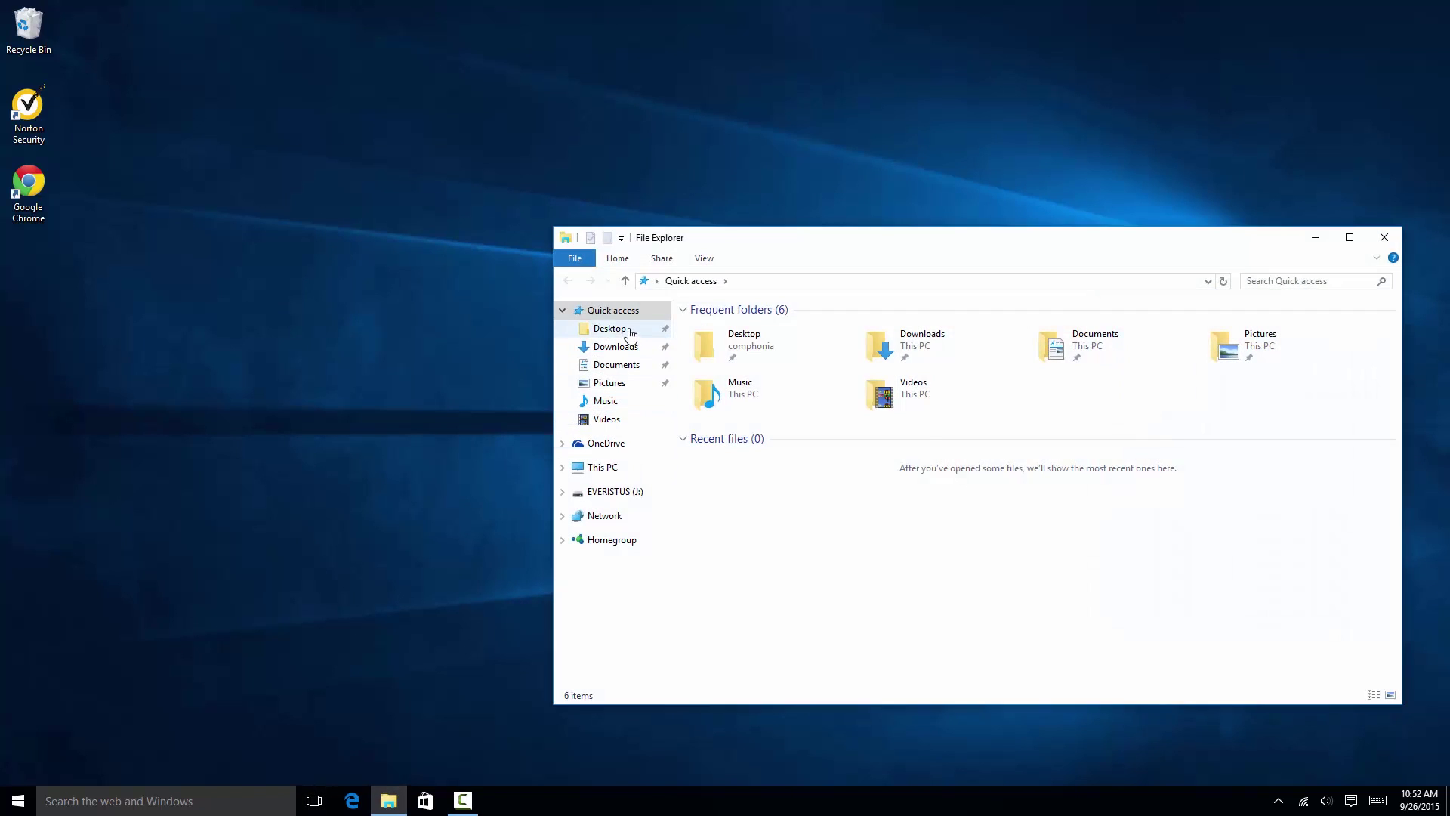
pyautogui.click(629, 333)
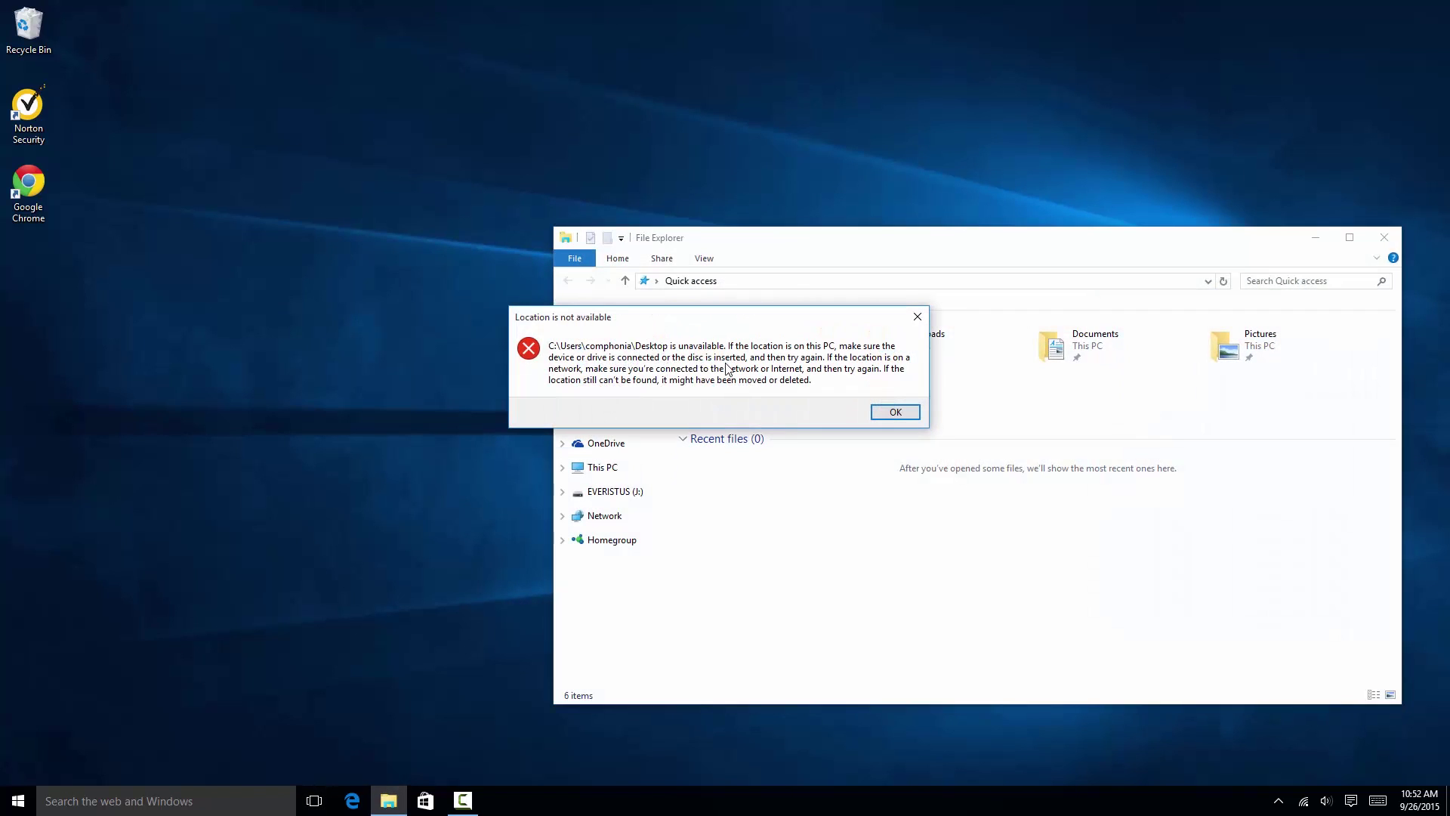
pyautogui.click(894, 411)
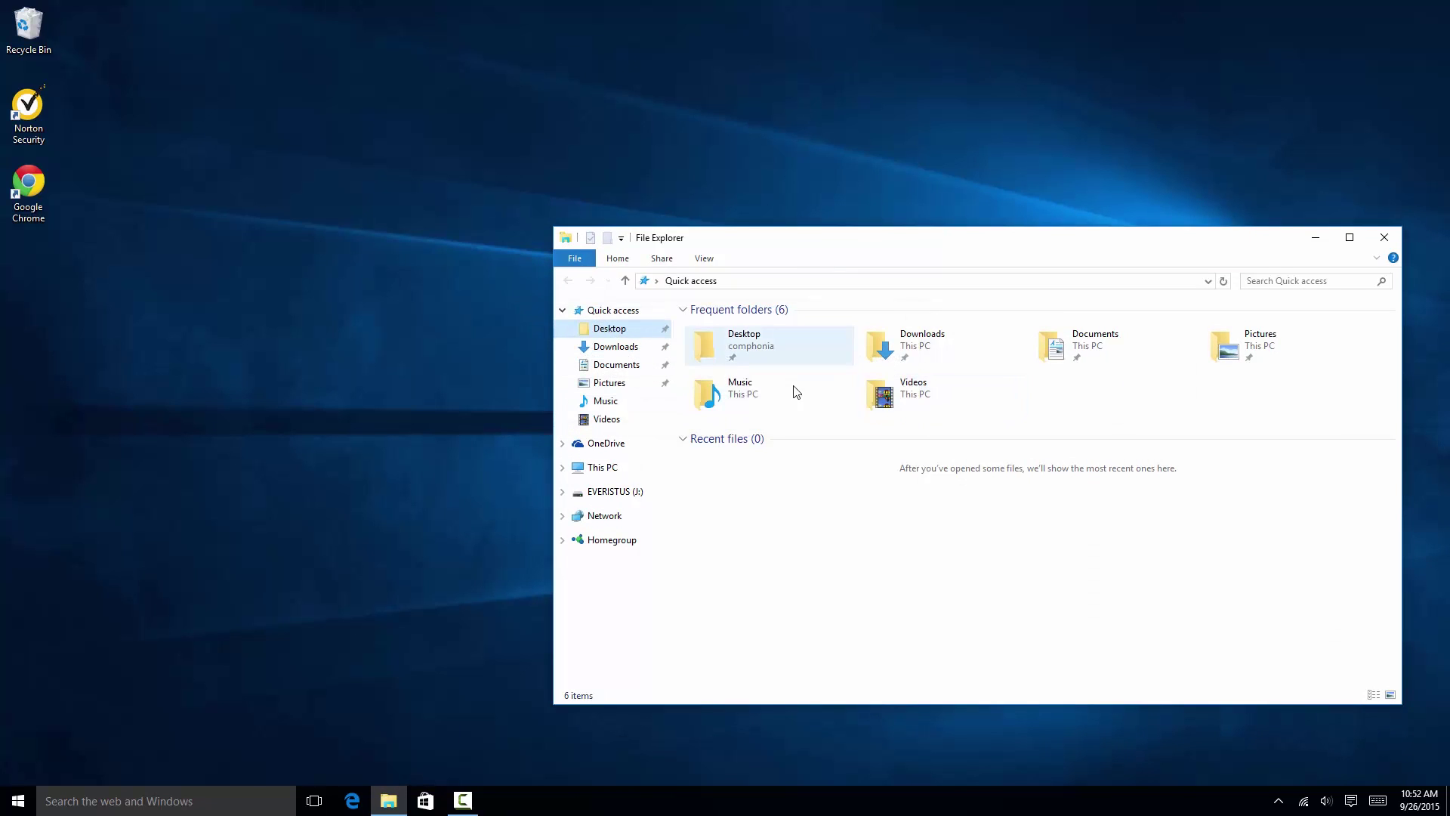
pyautogui.click(613, 491)
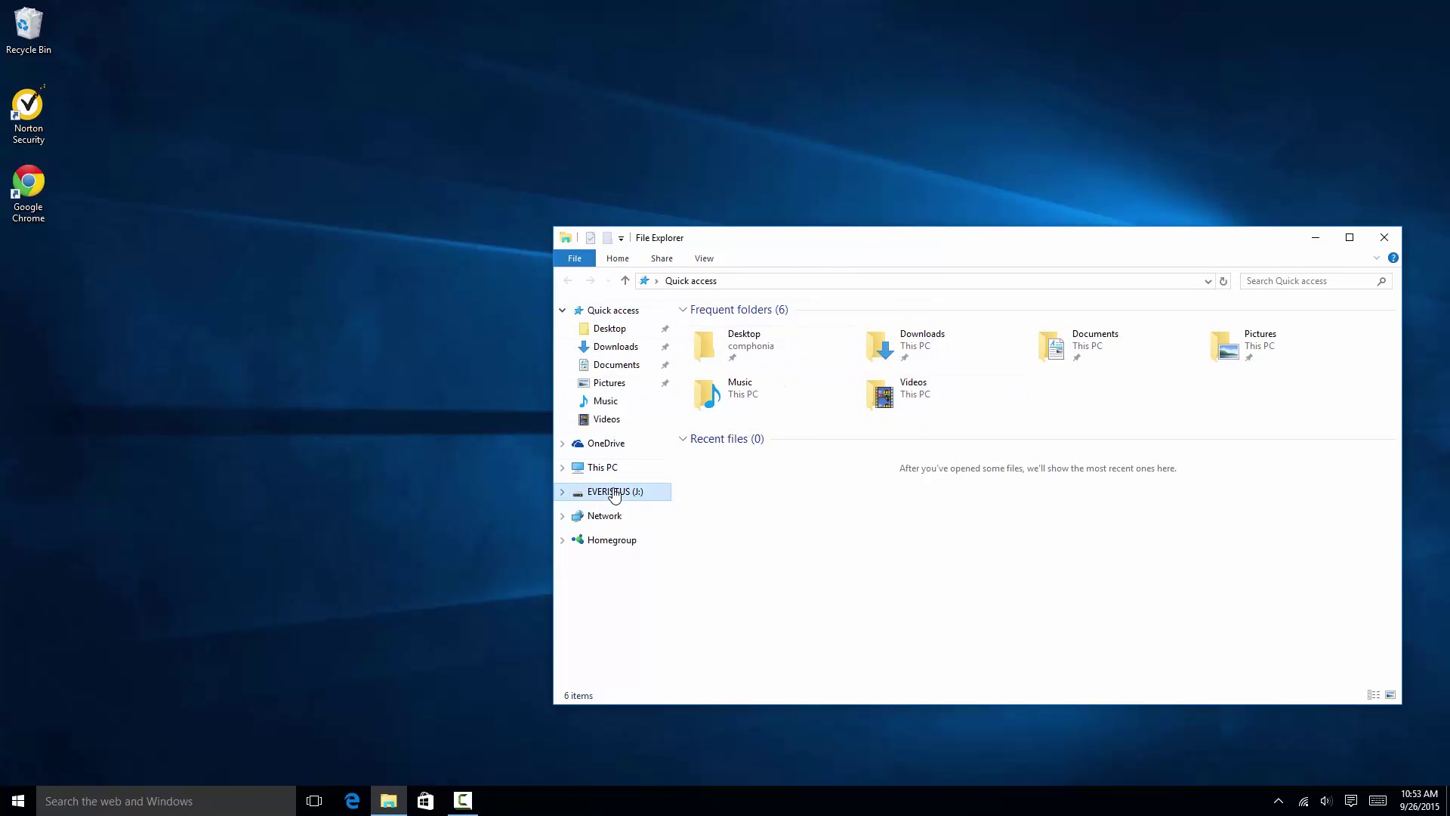
pyautogui.click(605, 469)
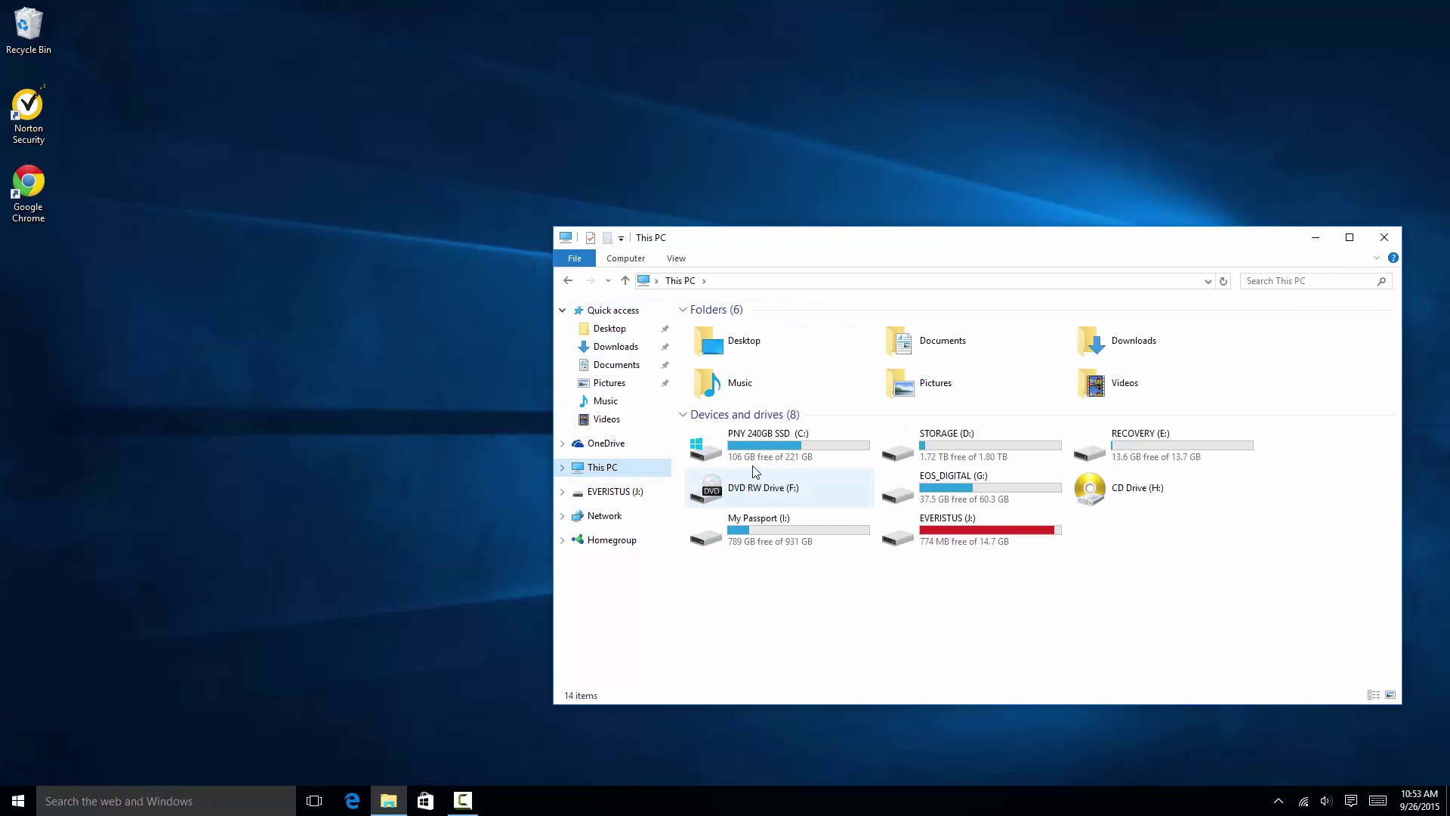
pyautogui.doubleClick(740, 485)
pyautogui.doubleClick(737, 453)
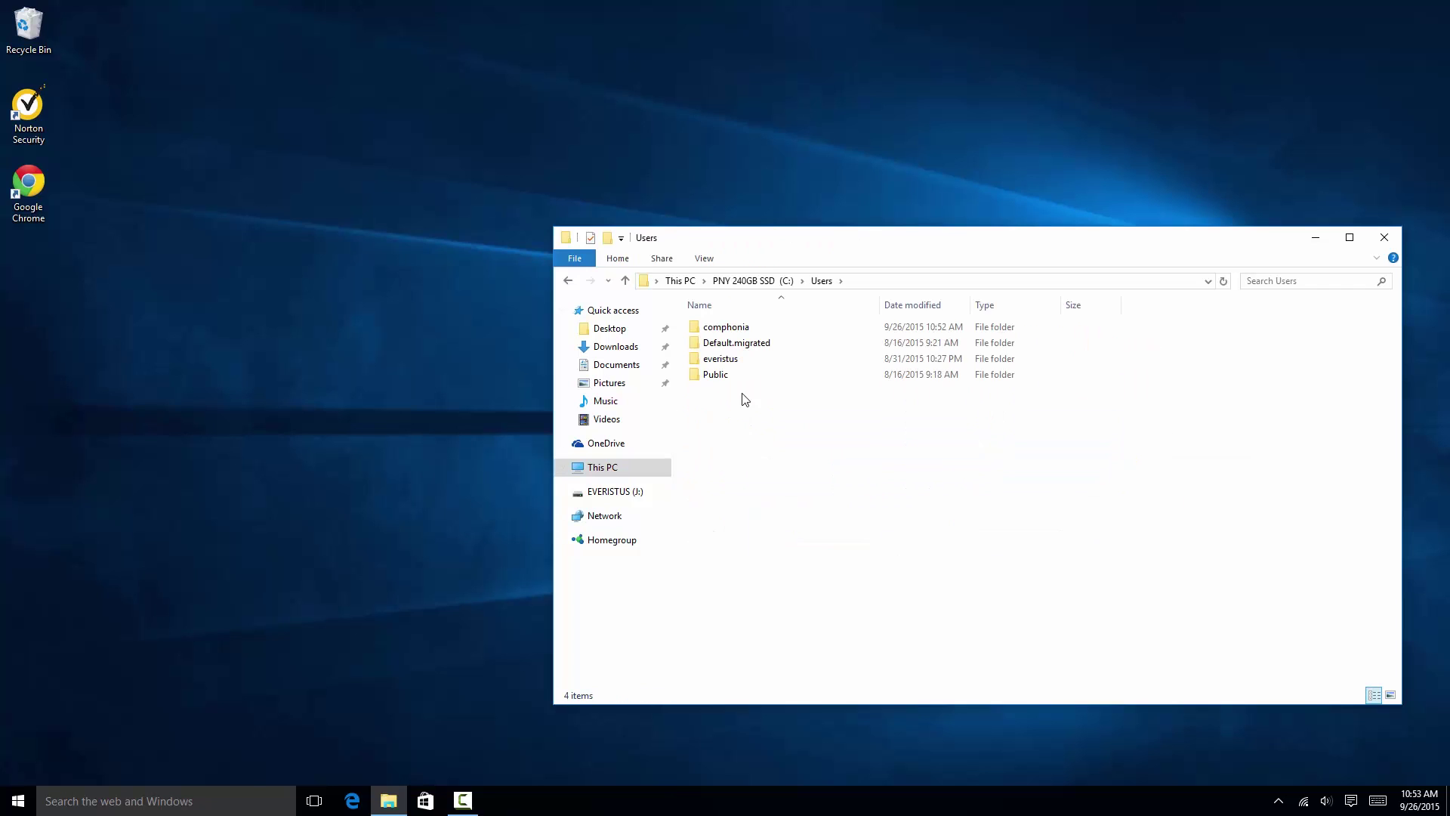
pyautogui.doubleClick(752, 338)
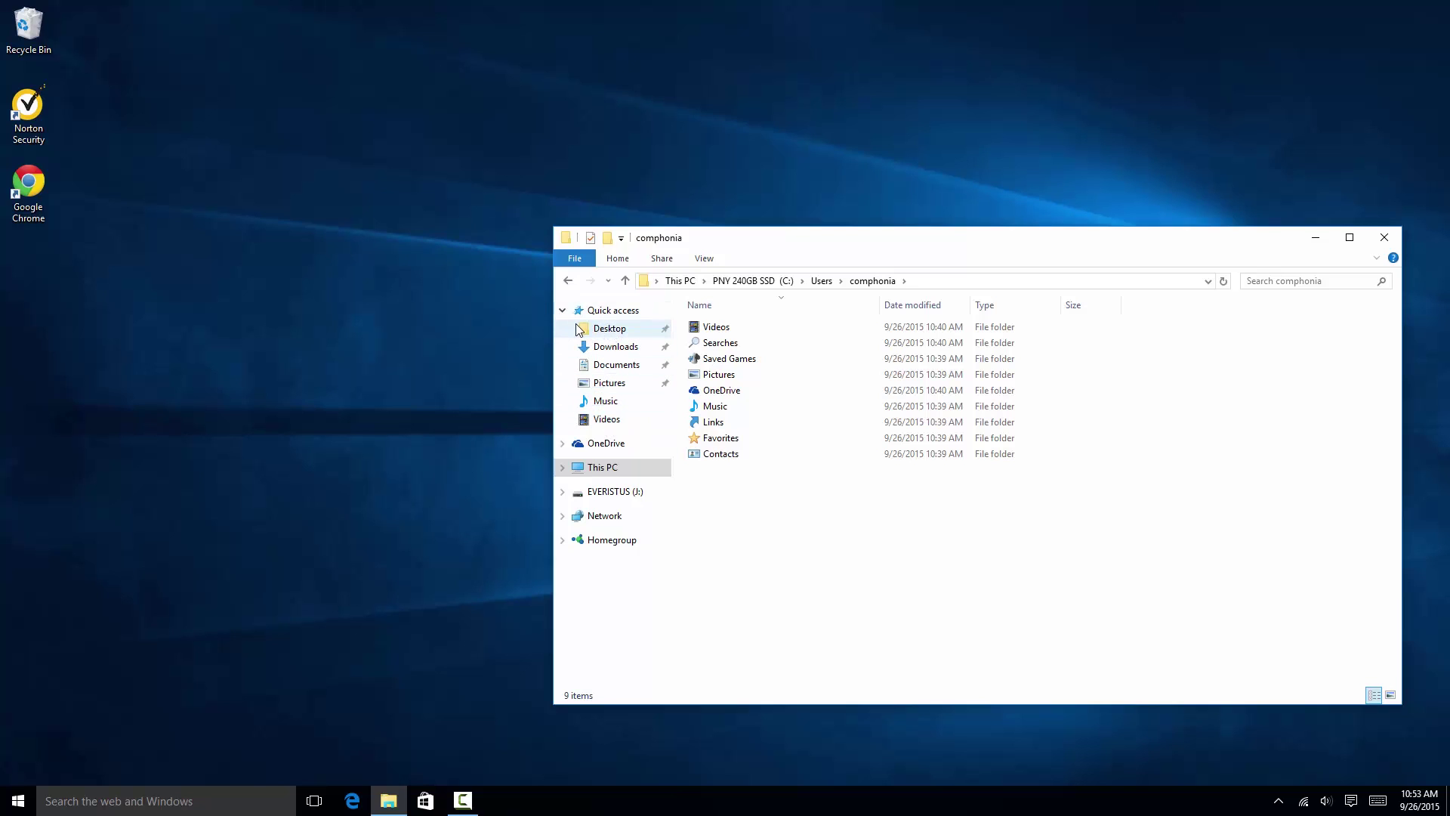
# - Expand This PC and check the Desktop folder's Location and General properties
pyautogui.click(564, 474)
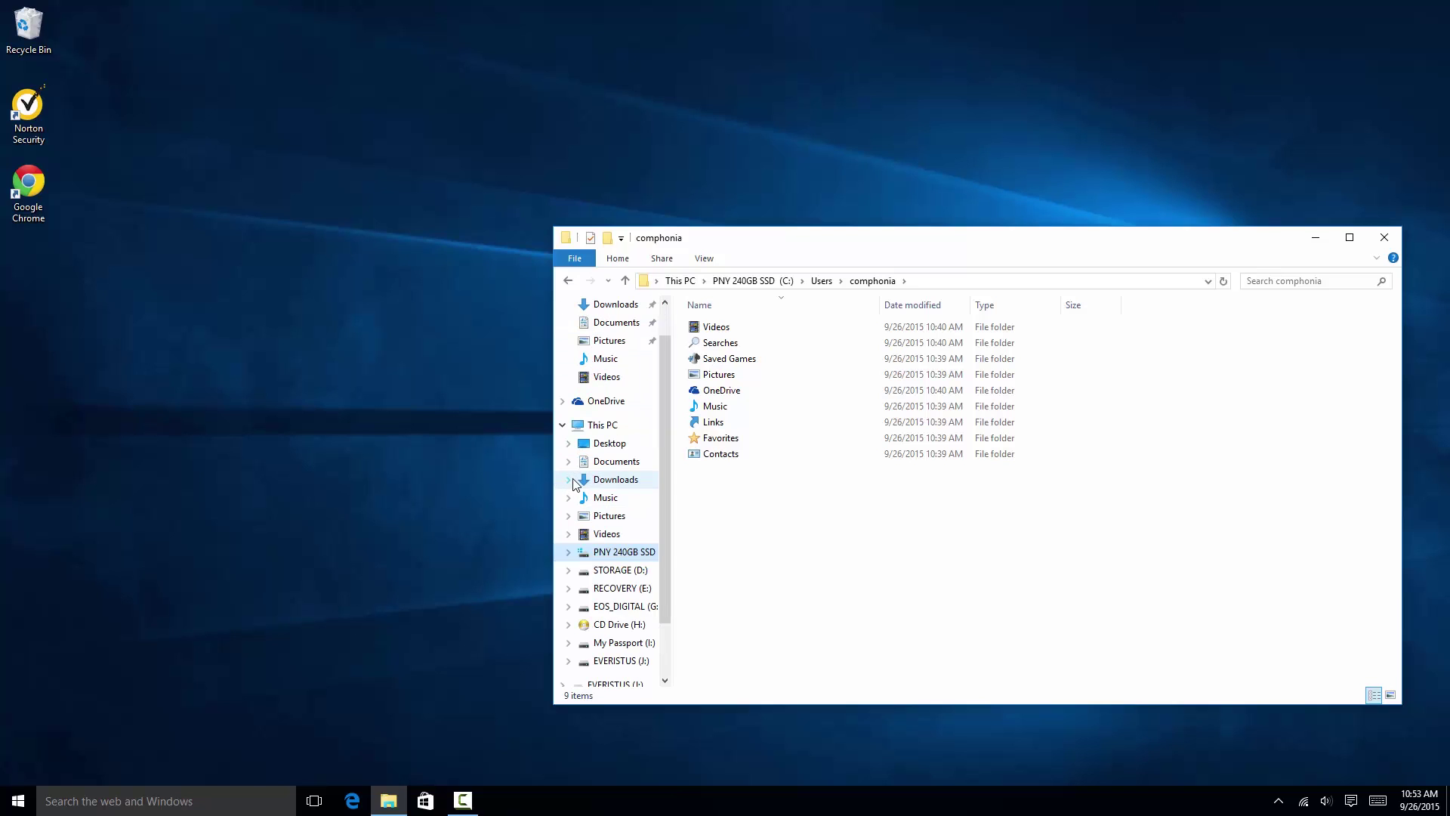
pyautogui.scroll(1, 631, 385)
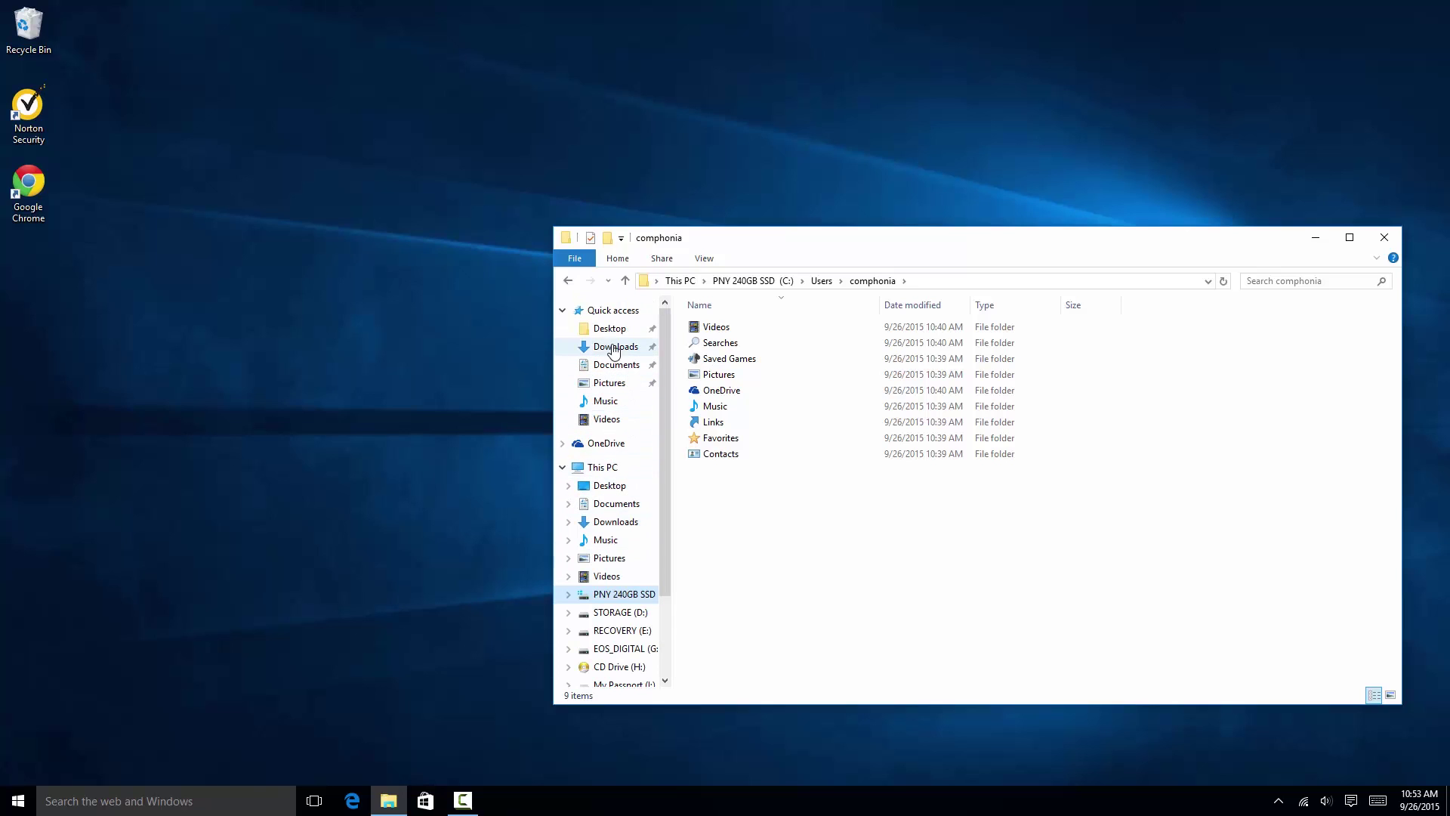
pyautogui.click(568, 312)
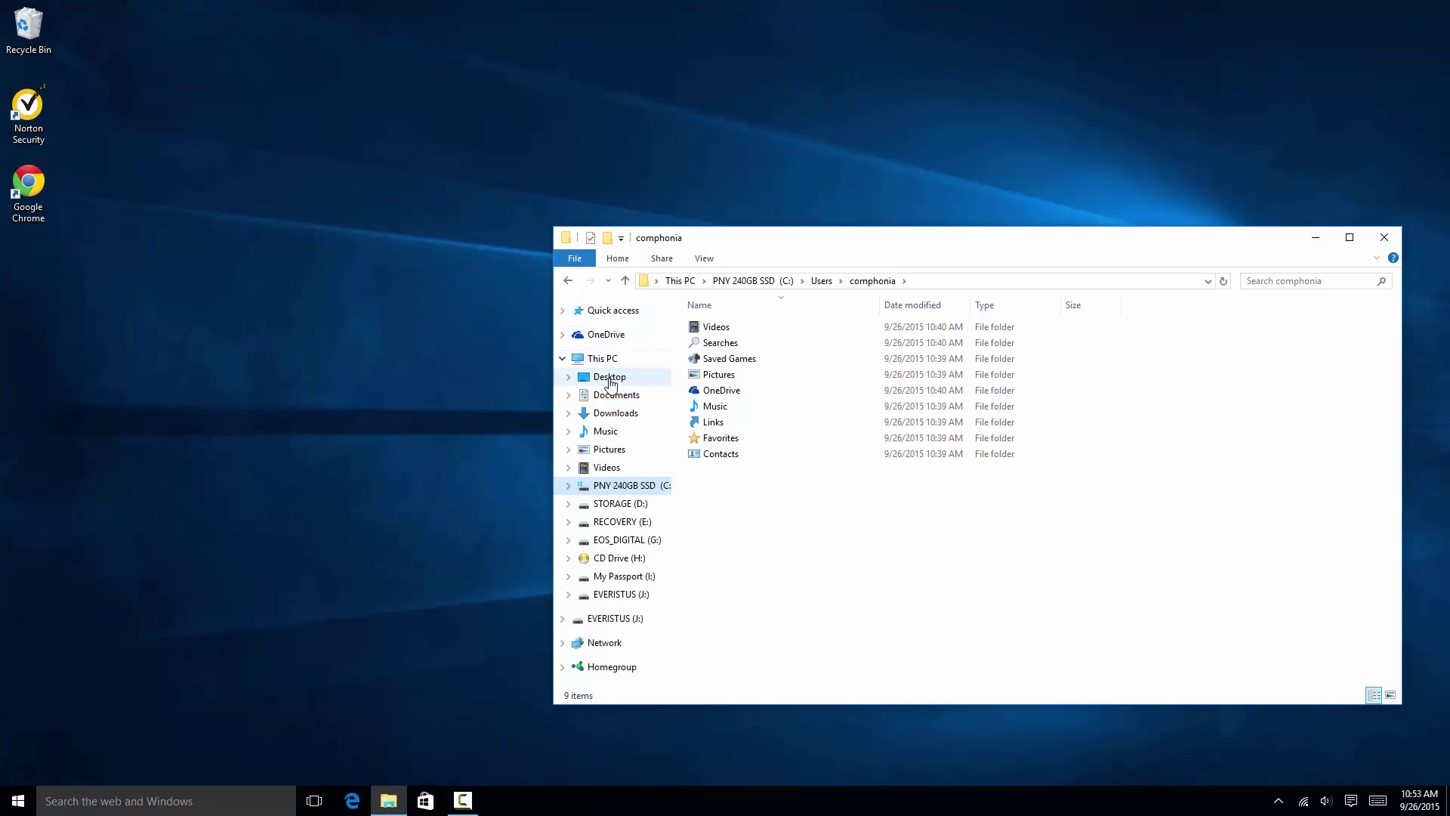
pyautogui.click(610, 377)
pyautogui.rightClick(612, 384)
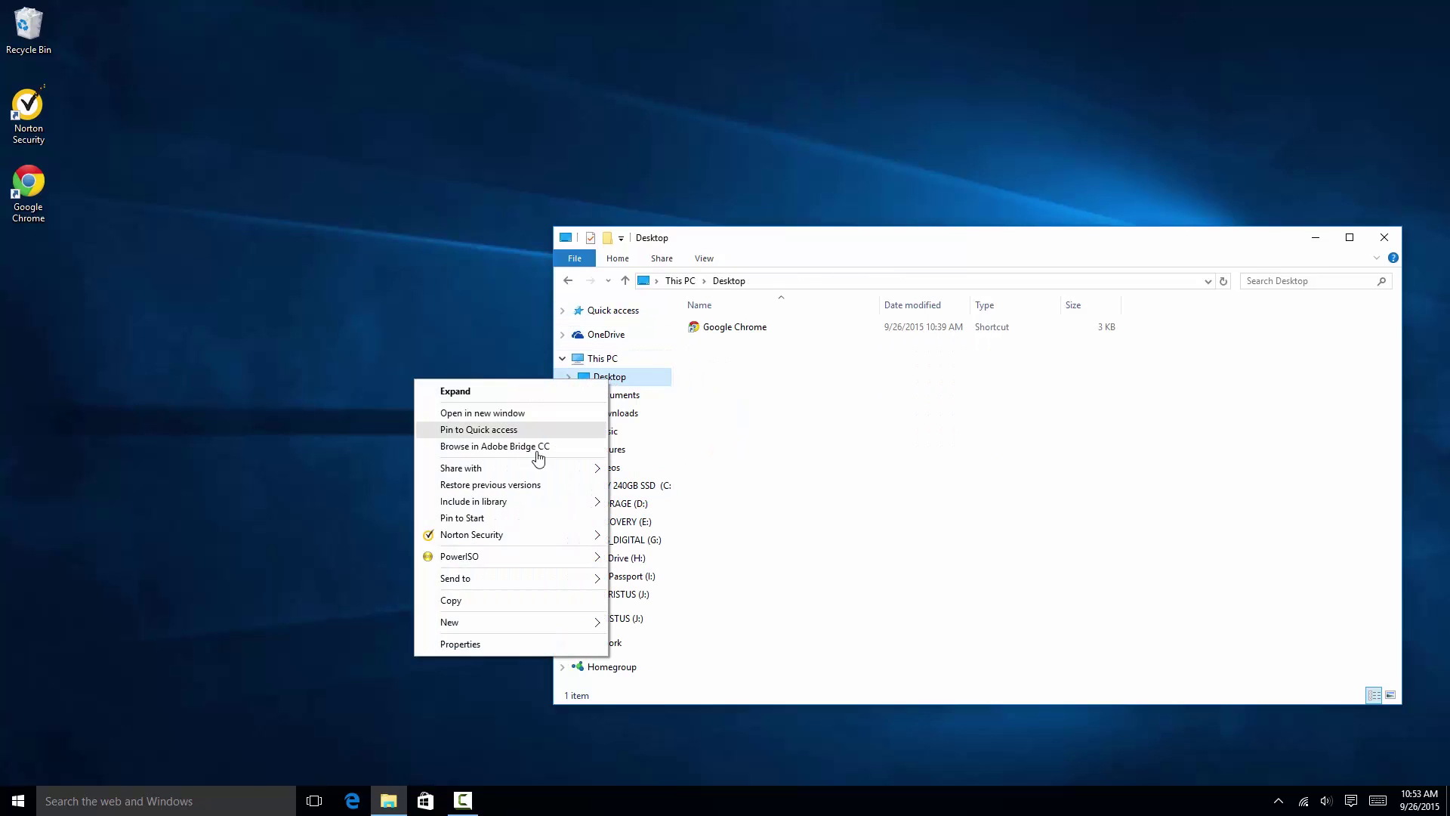
pyautogui.click(477, 646)
pyautogui.click(607, 453)
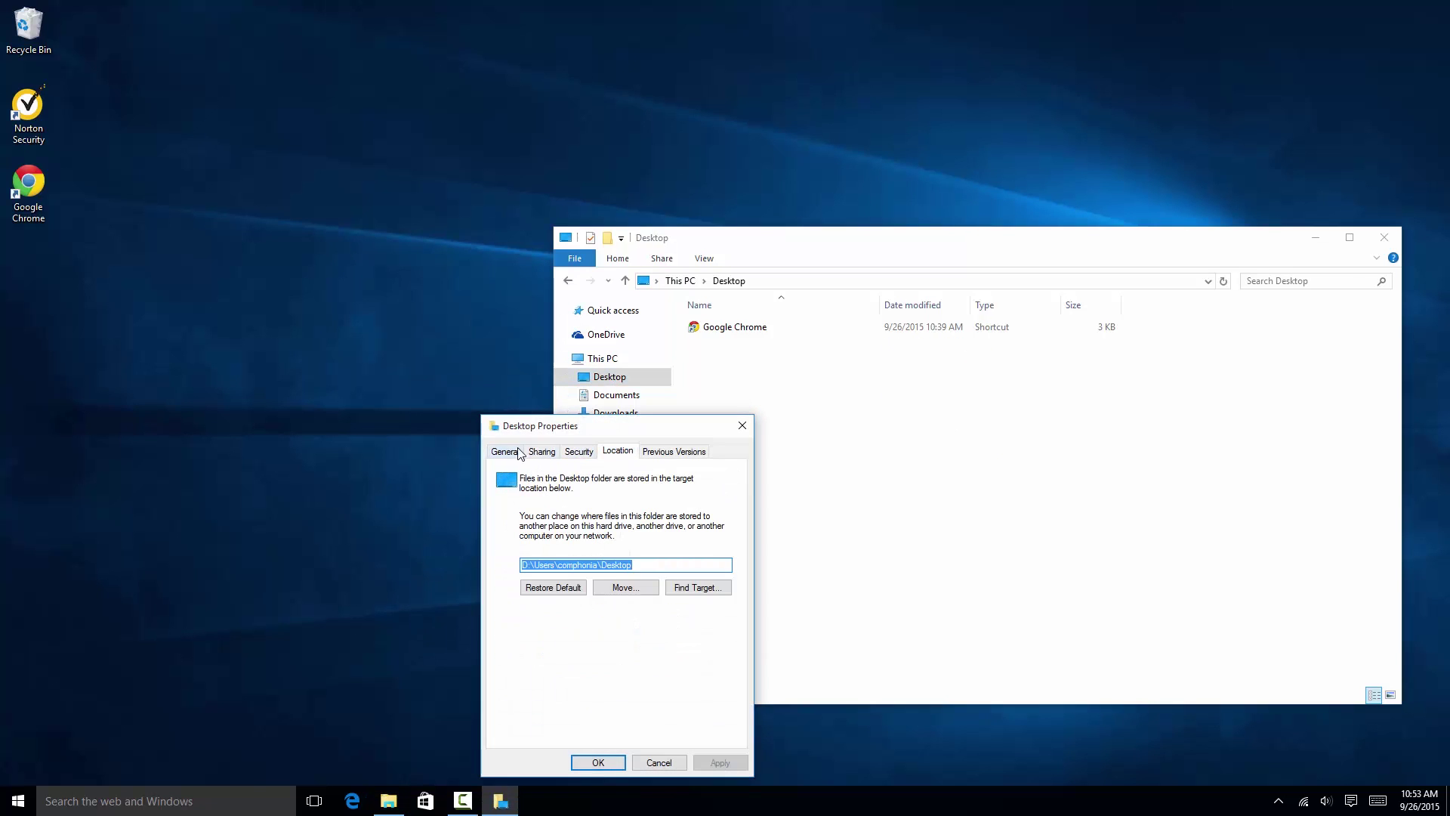
pyautogui.click(520, 453)
pyautogui.click(743, 426)
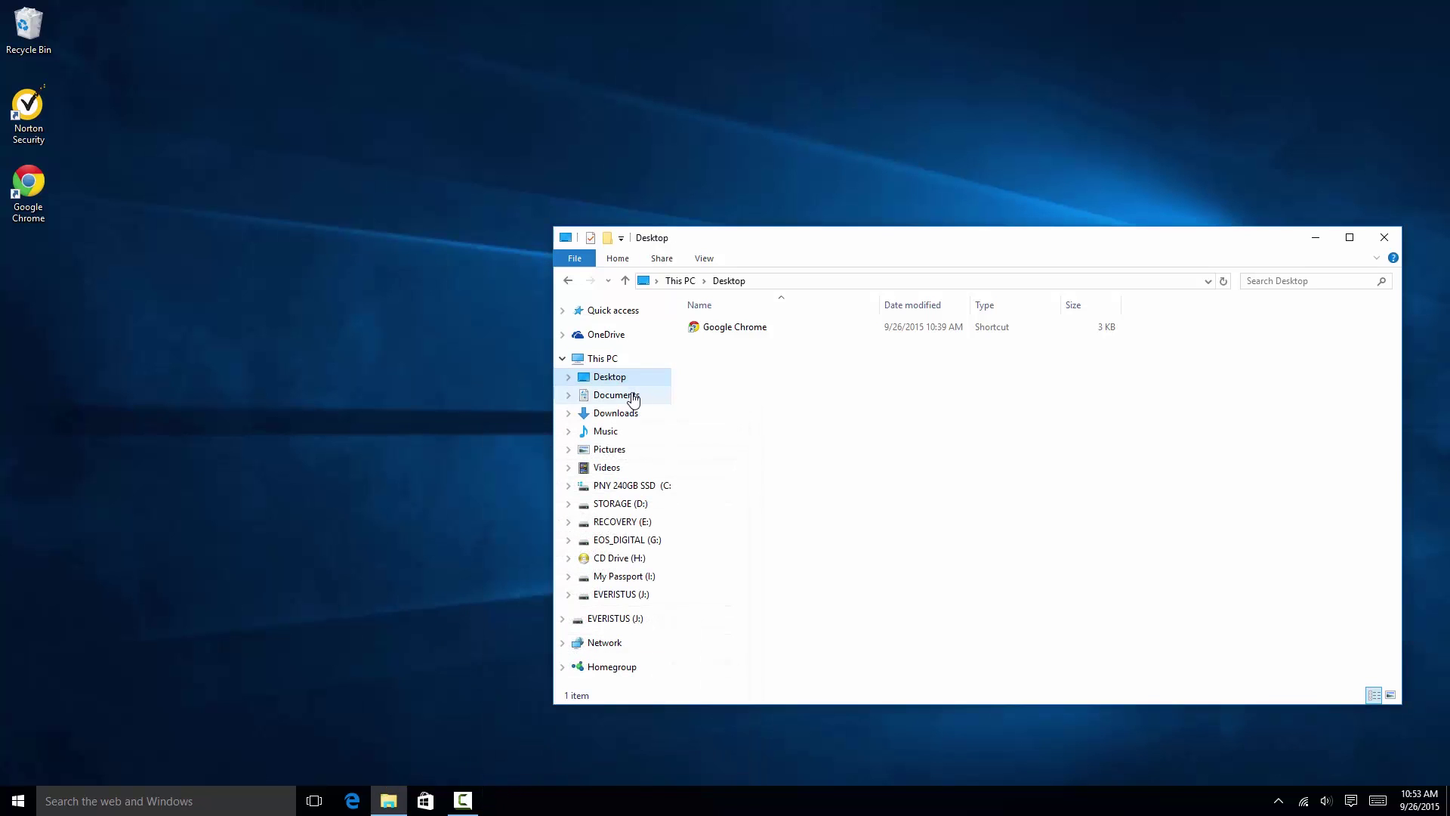
# - Check the Documents folder's properties, dismissing a Norton alert, then return to This PC
pyautogui.rightClick(630, 397)
pyautogui.click(531, 667)
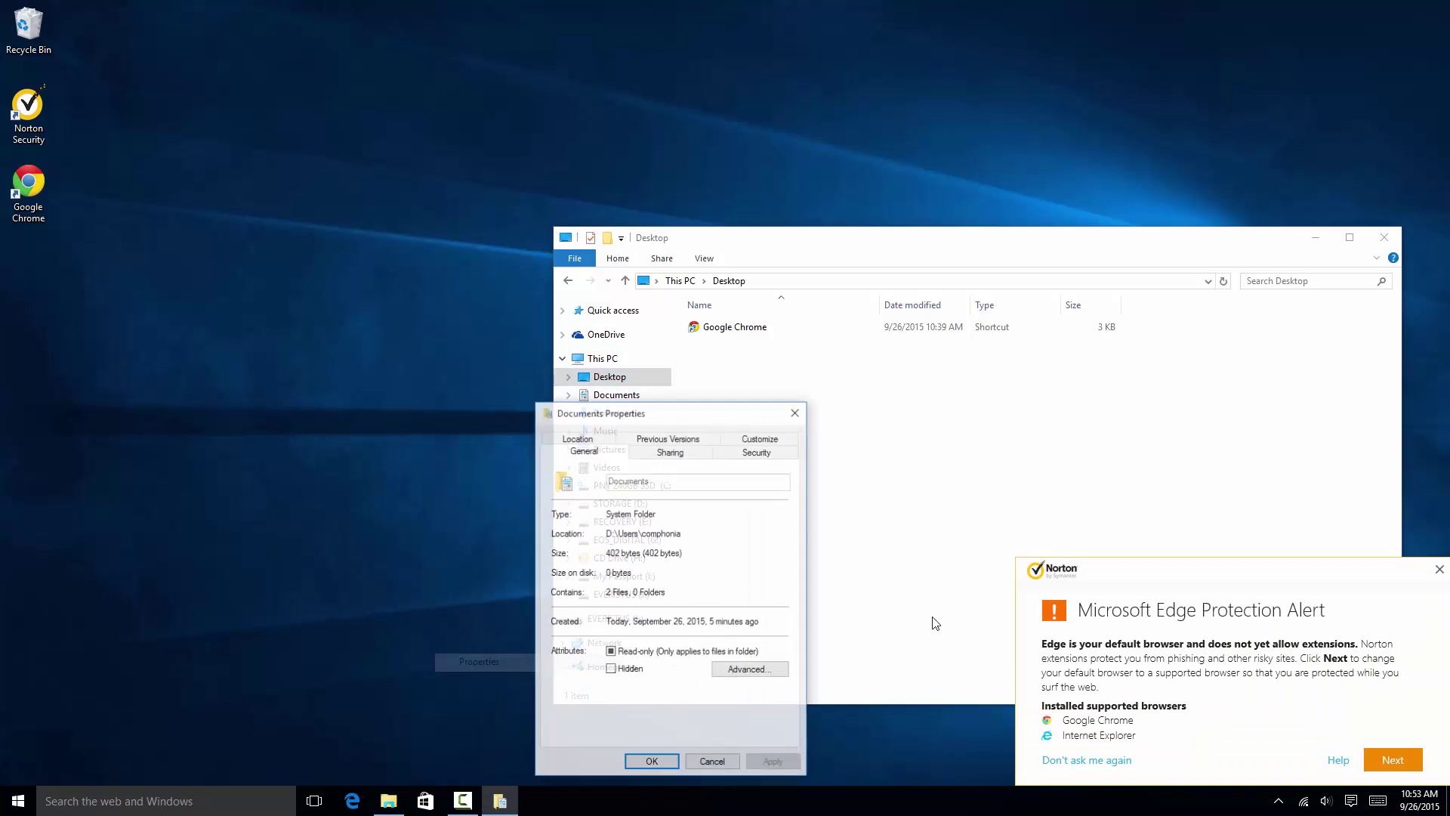
pyautogui.click(1439, 571)
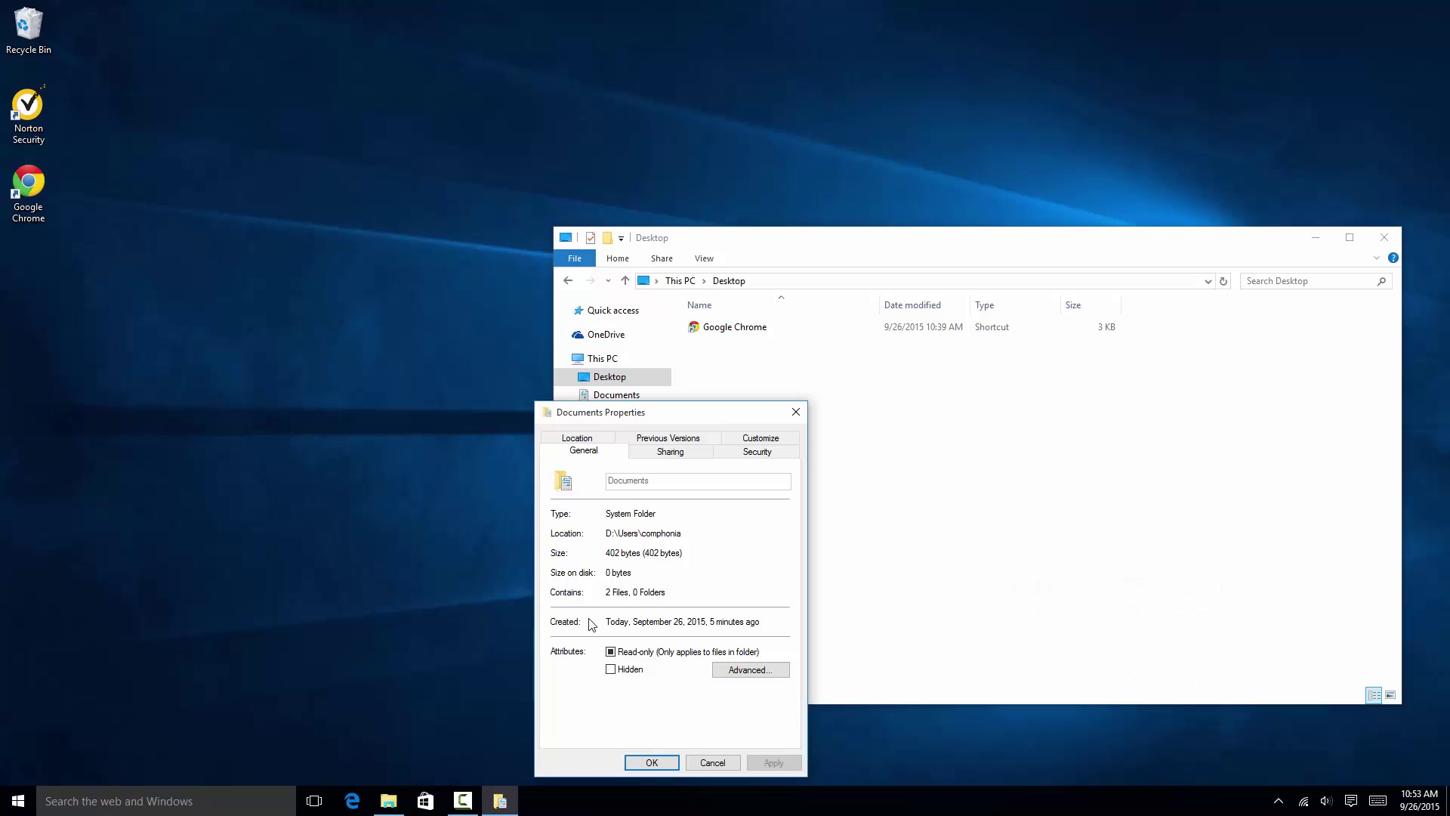
pyautogui.click(795, 412)
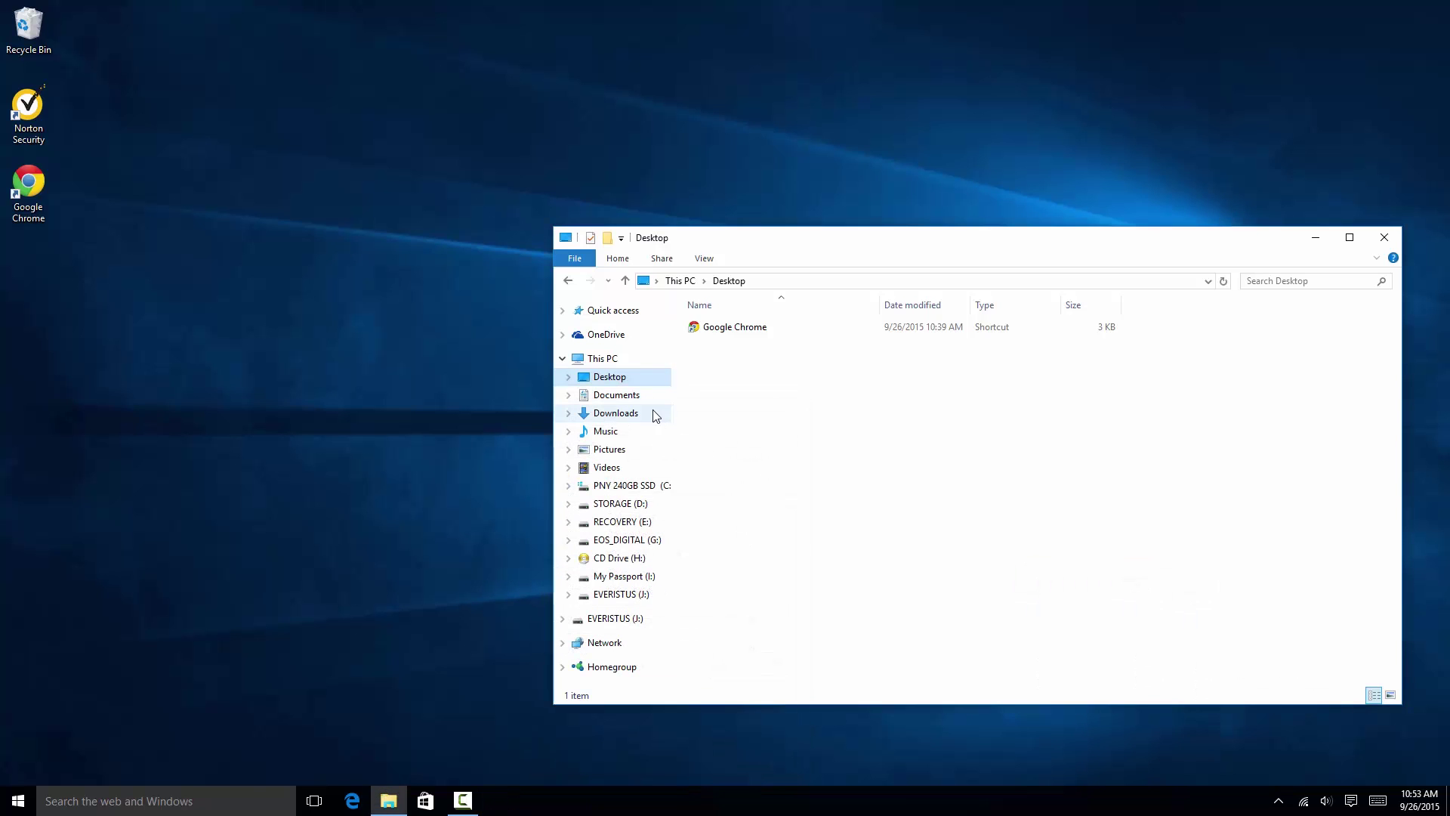
pyautogui.click(613, 363)
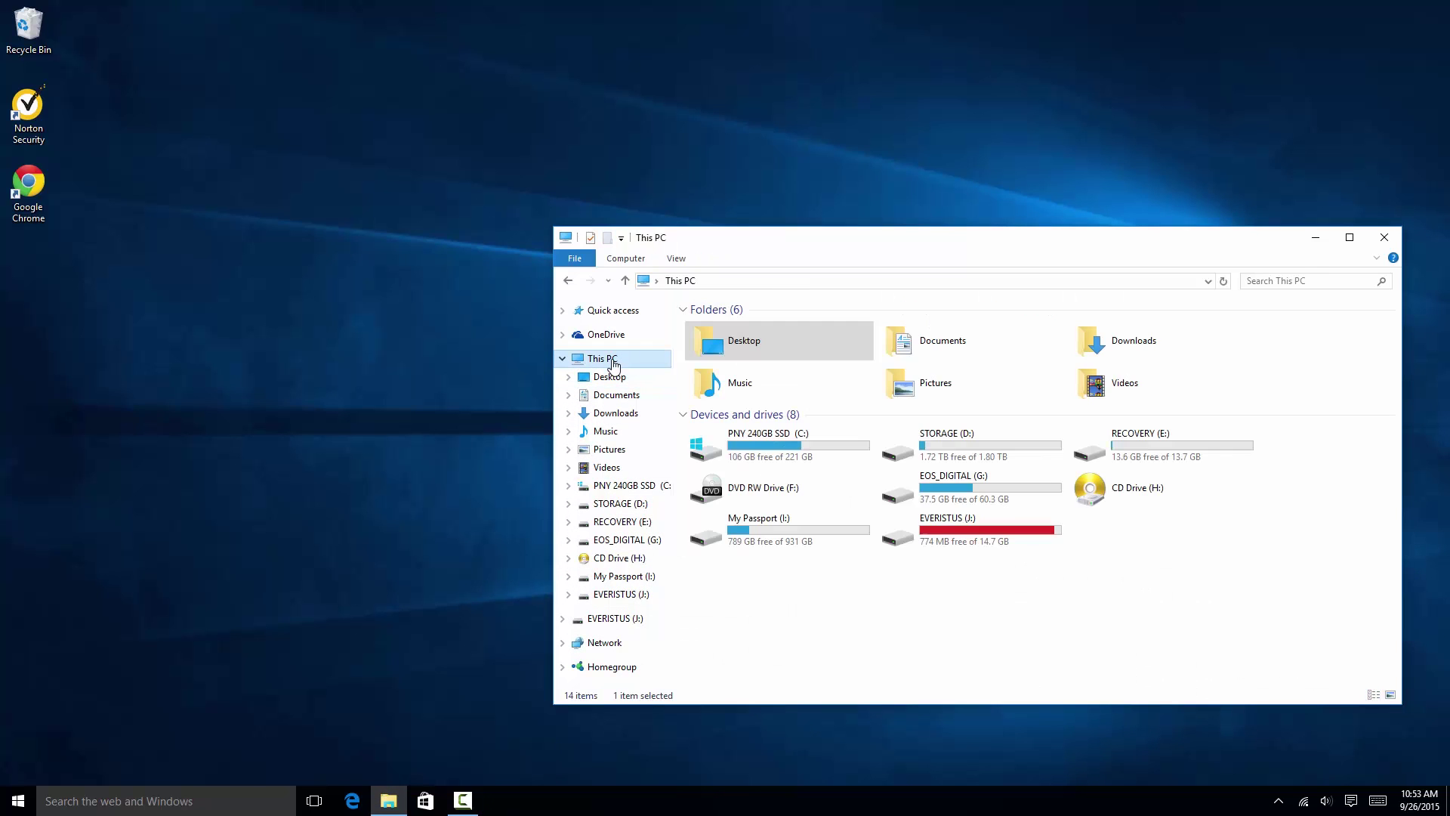
# - Open the empty Downloads folder, view its properties, and return to This PC
pyautogui.click(615, 414)
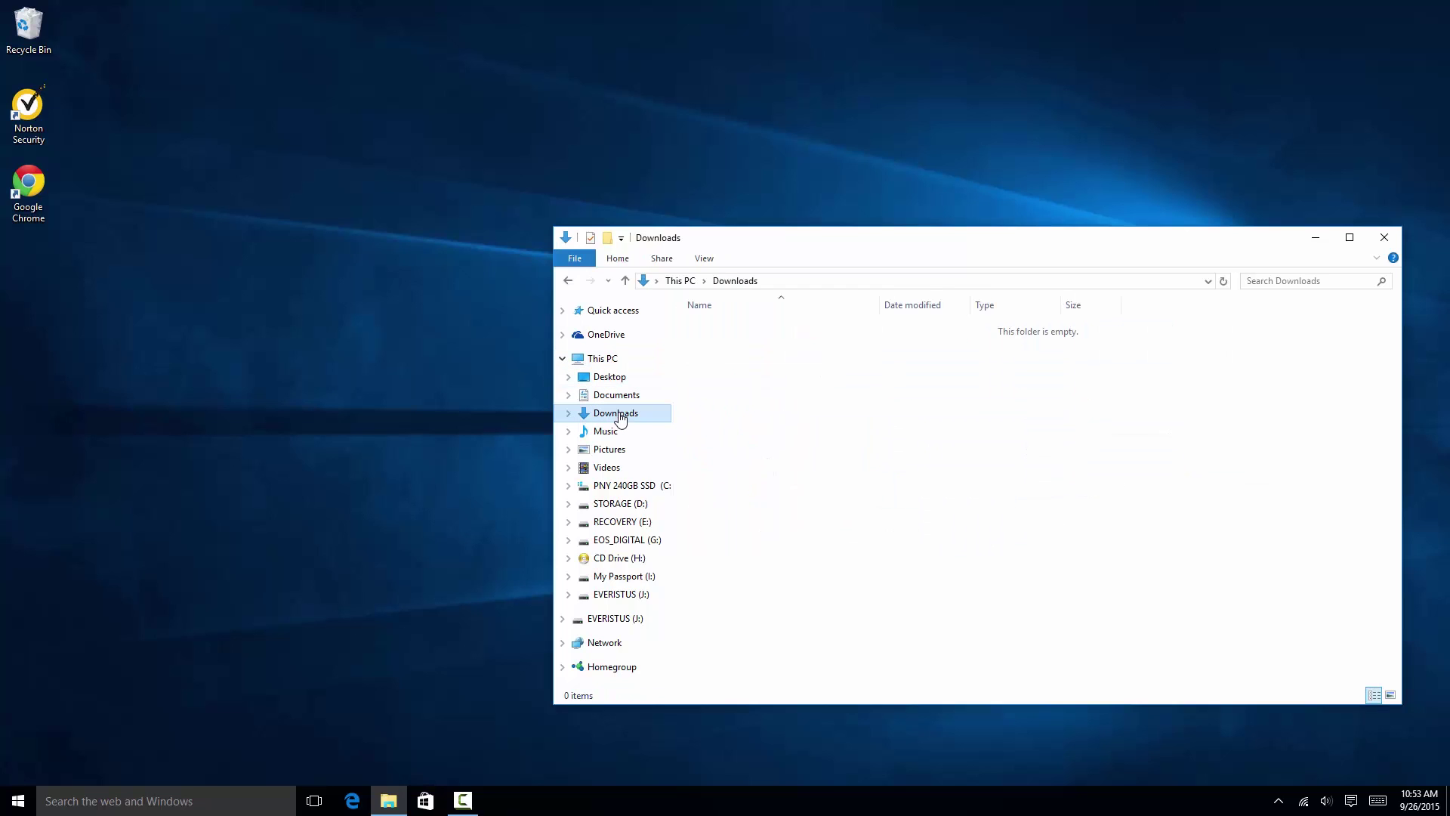
pyautogui.rightClick(618, 418)
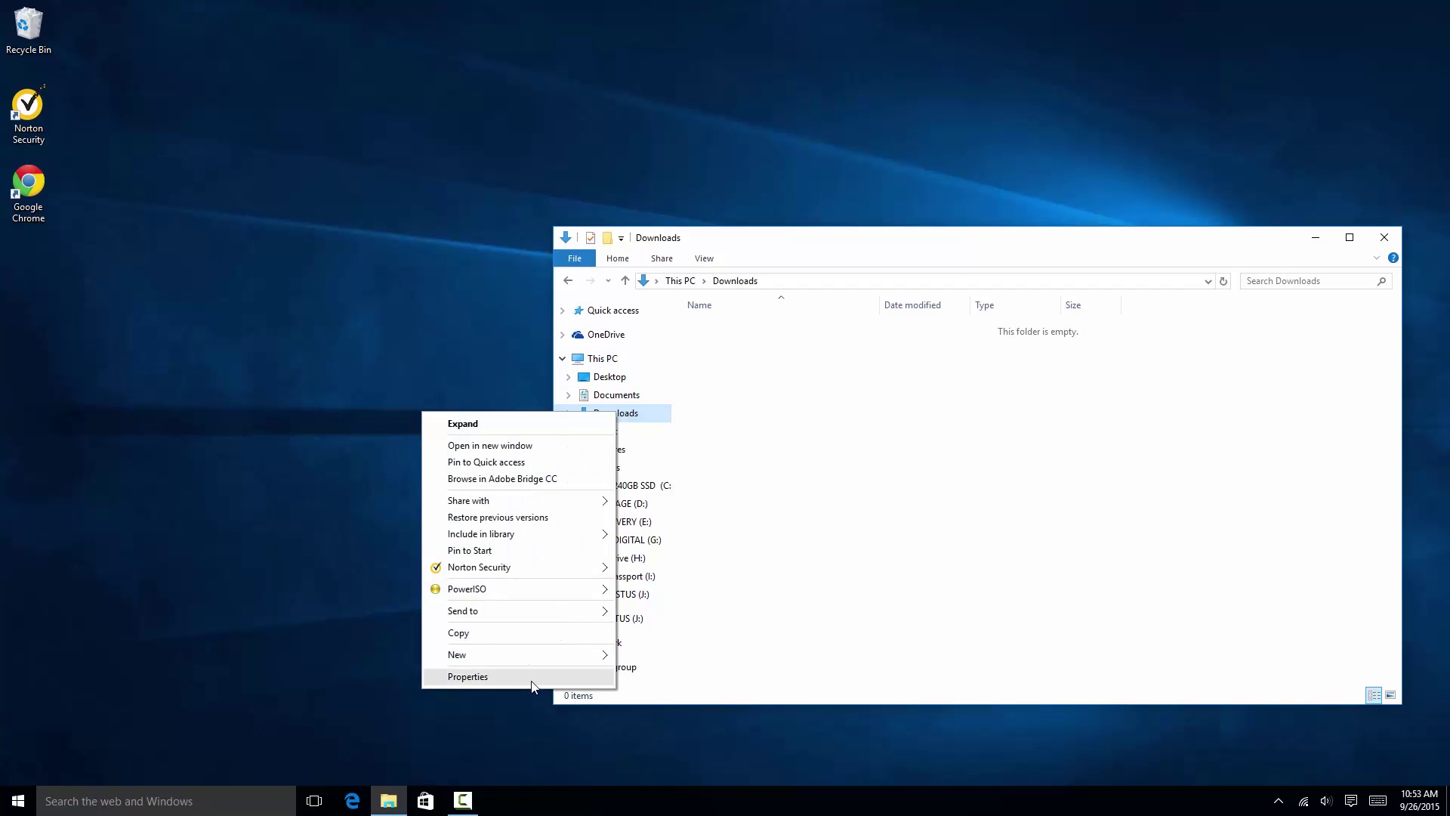
pyautogui.click(468, 676)
pyautogui.press('Escape')
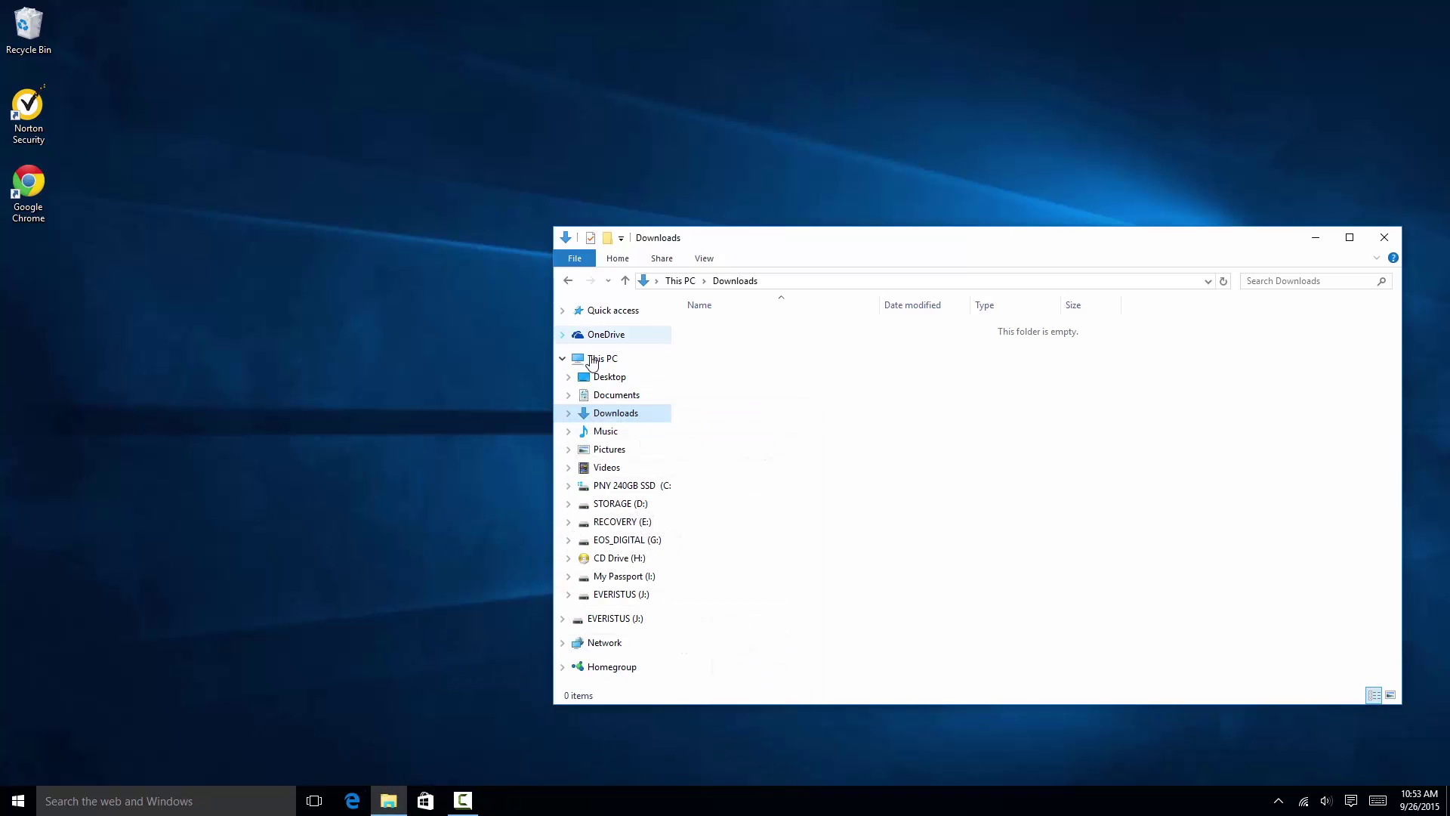
pyautogui.click(591, 360)
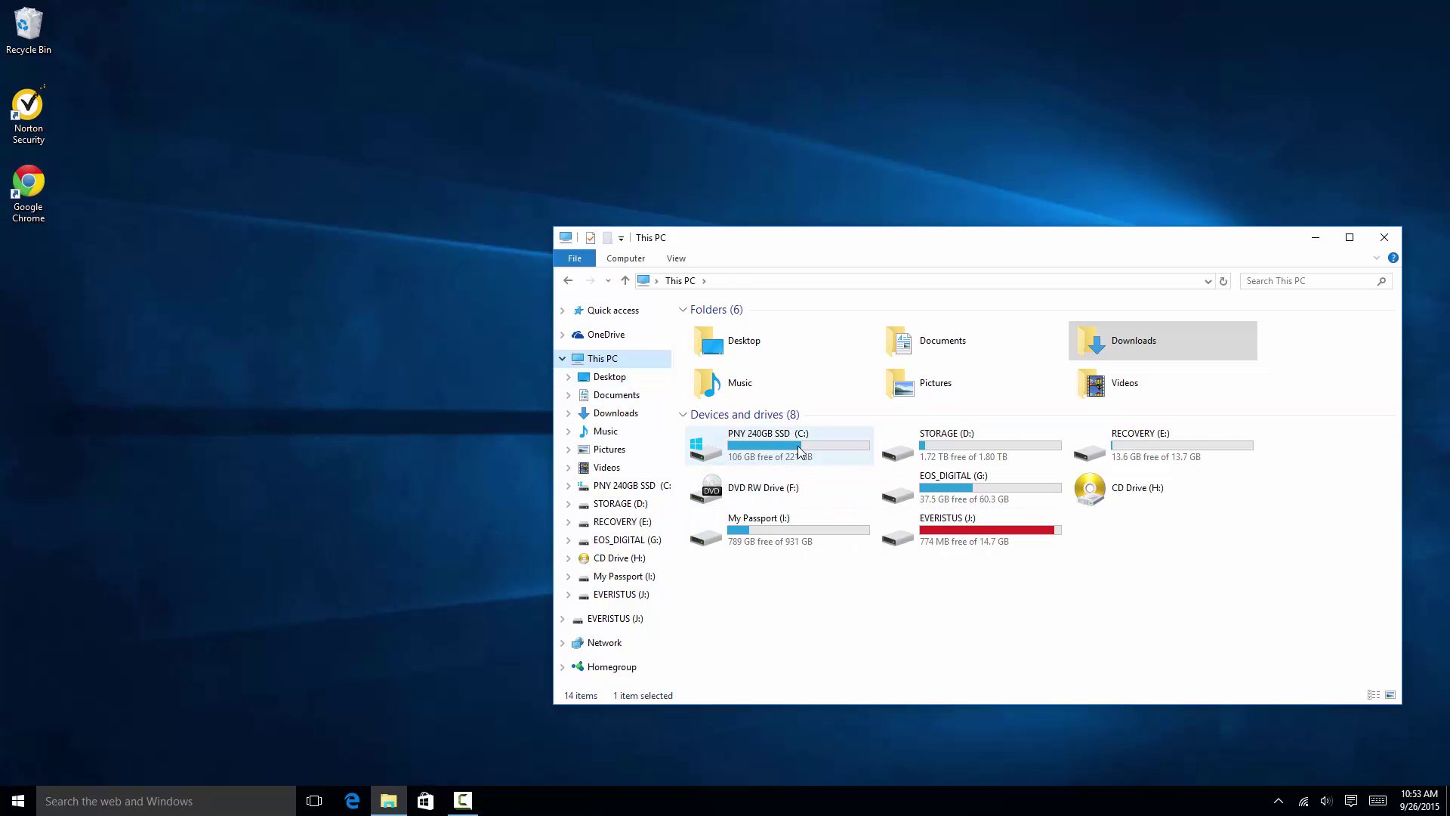
# - Browse the PNY 240GB SSD (C:) drive and return to This PC
pyautogui.moveTo(802, 456)
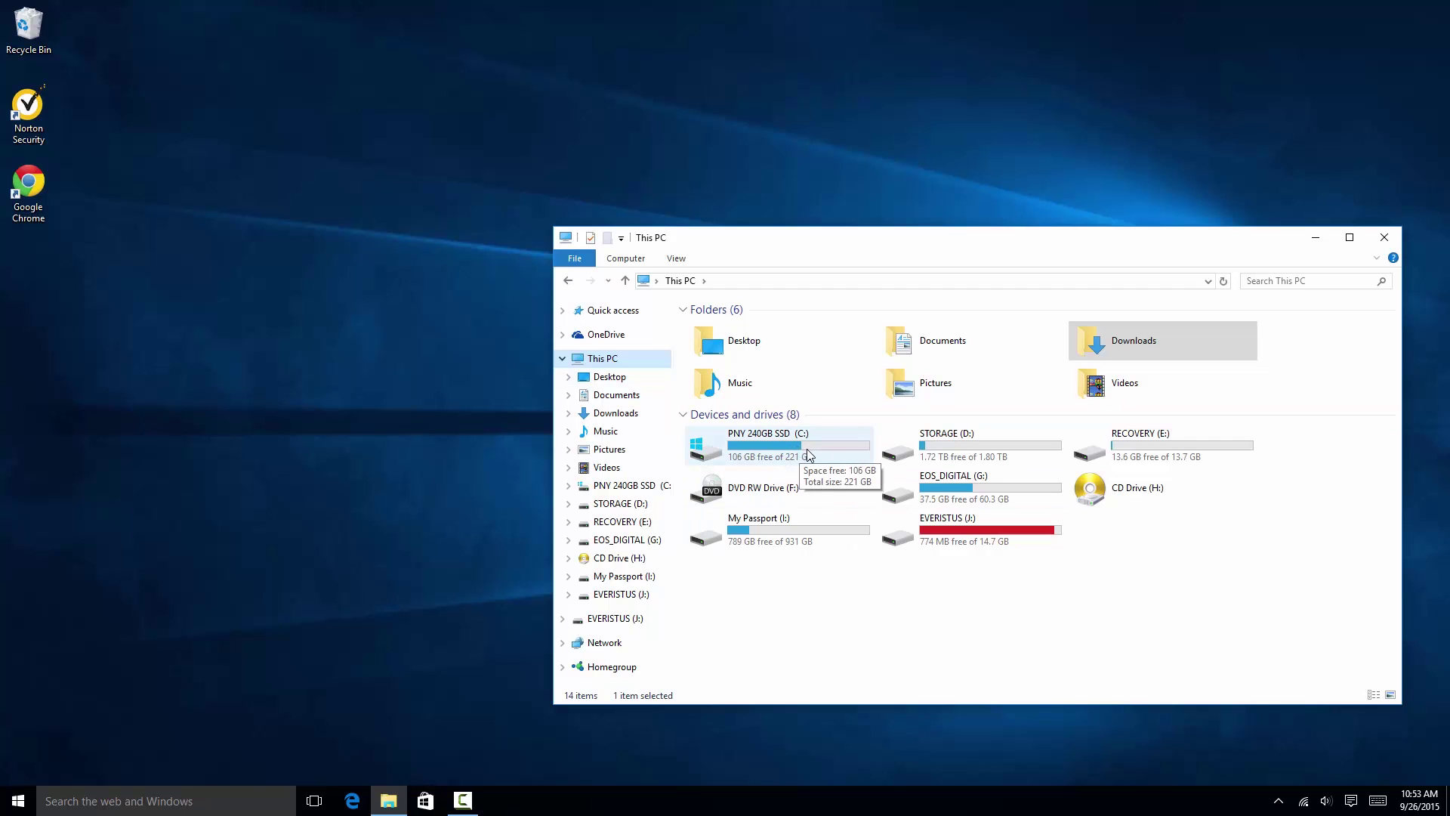
pyautogui.click(1116, 621)
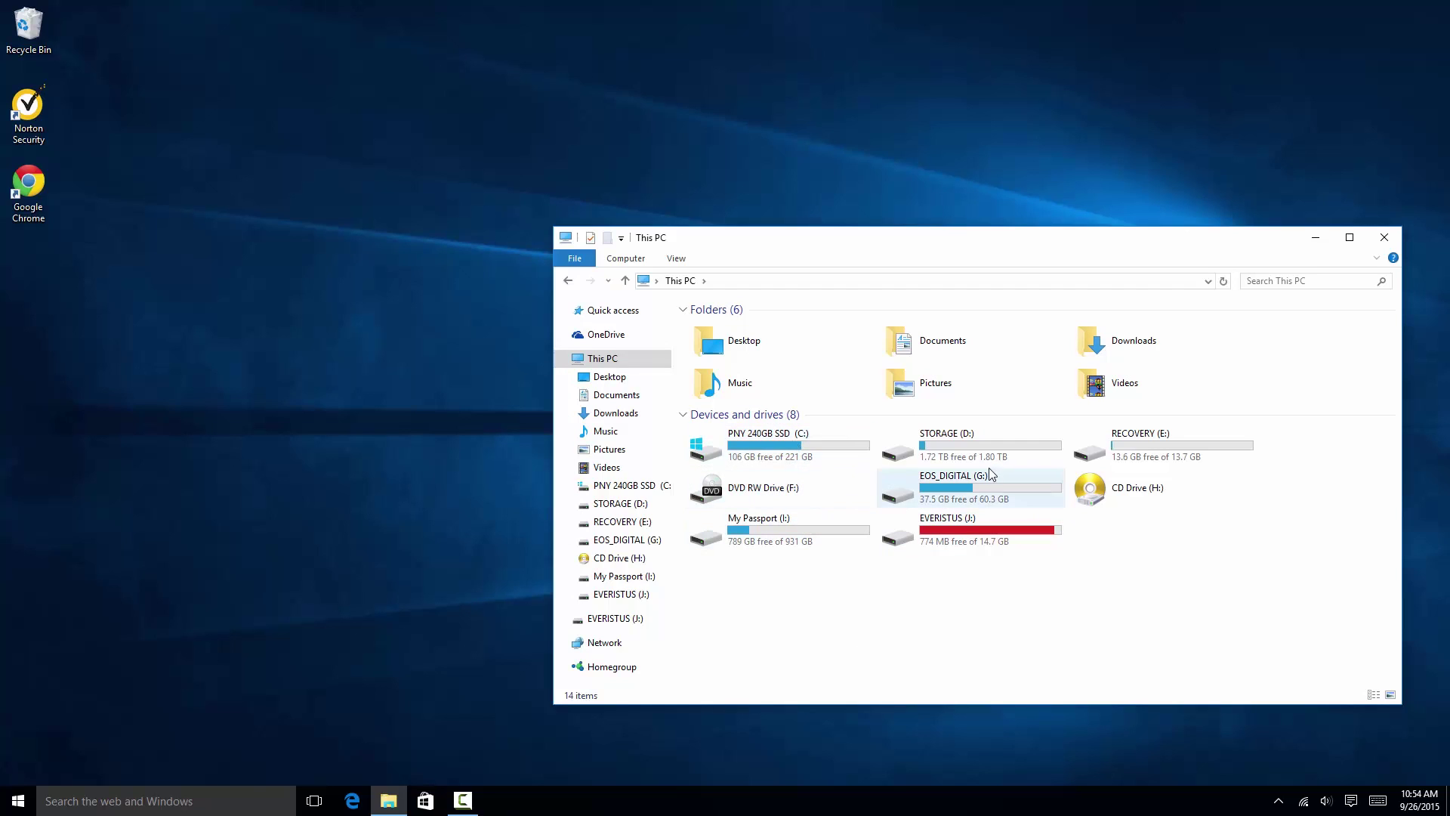
pyautogui.doubleClick(800, 443)
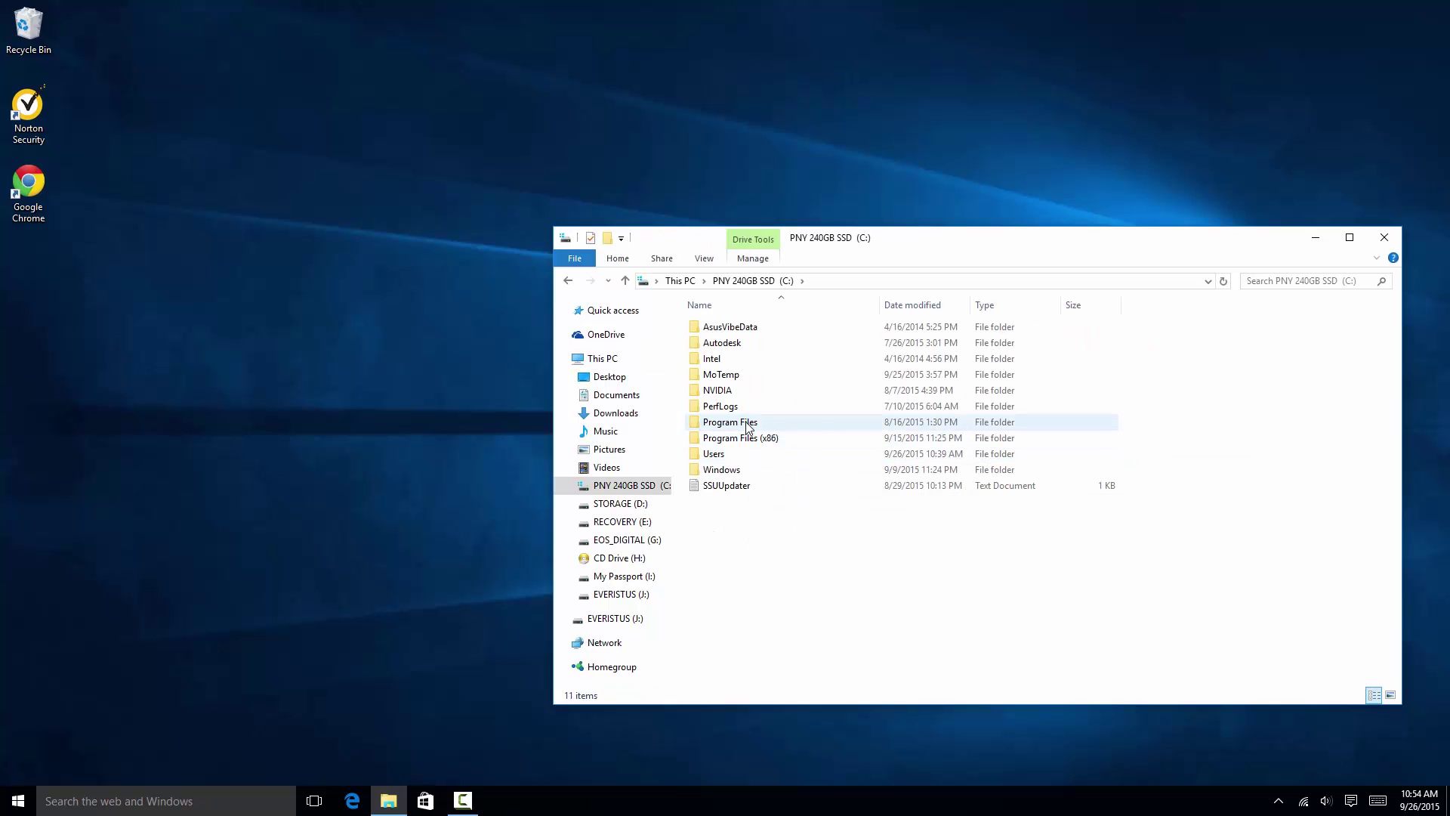
pyautogui.click(747, 425)
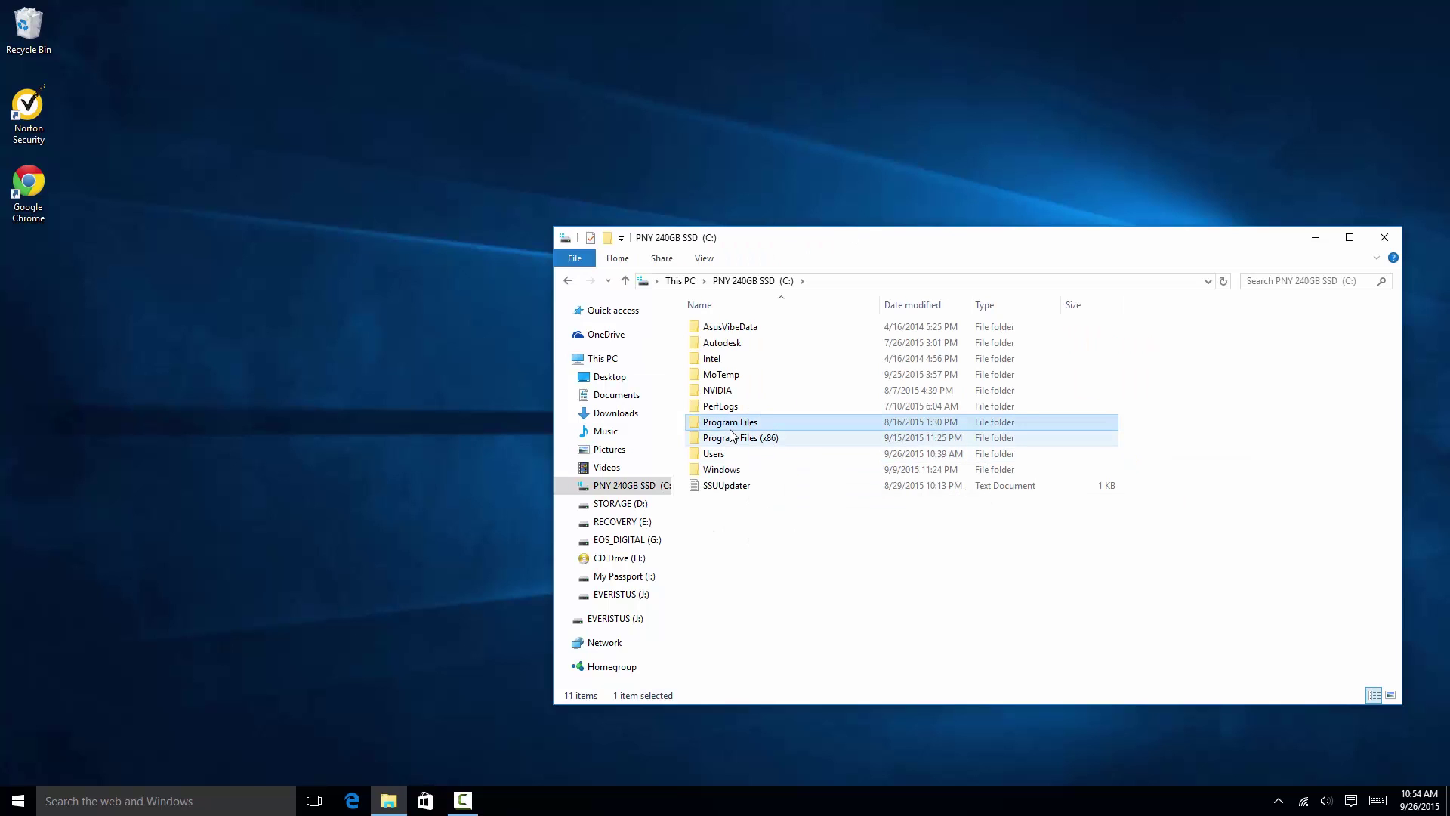
pyautogui.click(569, 281)
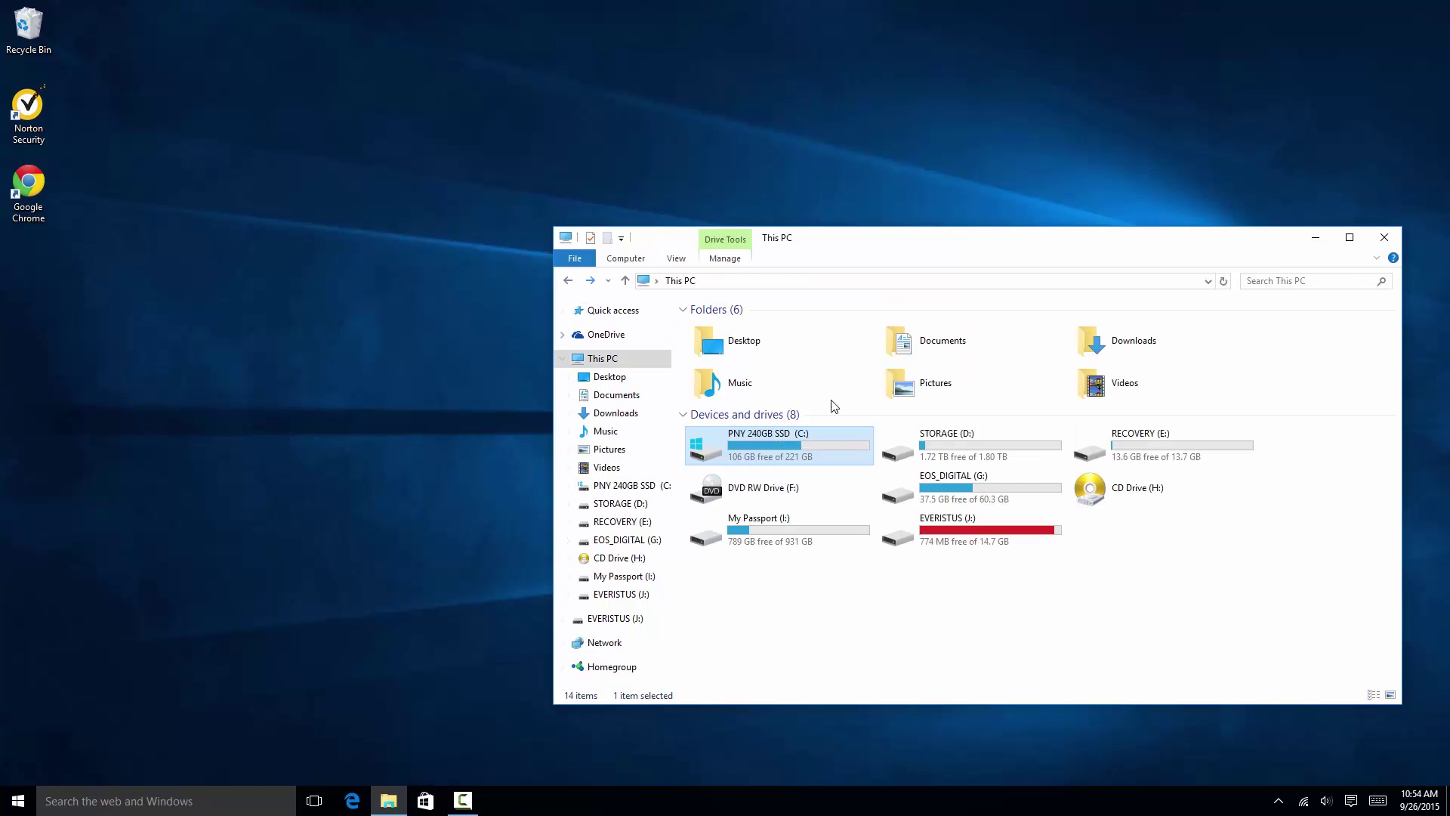
# - Open the STORAGE (D:) drive several times to look over its contents
pyautogui.doubleClick(954, 443)
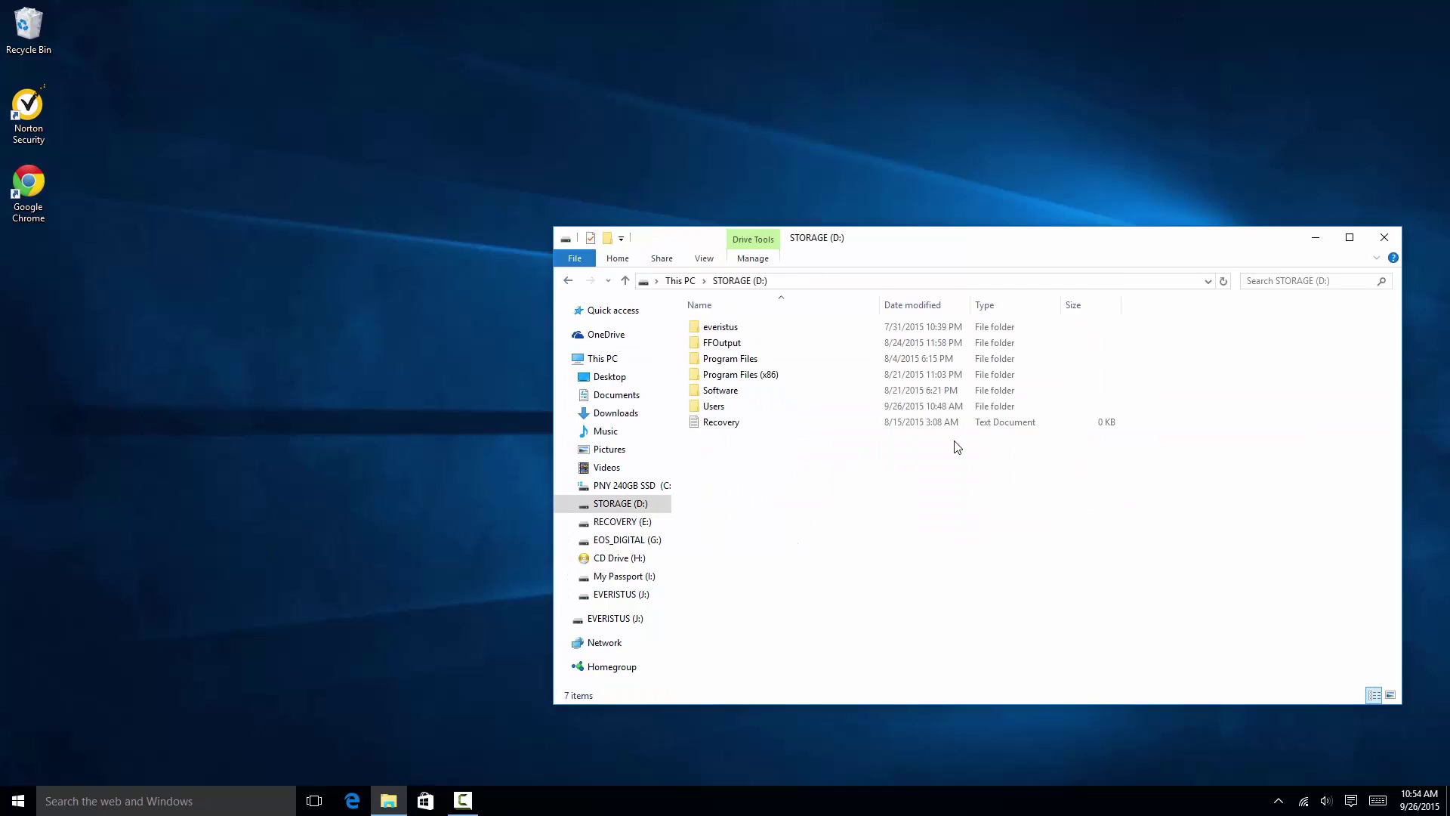
pyautogui.click(568, 282)
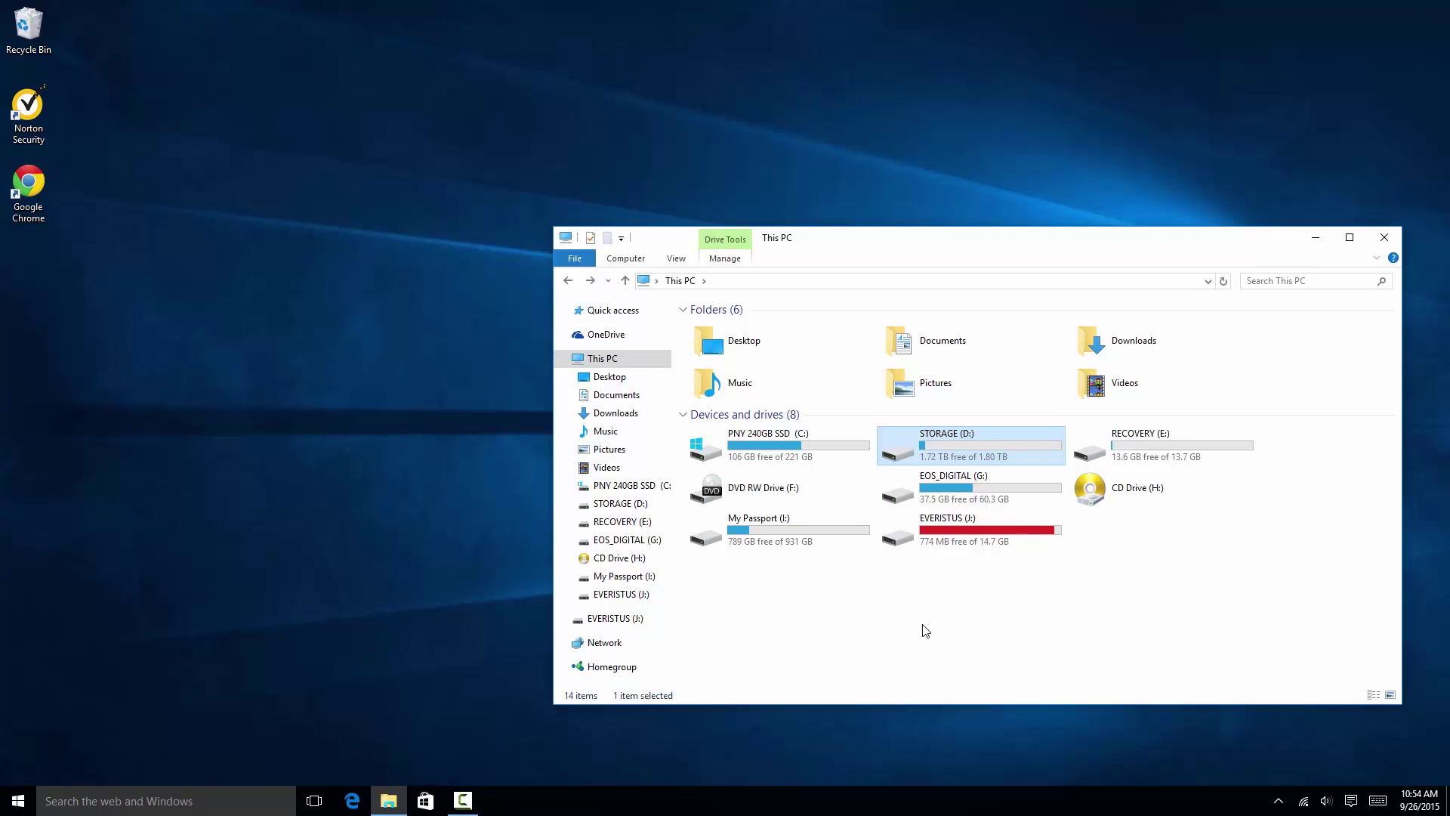
pyautogui.doubleClick(957, 438)
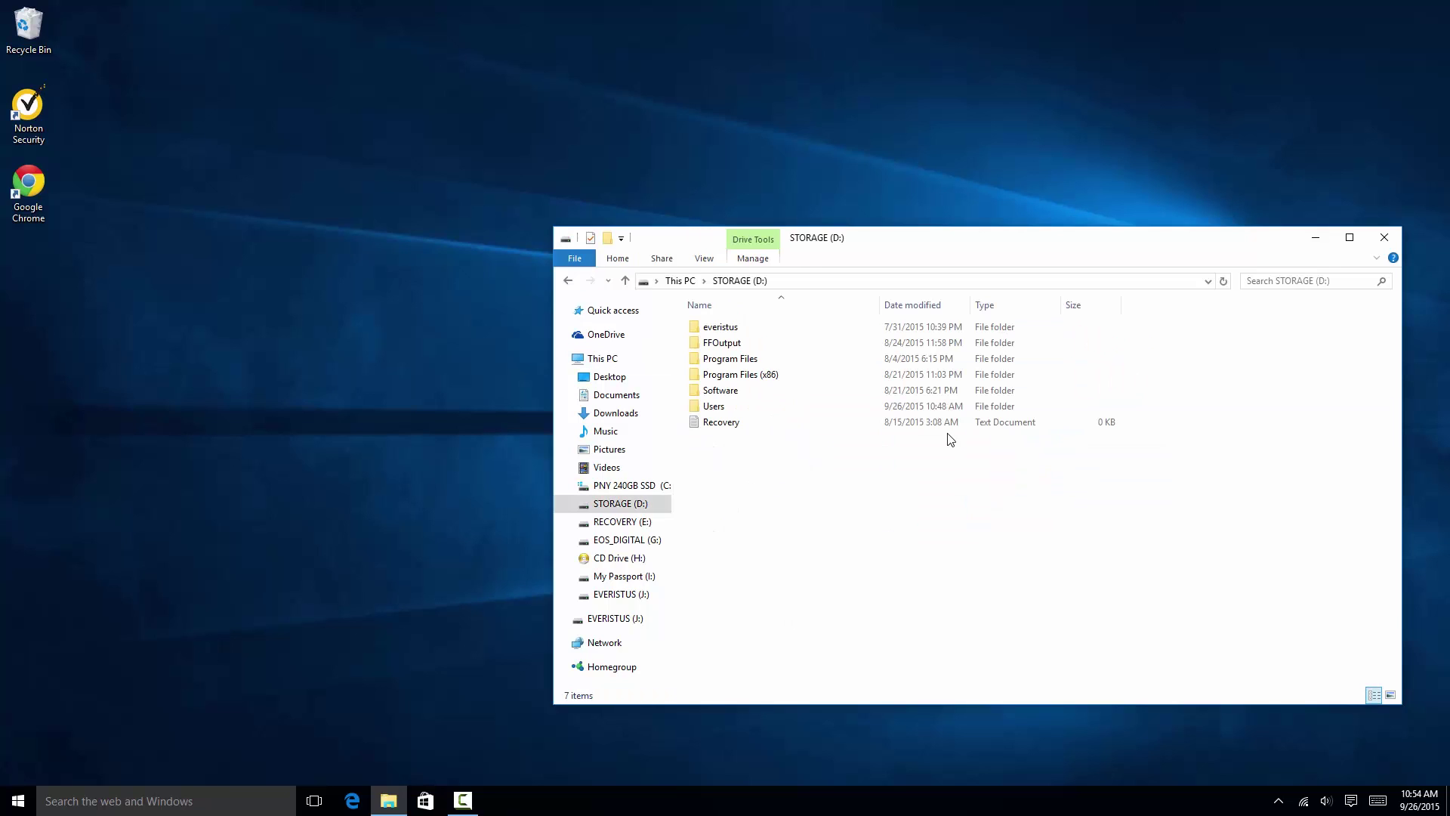
pyautogui.click(568, 281)
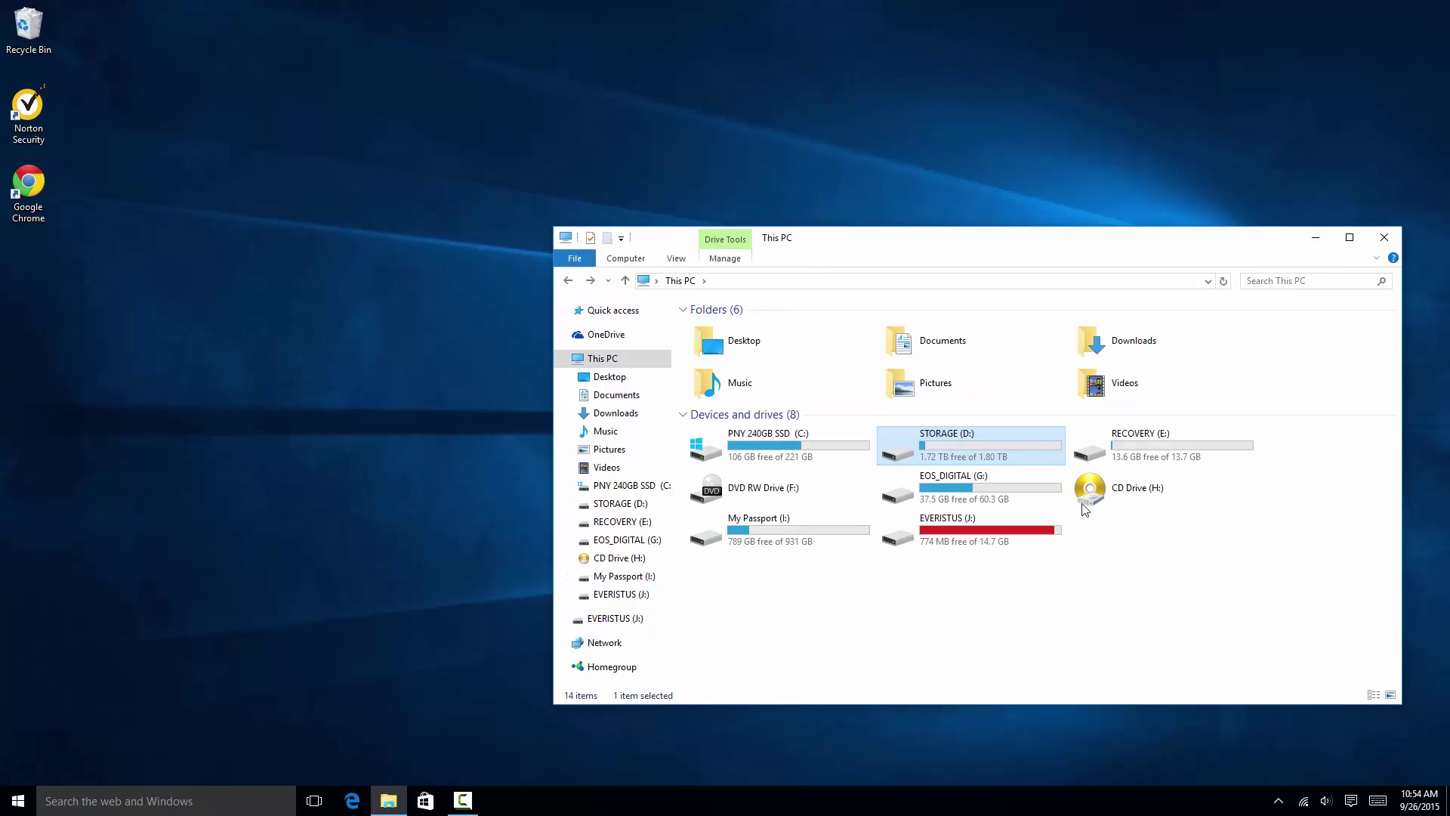
pyautogui.doubleClick(995, 456)
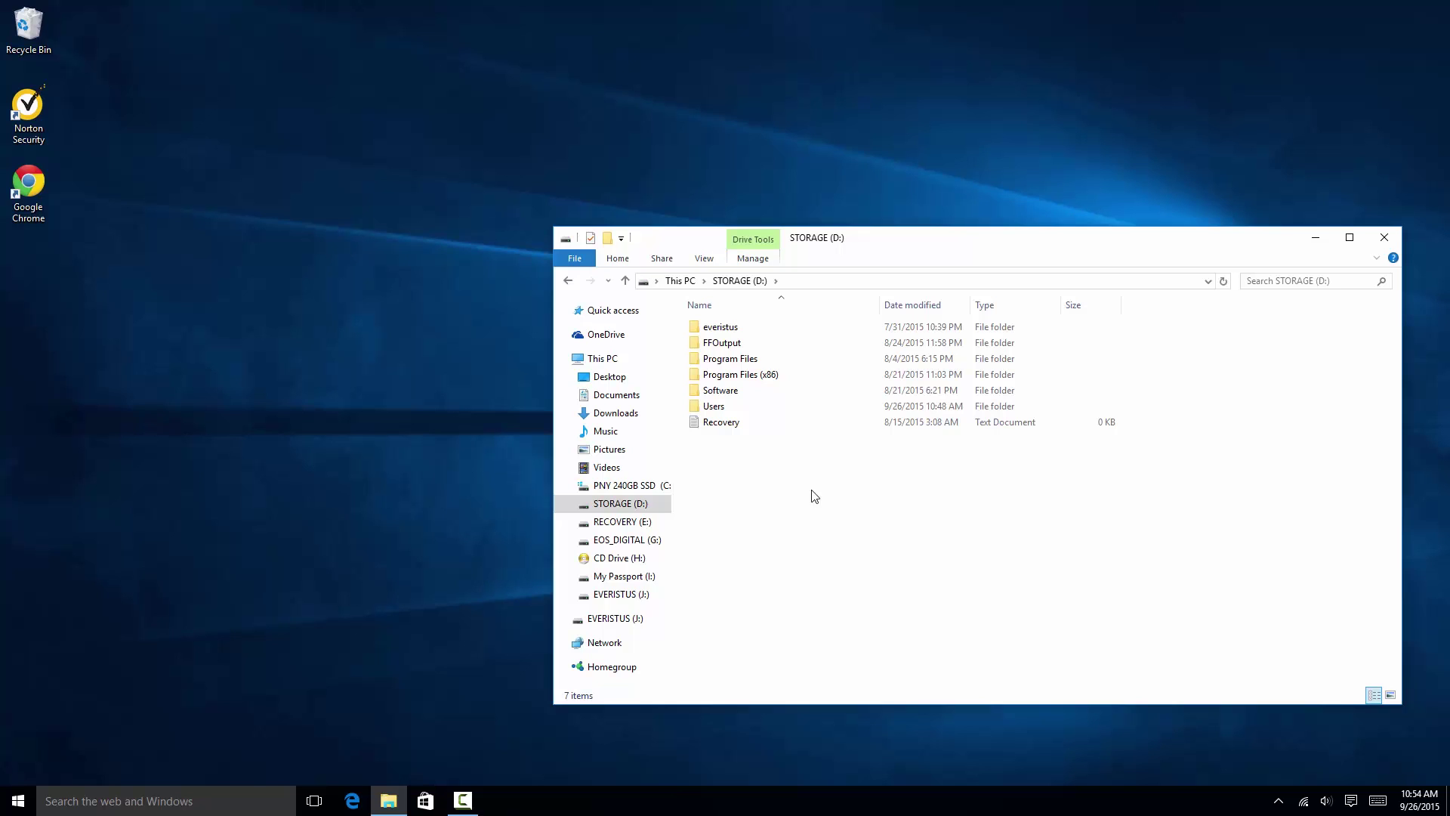
# - View the moved Desktop and Documents folders, then return to This PC and collapse its tree
pyautogui.click(607, 377)
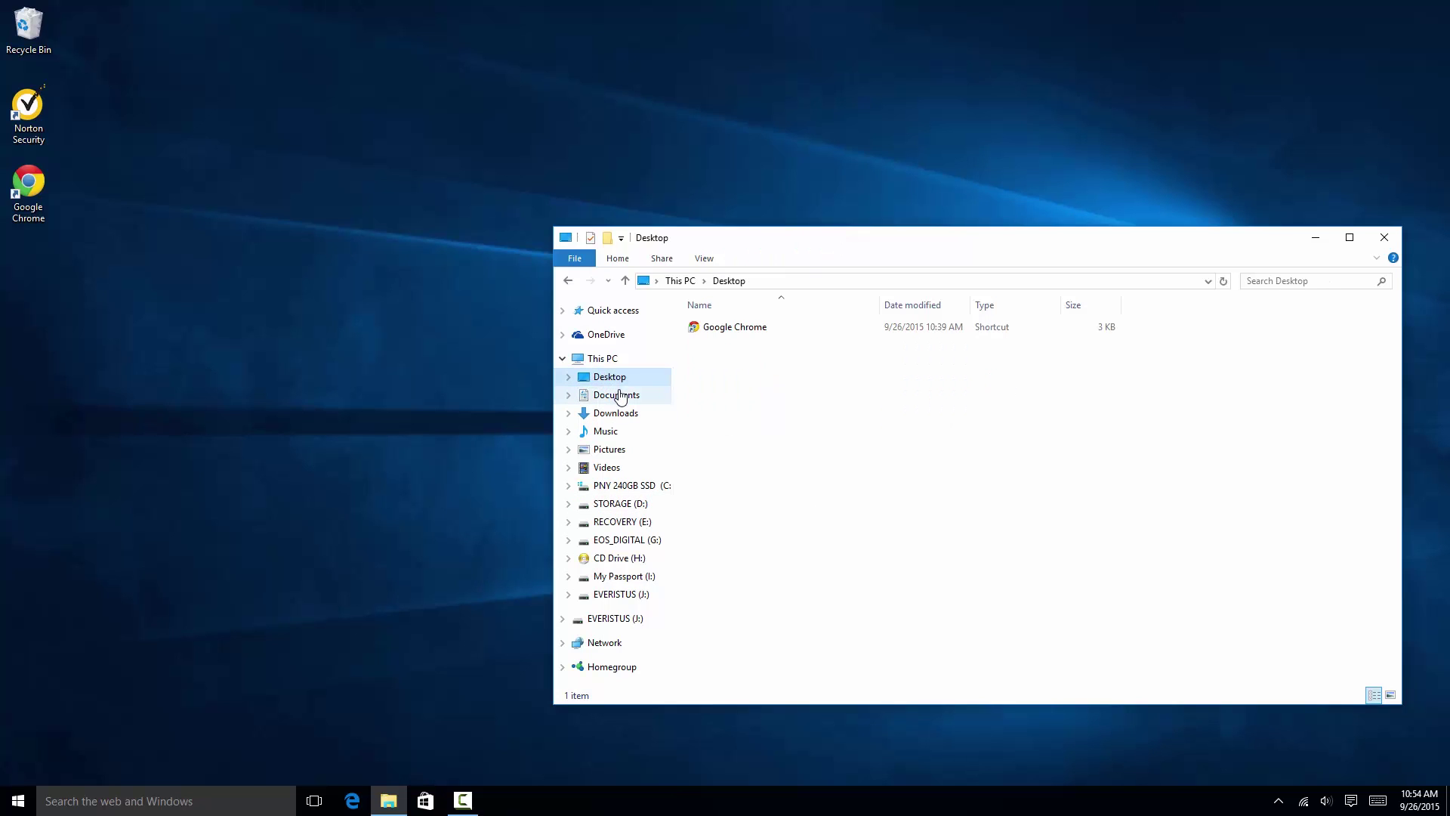
pyautogui.click(620, 397)
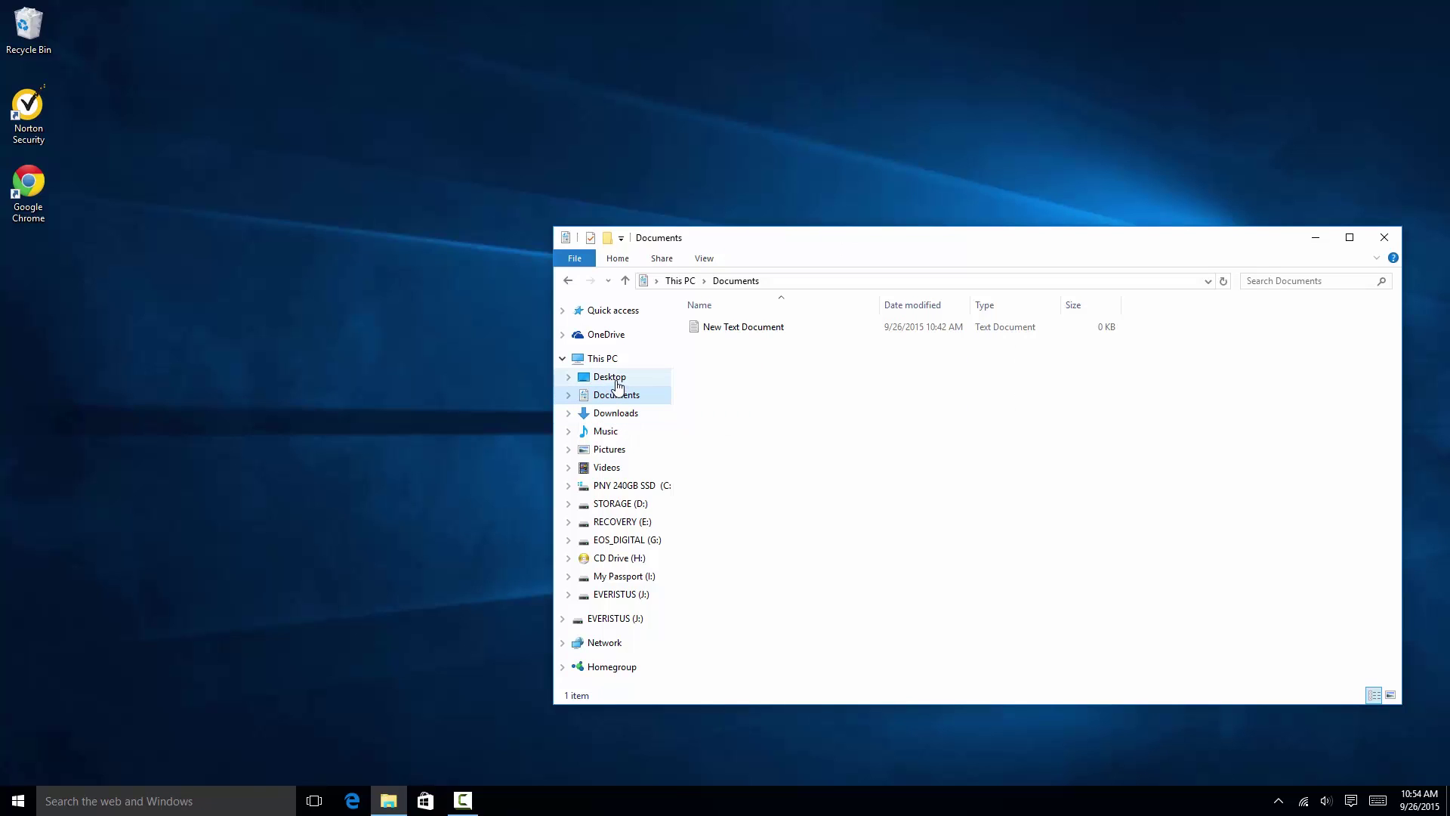
pyautogui.click(600, 359)
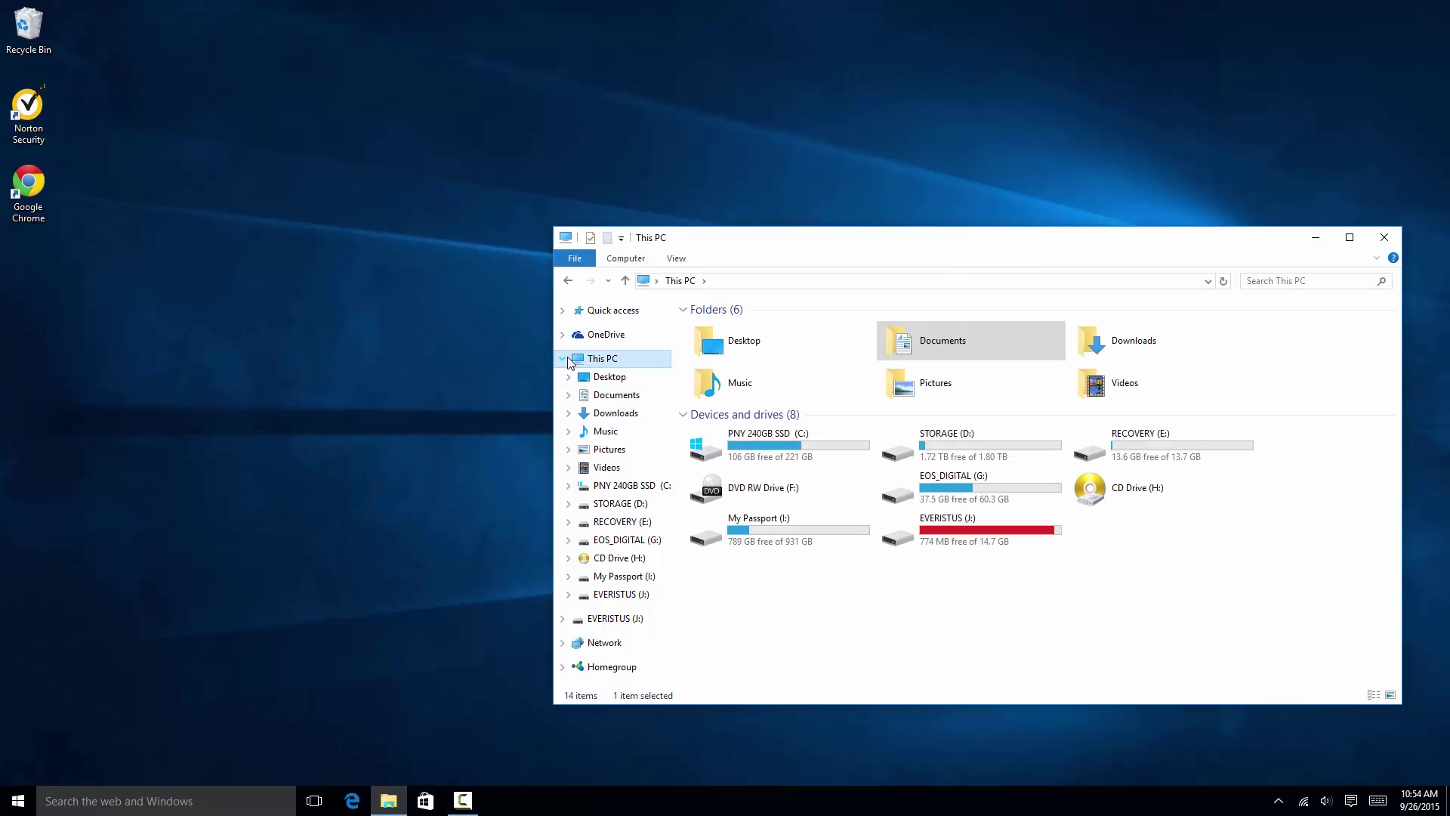
pyautogui.click(563, 359)
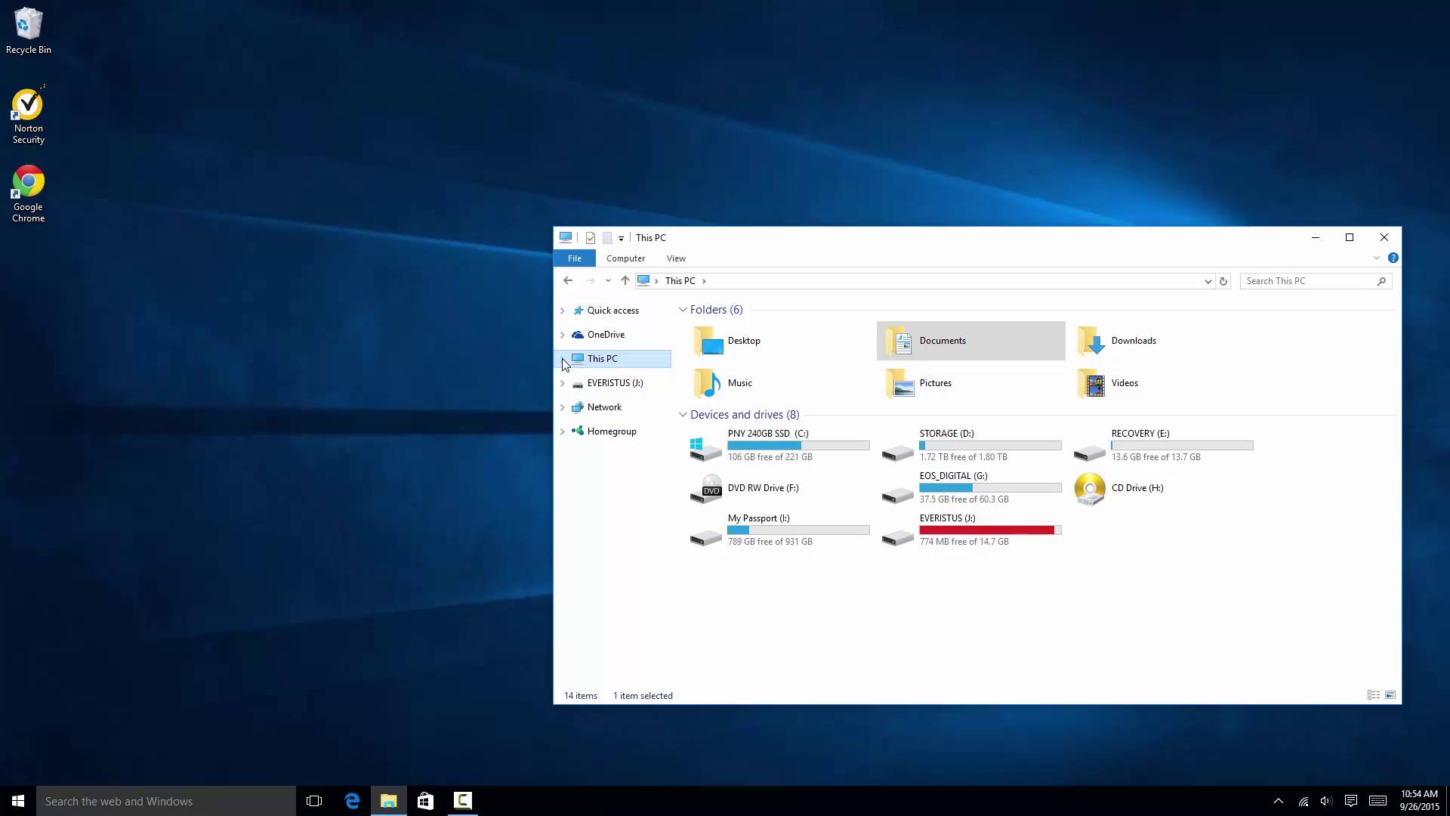